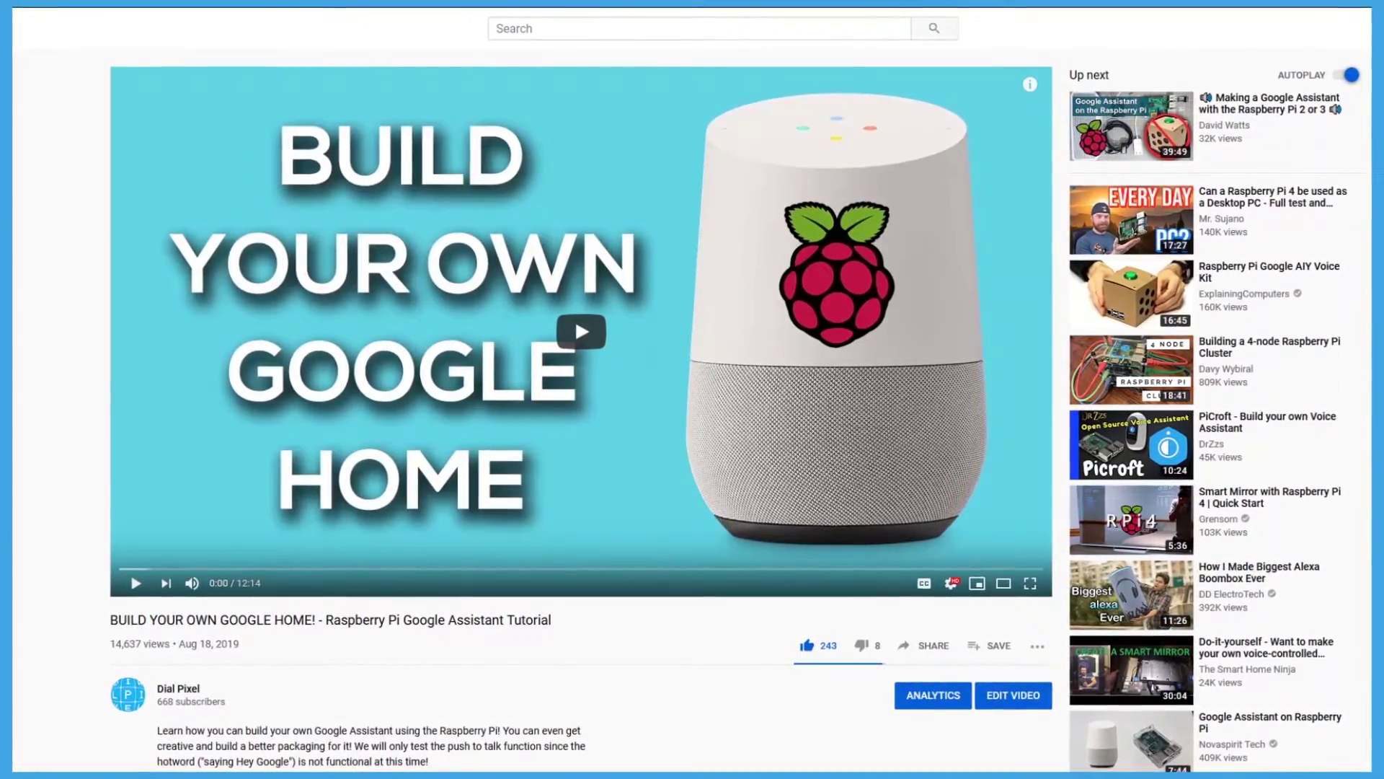
- Play the Build Your Own Google Home tutorial video on YouTube
left_click(581, 331)
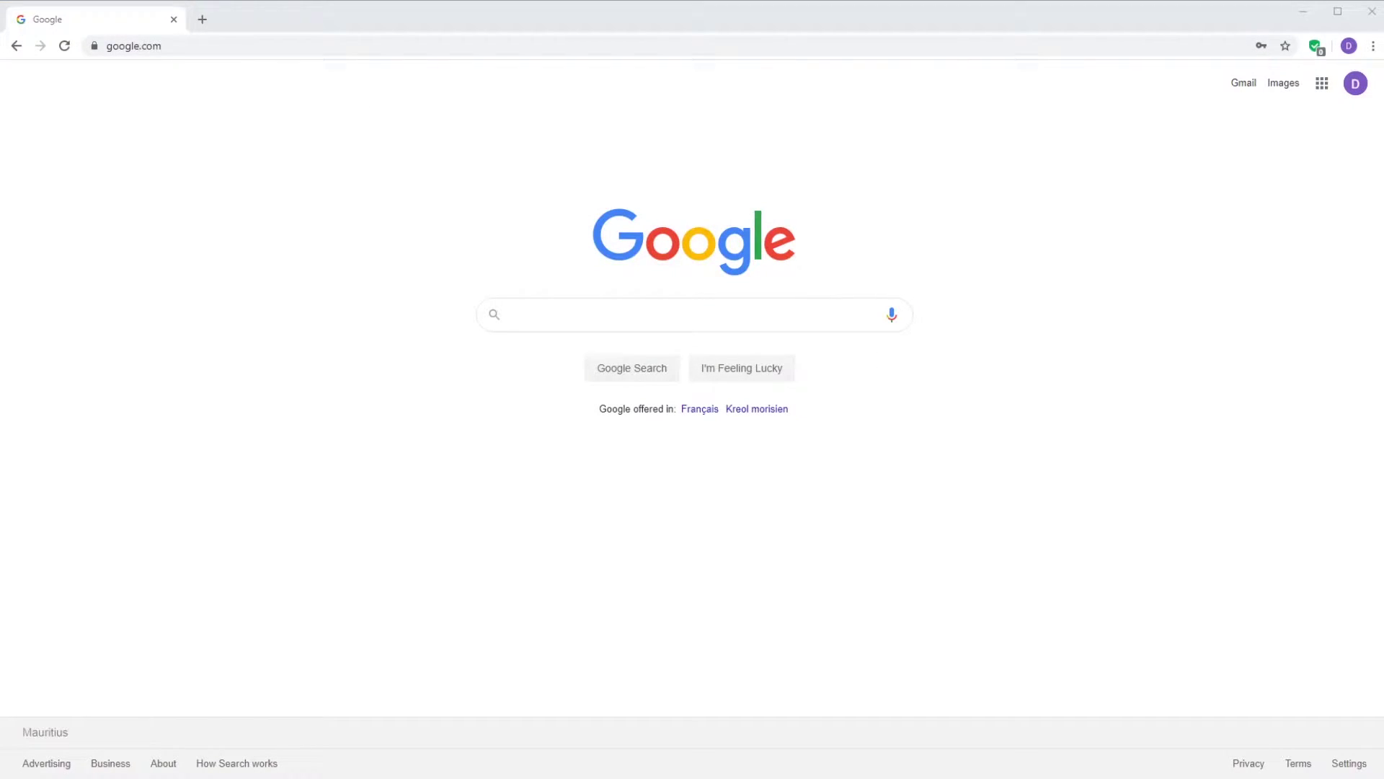
- Go to console.actions.google.com and create a new project named raspberrypiassistant
left_click(204, 132)
left_click(231, 49)
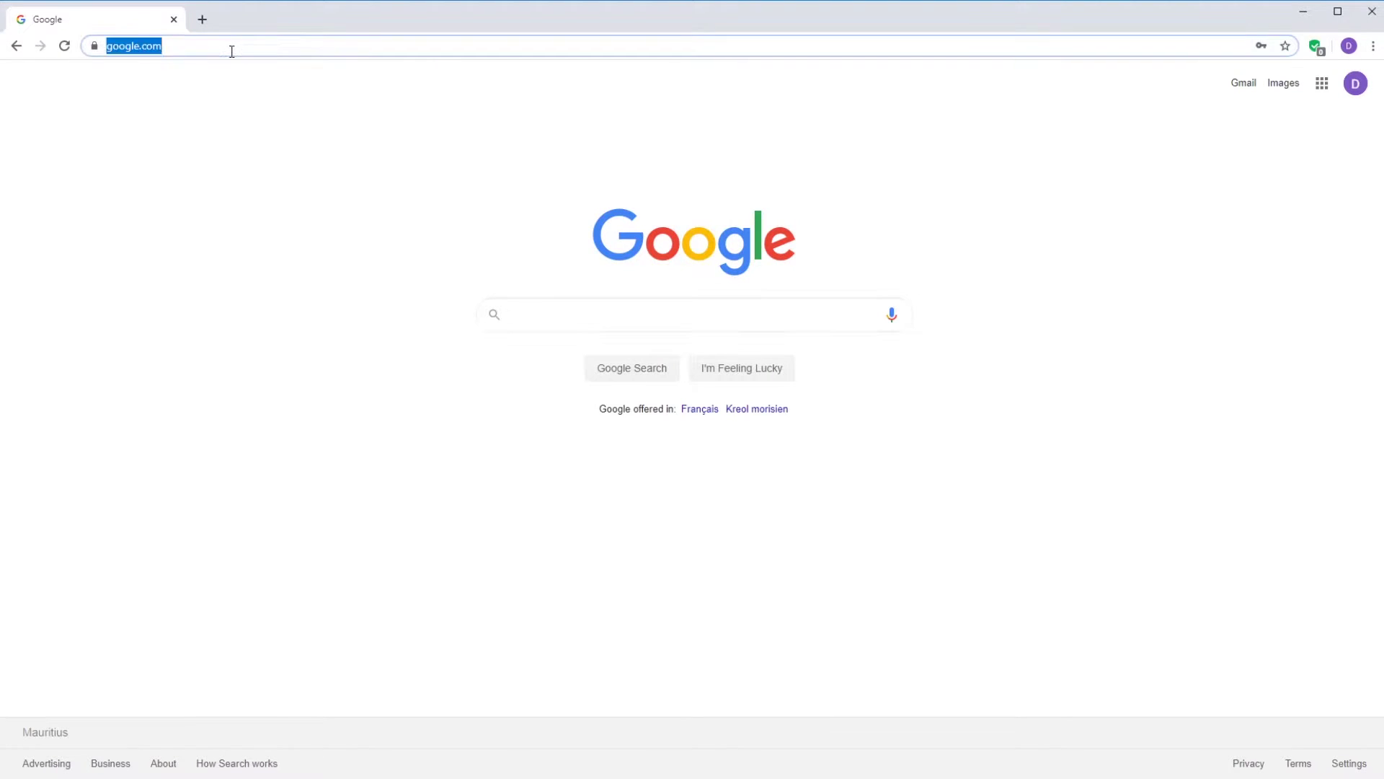
type("console.acti")
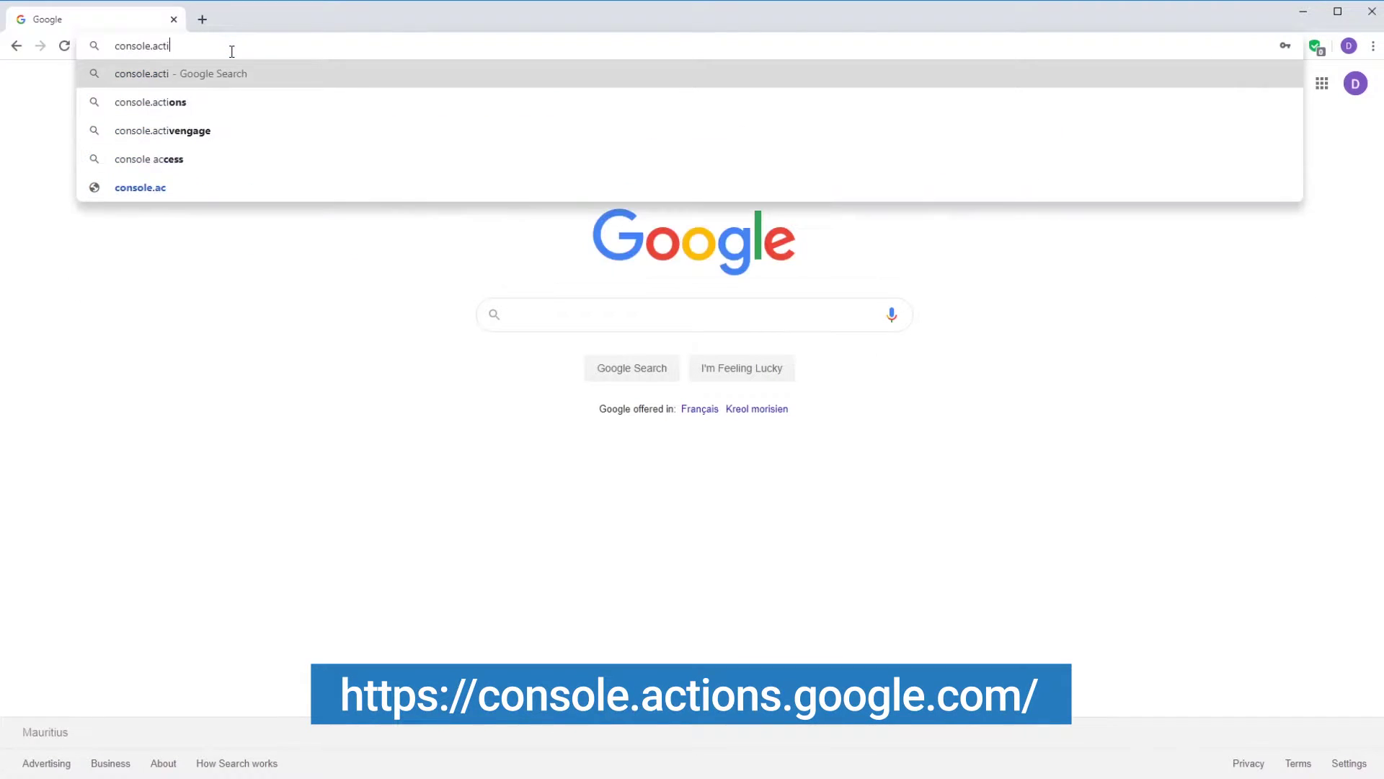
type("ons.google")
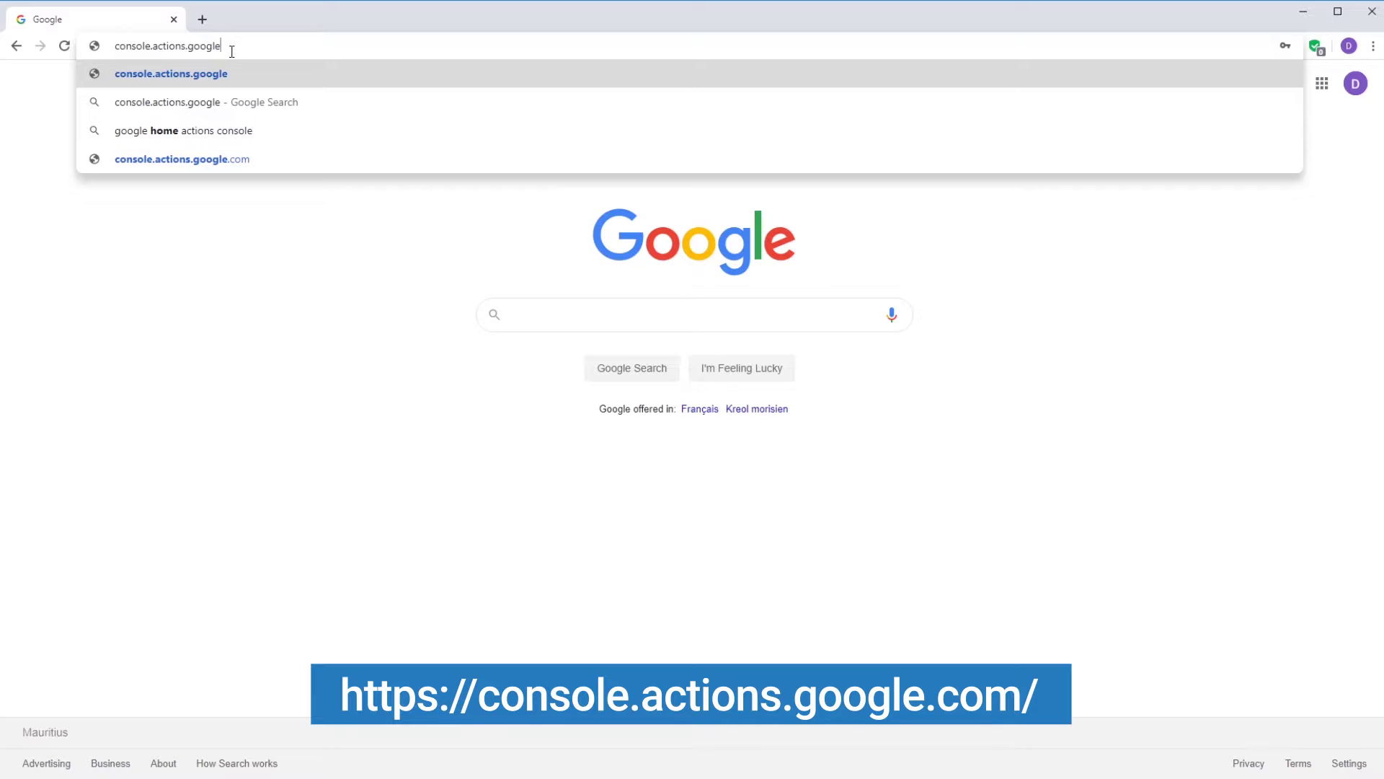
type(".com")
key("Return")
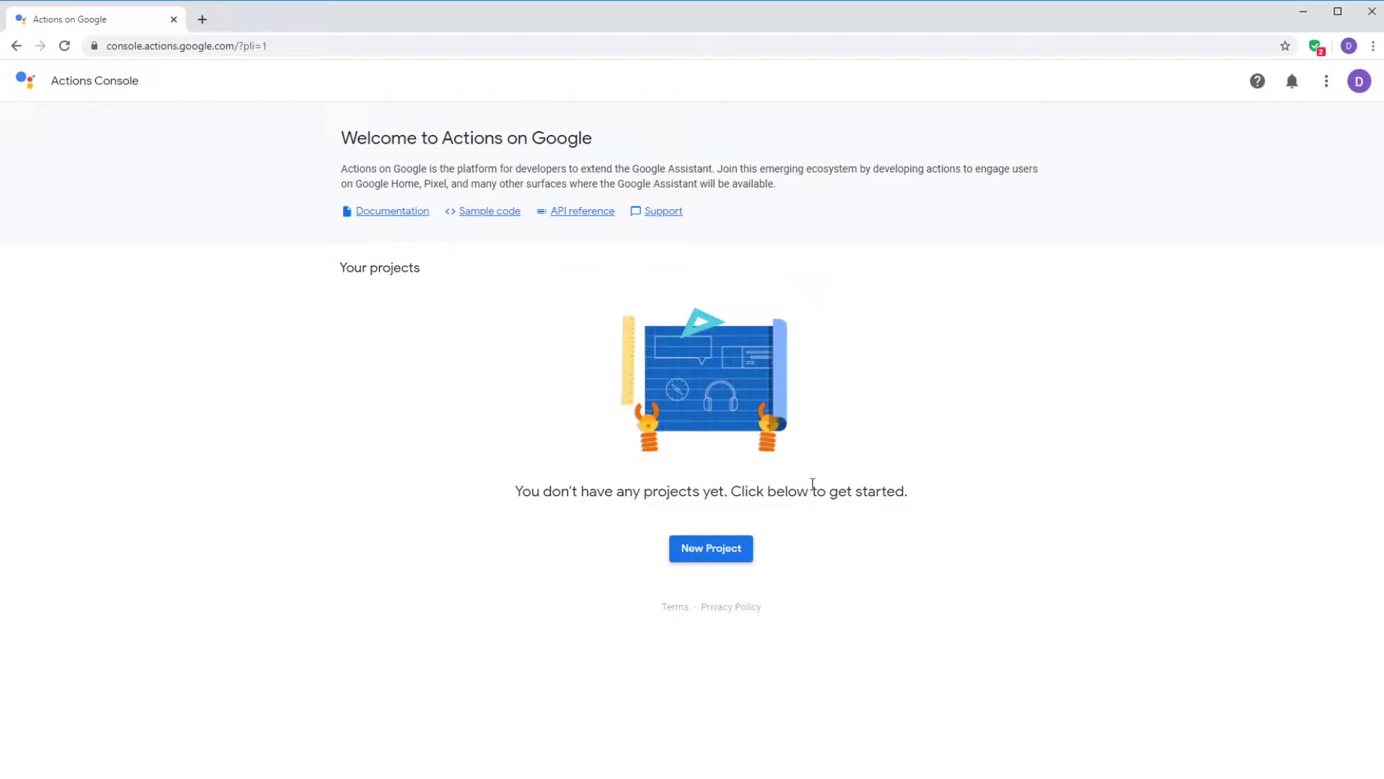
left_click(724, 554)
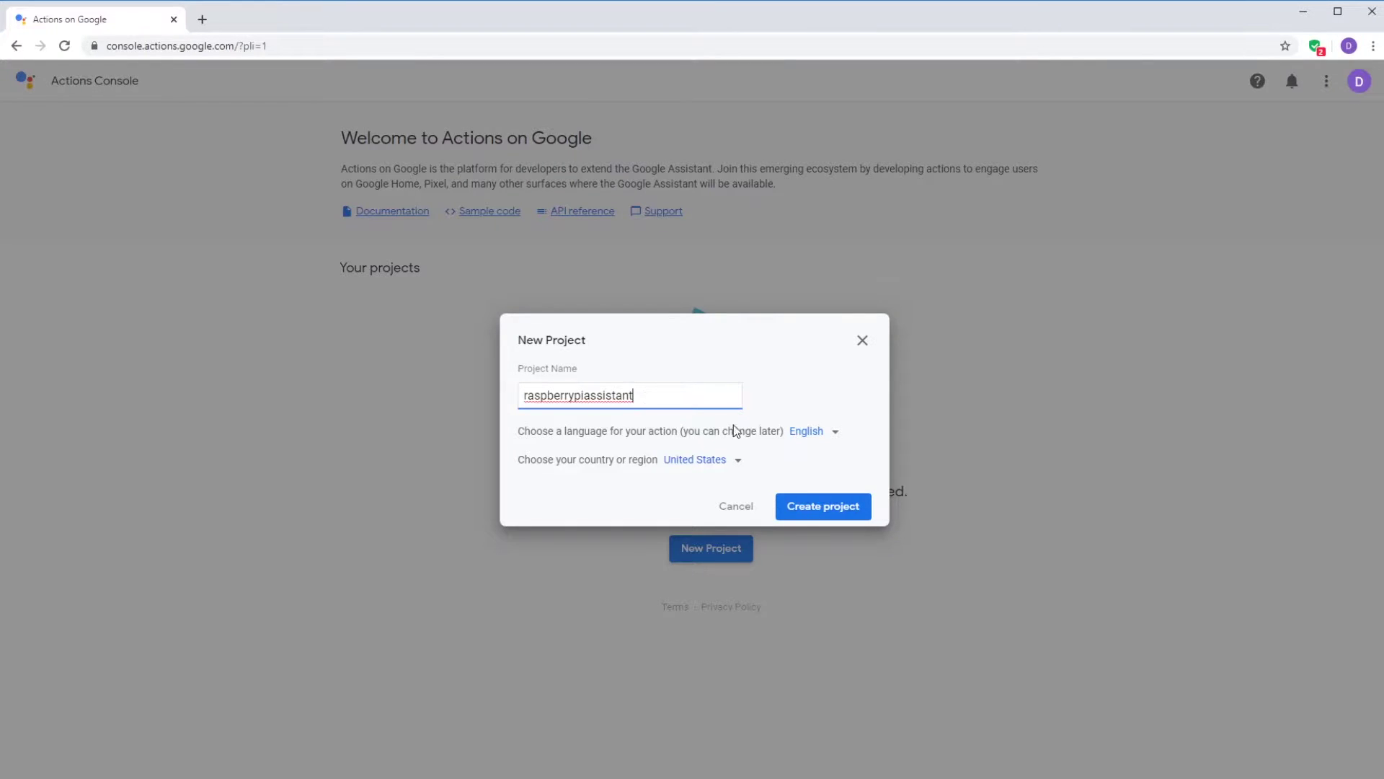
left_click(806, 515)
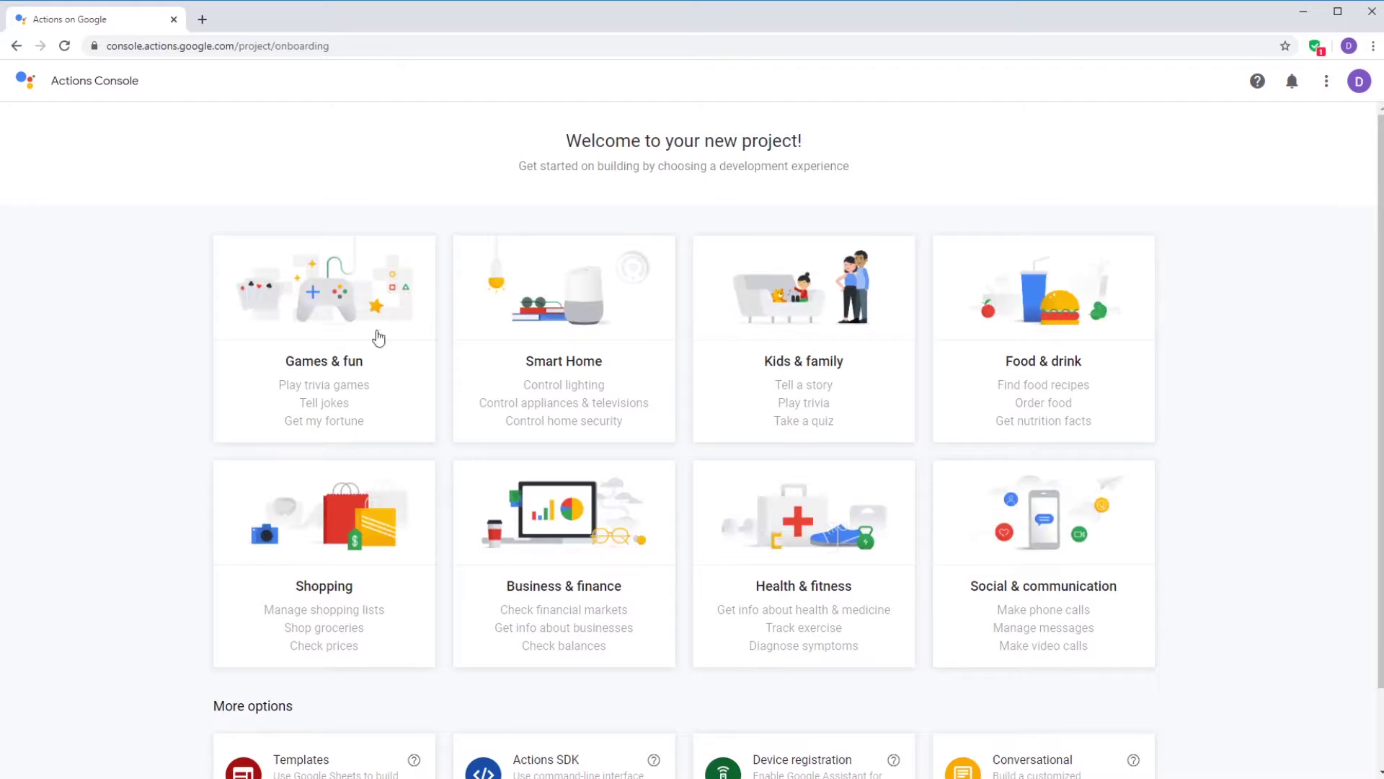
- Start registering a device model named RPI4 from DialPixel with device type Speaker
scroll(740, 411, "down", 1)
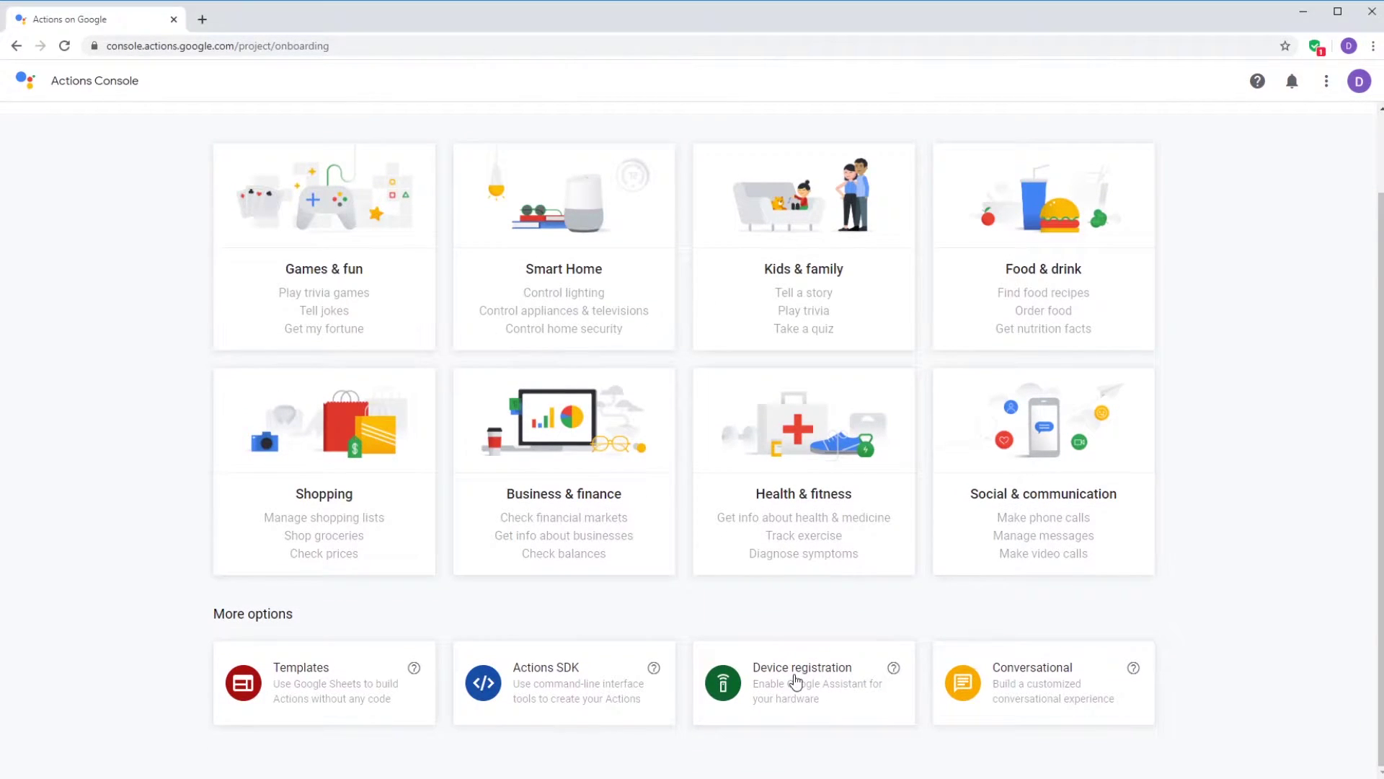
left_click(795, 681)
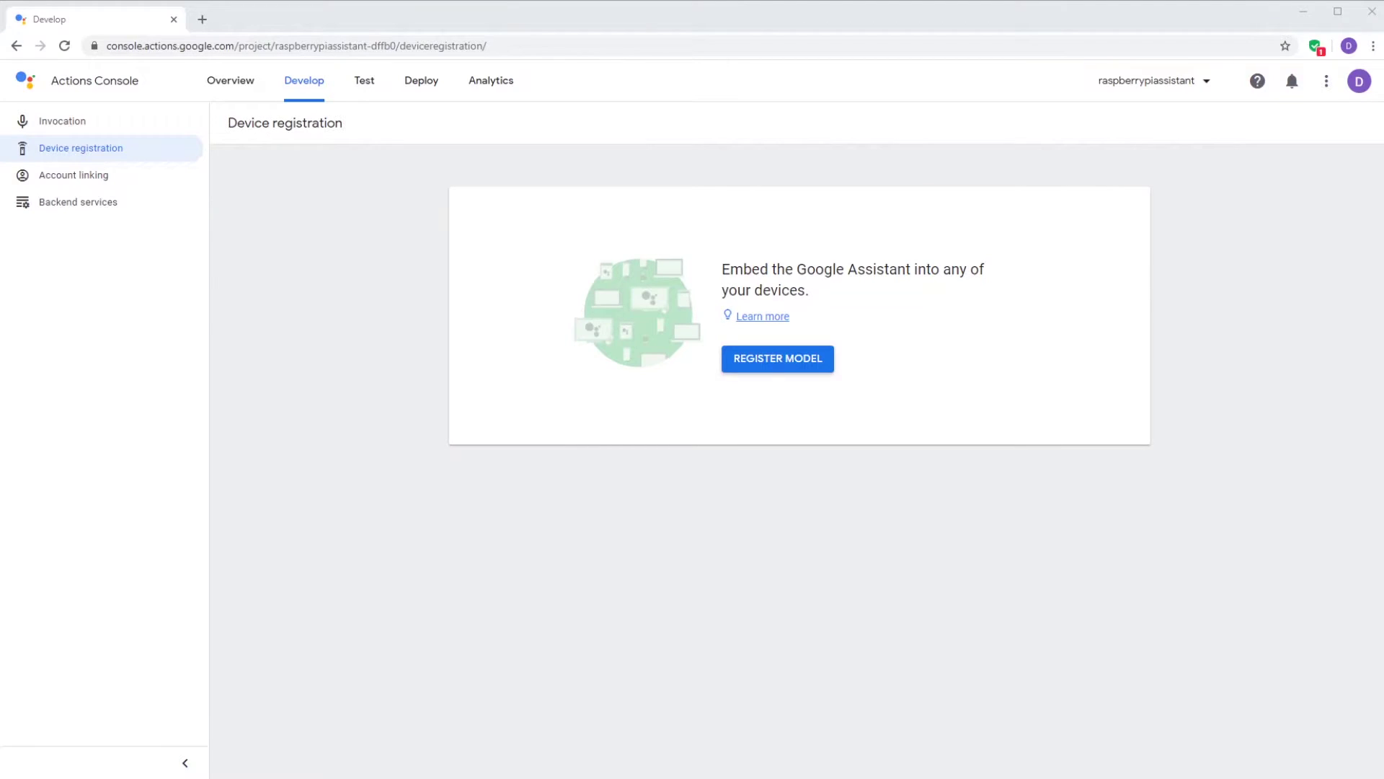
left_click(767, 364)
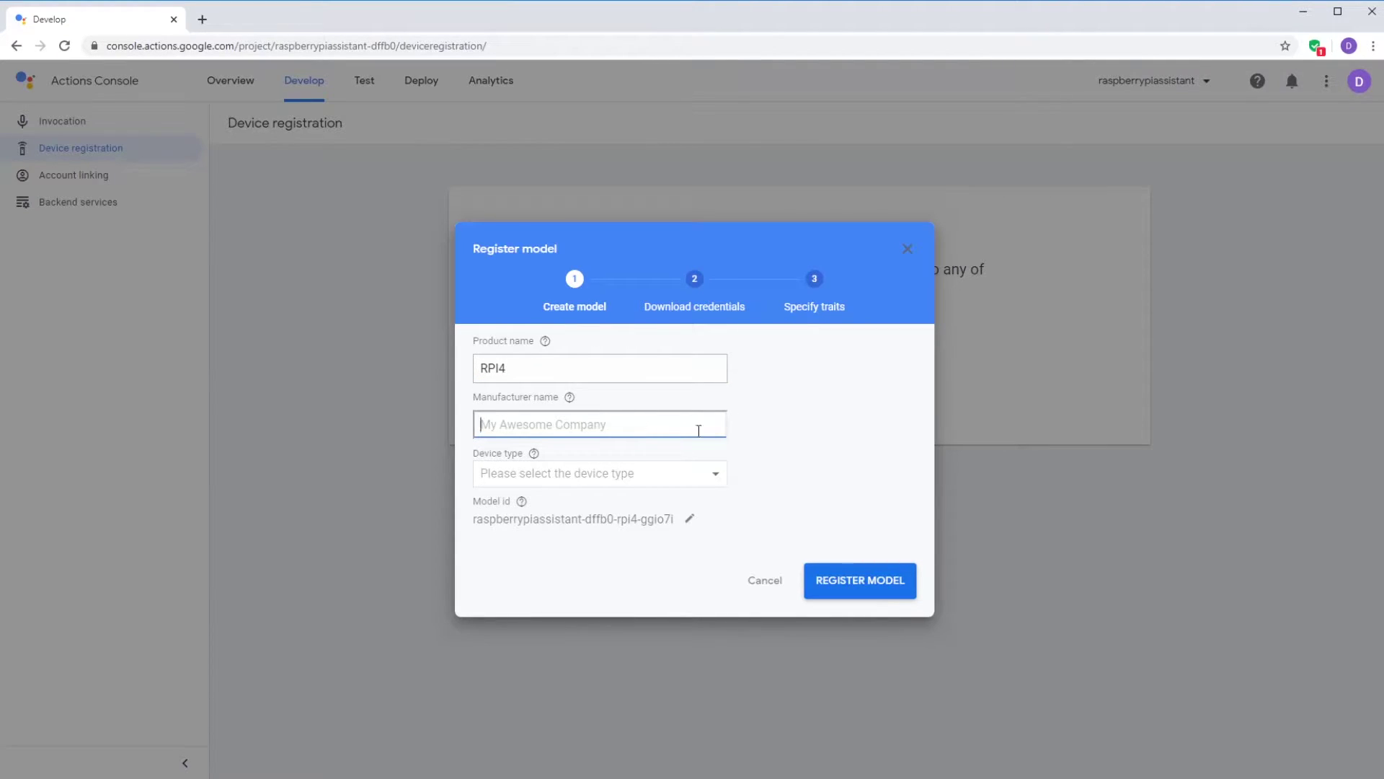
left_click(562, 473)
scroll(548, 523, "down", 3)
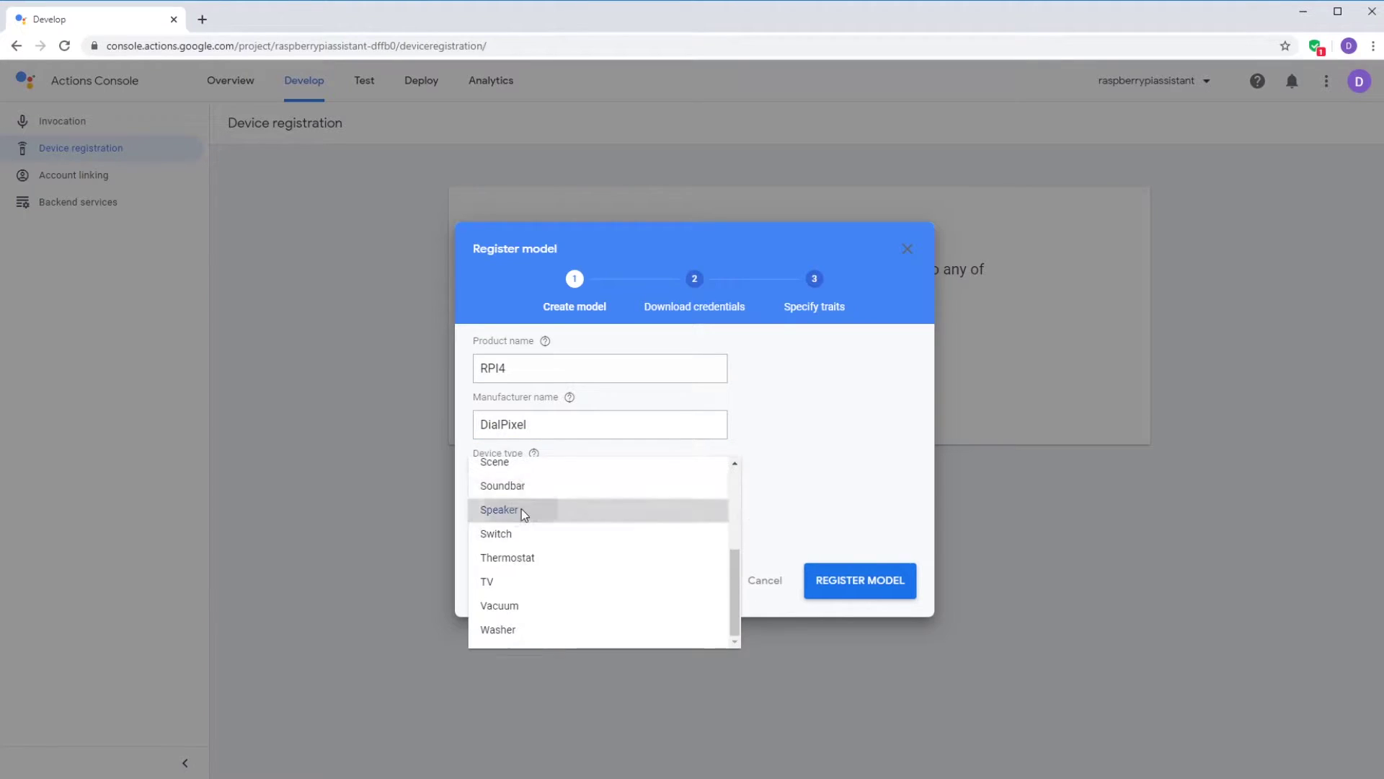
left_click(526, 509)
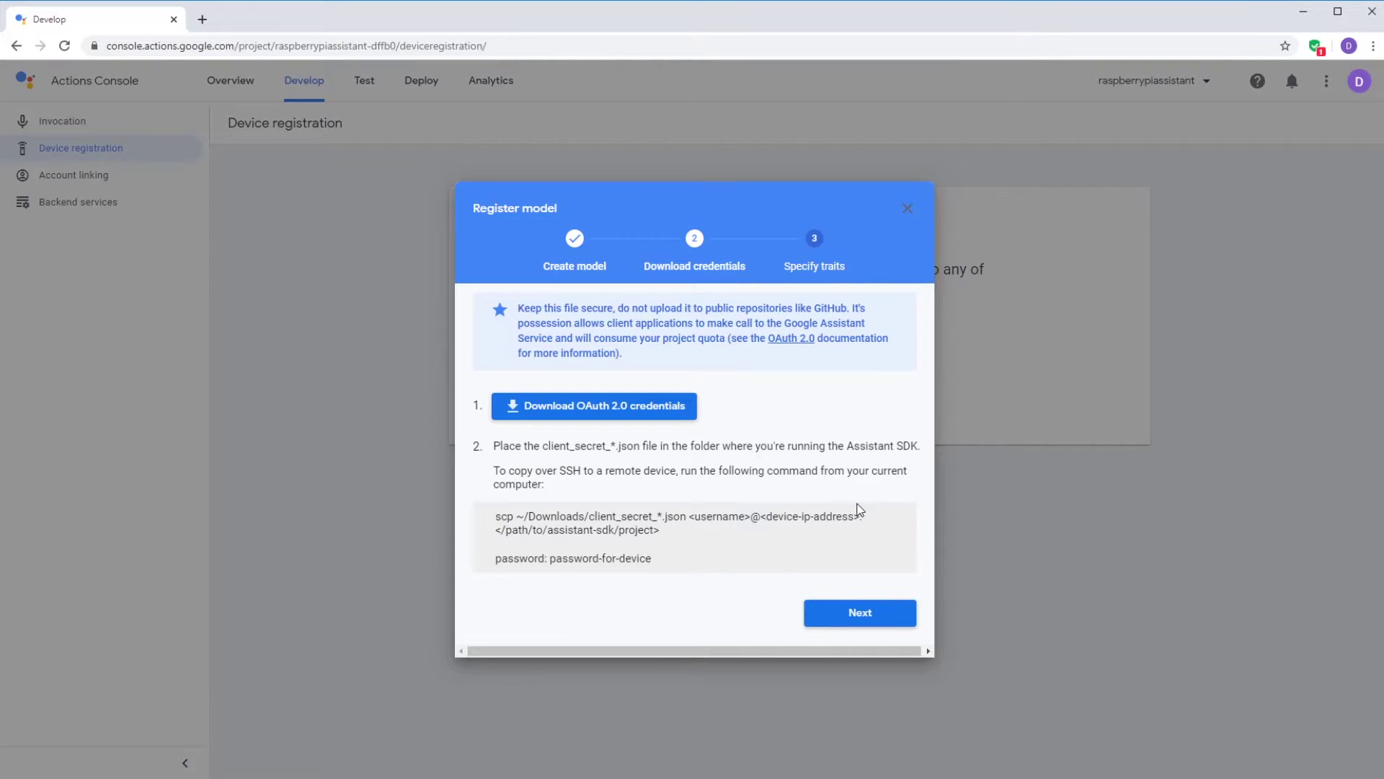
- Download the OAuth 2.0 client secret file and skip traits to finish registration
left_click(680, 412)
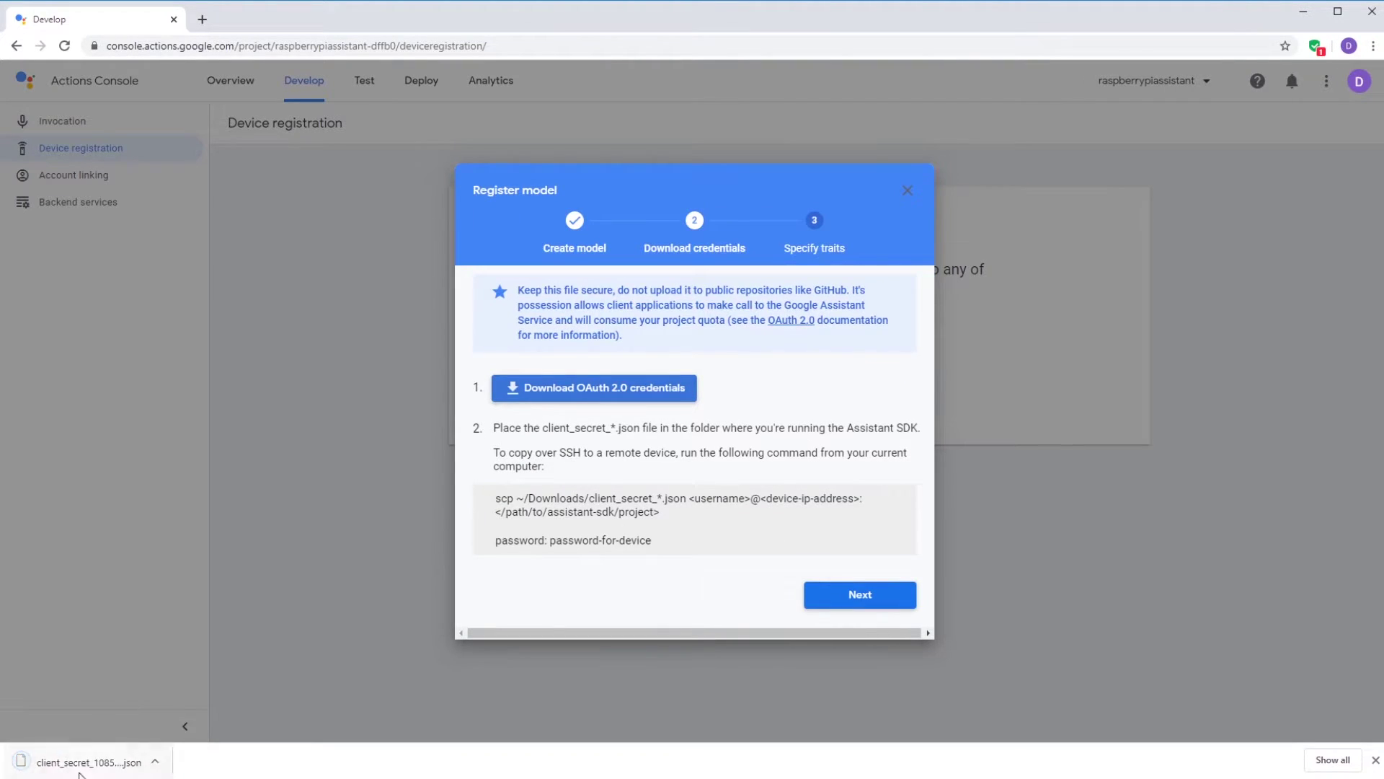
left_click(851, 597)
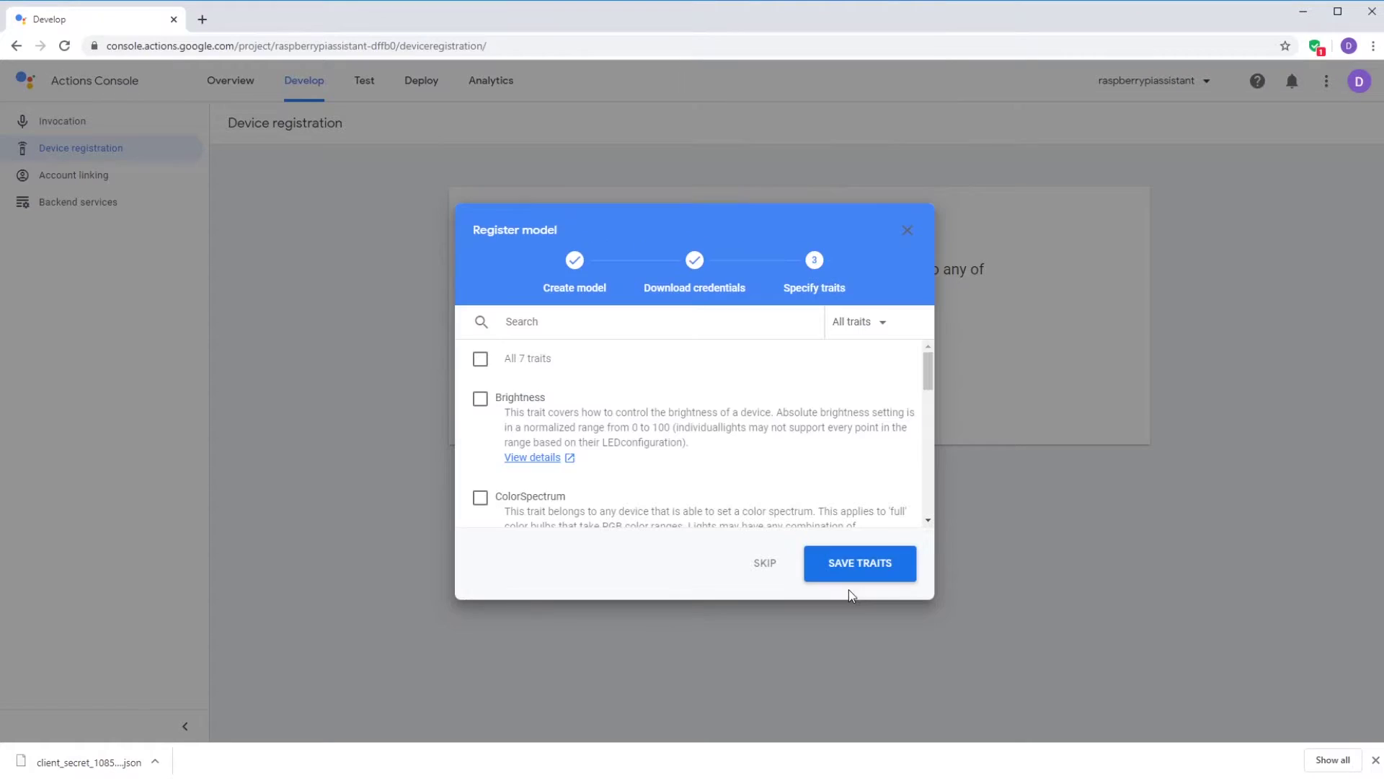
left_click(765, 564)
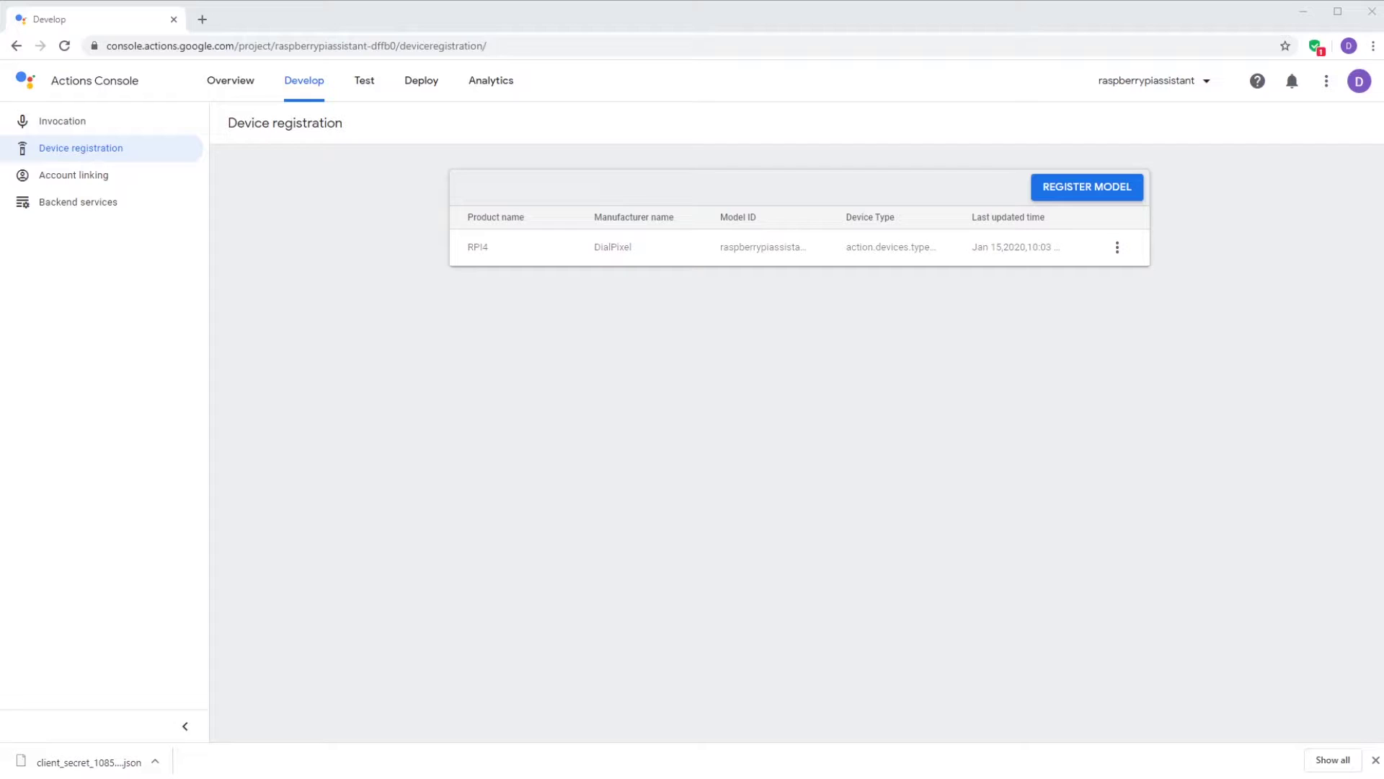
left_click(855, 337)
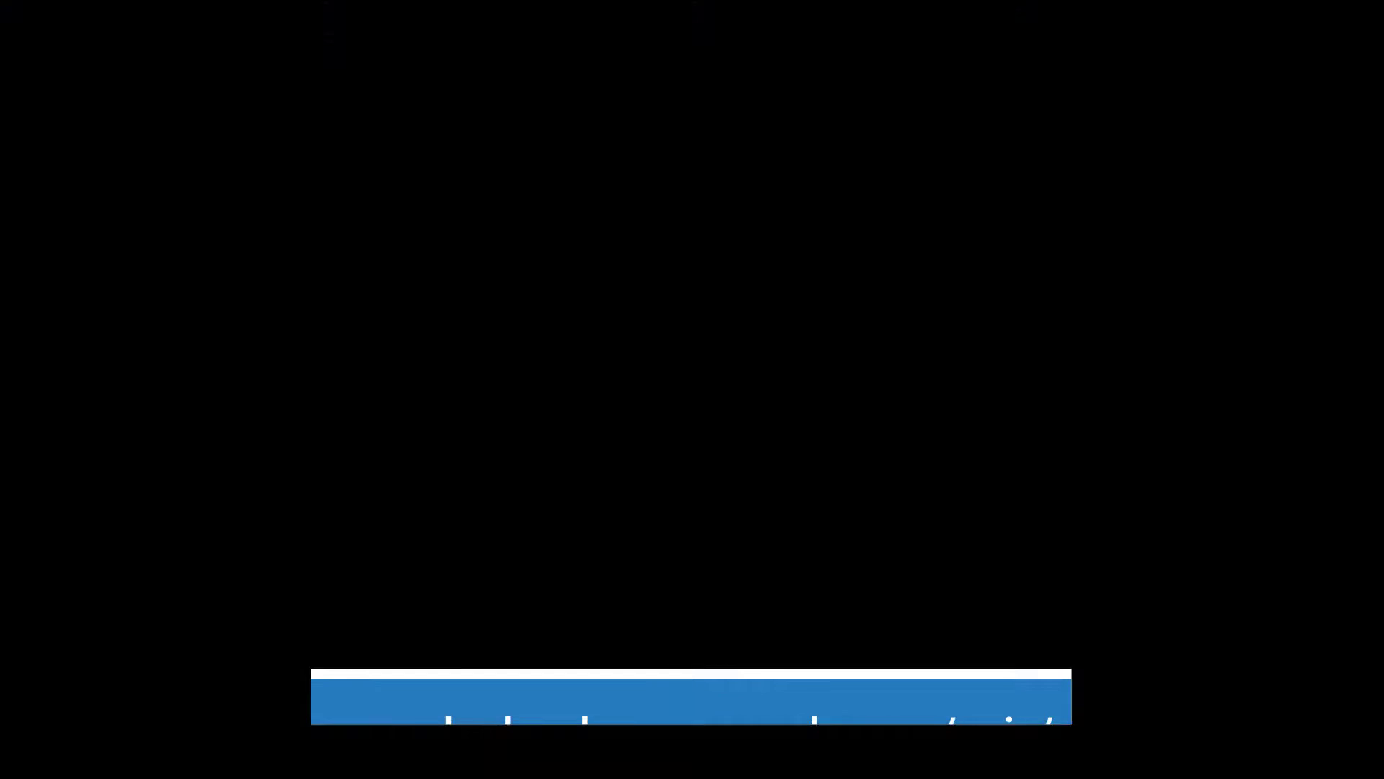
- Open the Google API Console at console.developers.google.com/apis
left_click(423, 46)
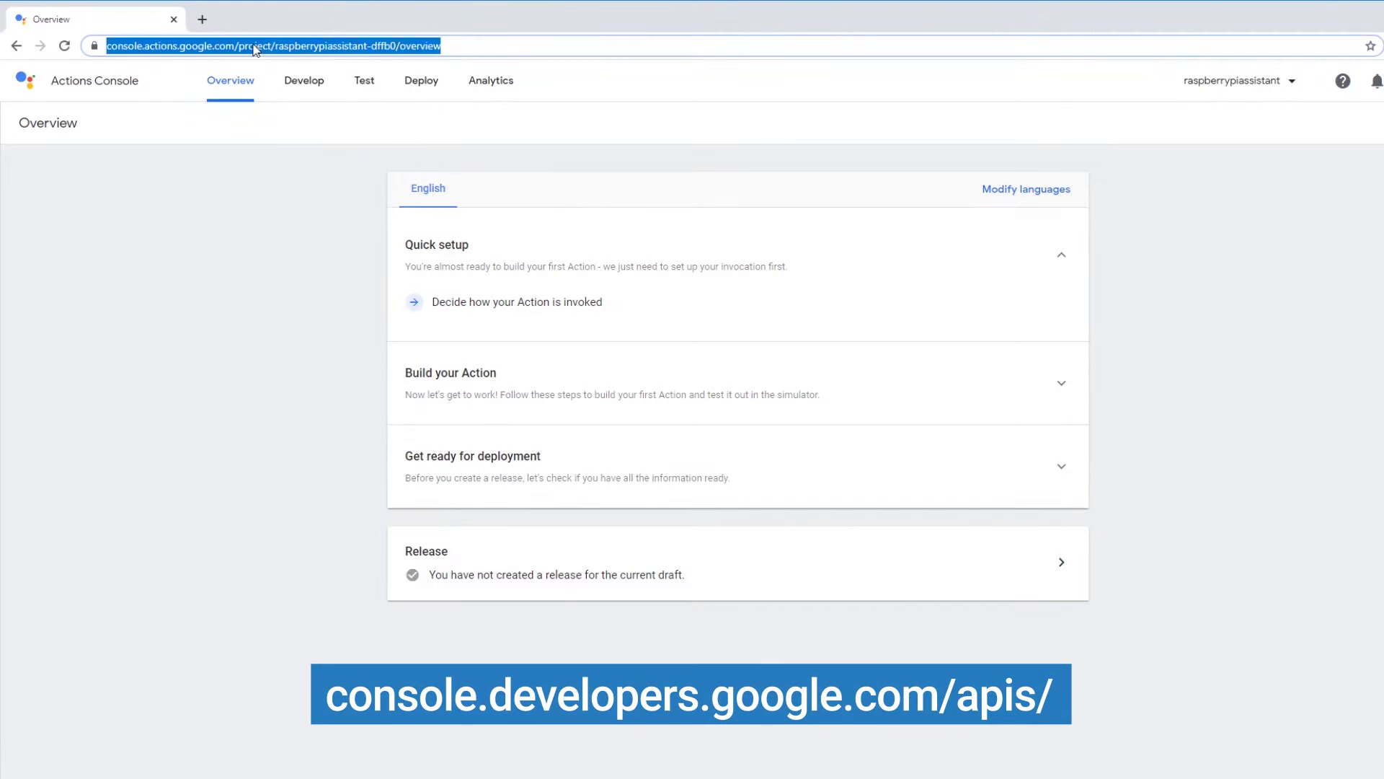
type("console.developers.g")
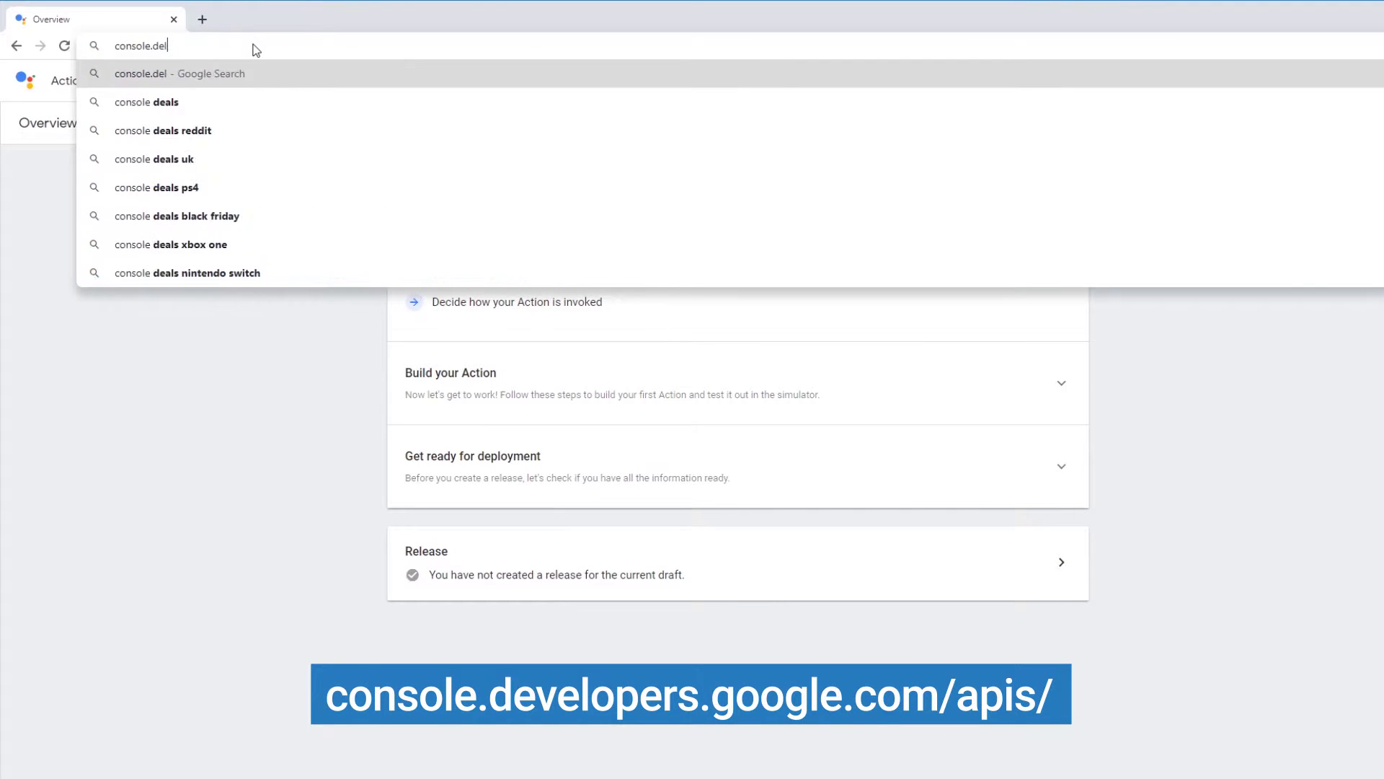
type("oogle.com/apis")
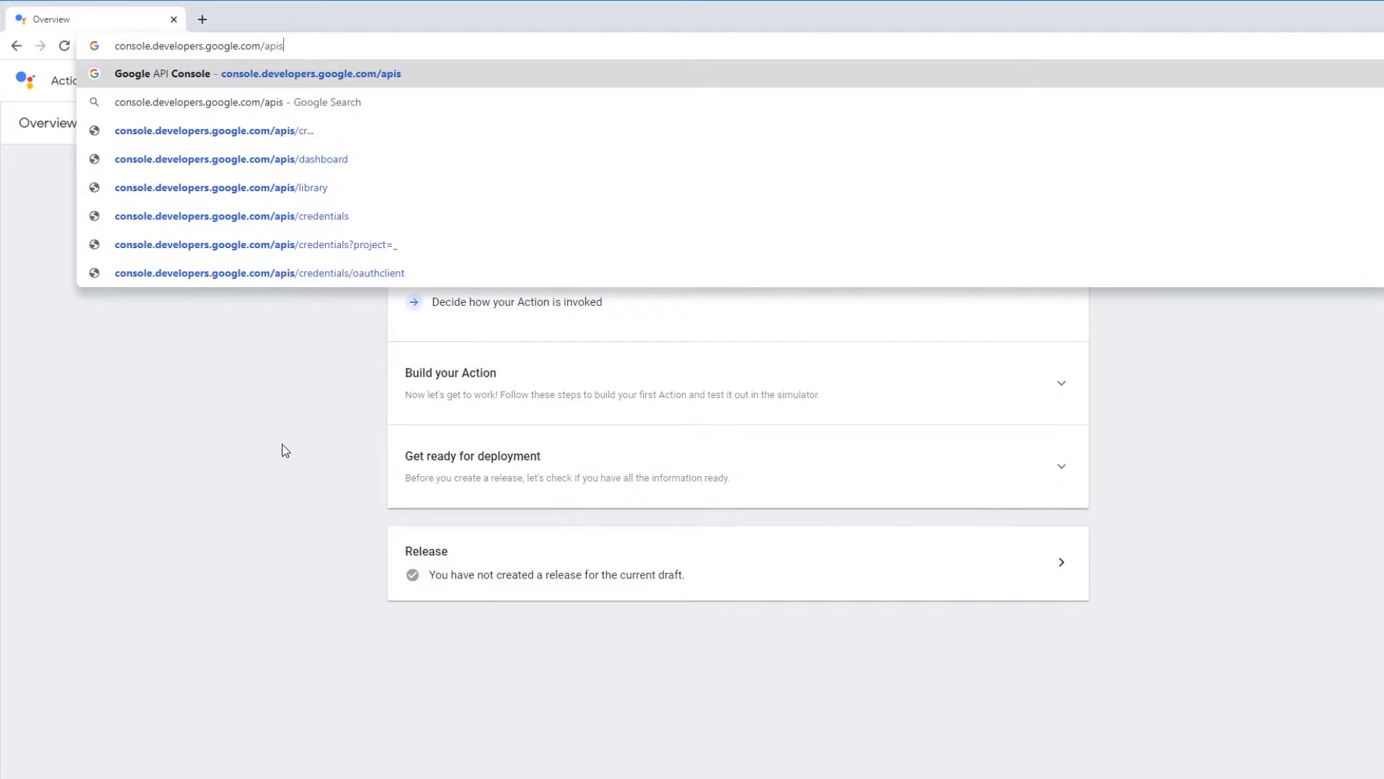
key("Return")
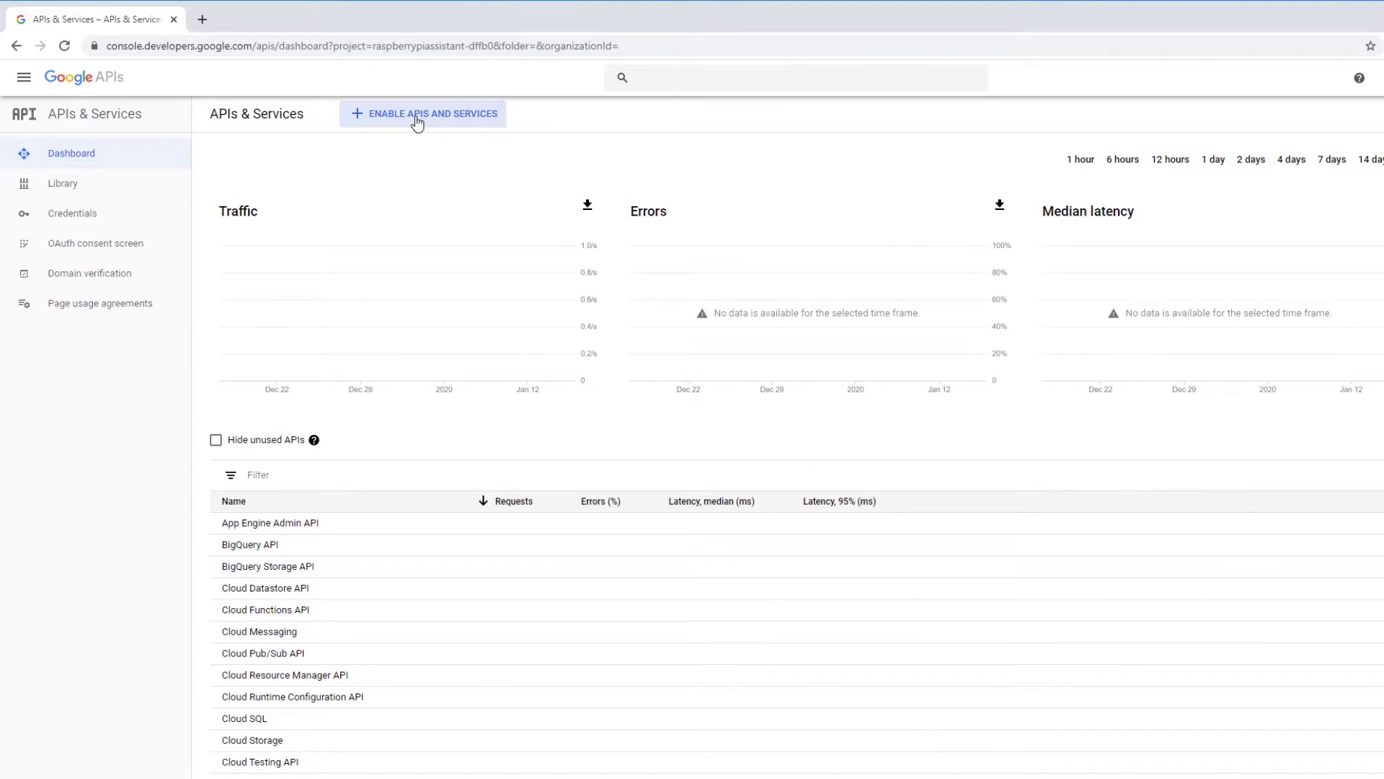
- Search the API library for google assistant and enable the Google Assistant API
left_click(417, 121)
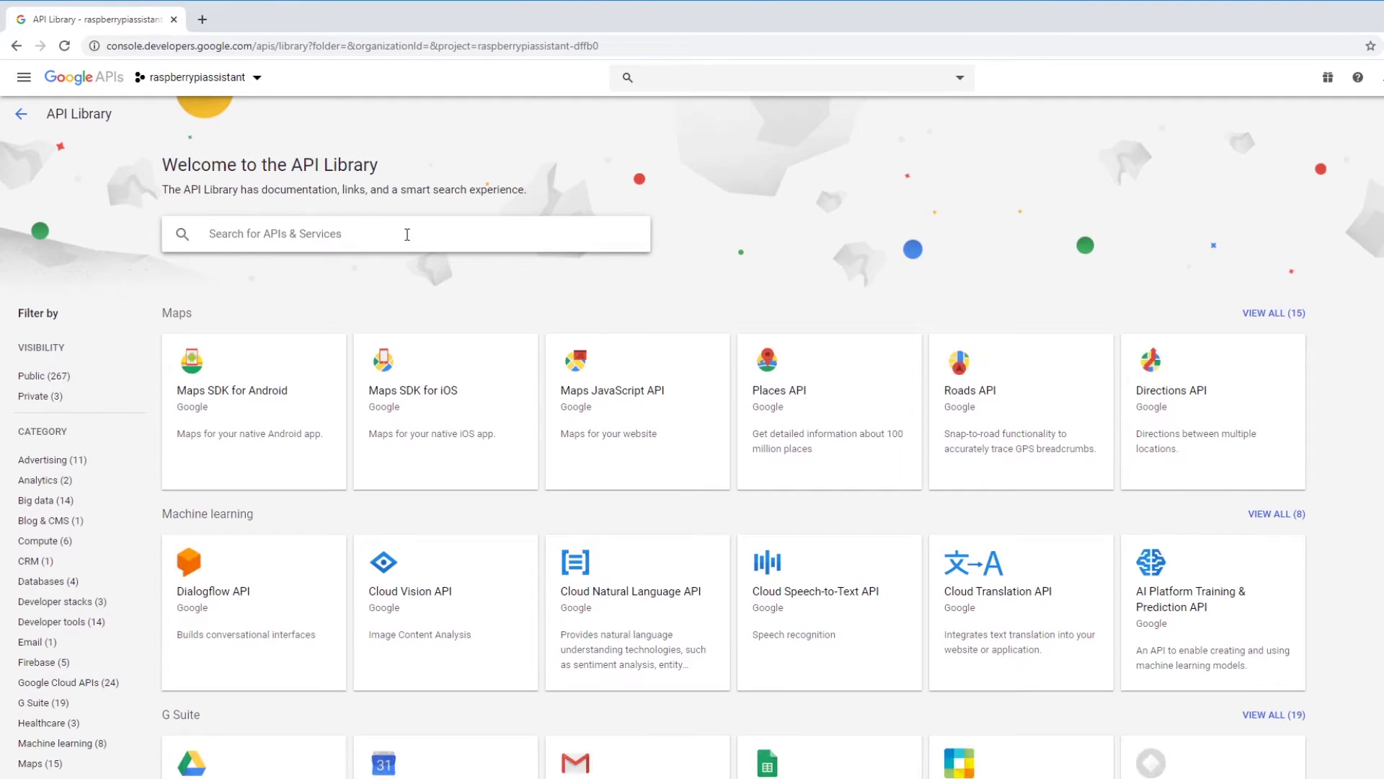
left_click(408, 234)
type("googl")
key("BackSpace")
key("BackSpace")
type("ogle assistant")
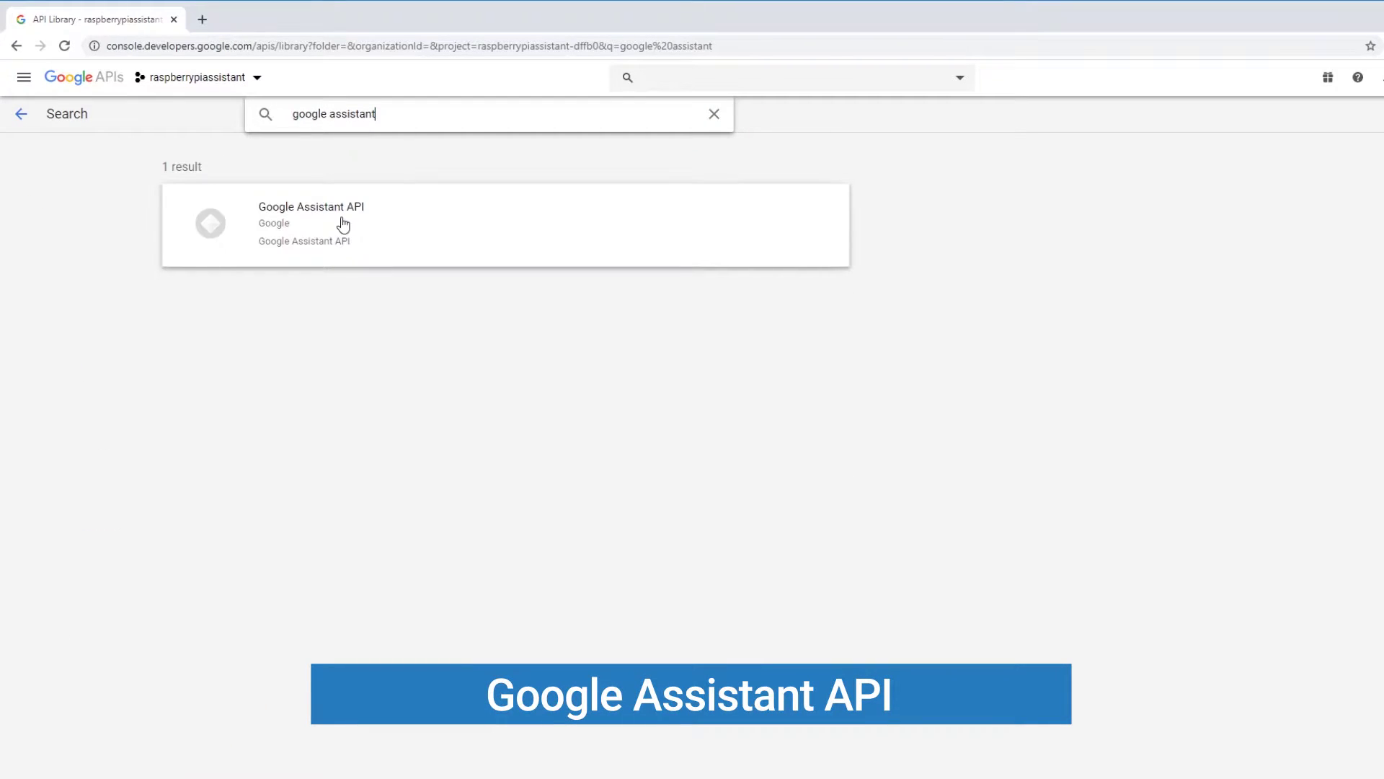
left_click(340, 222)
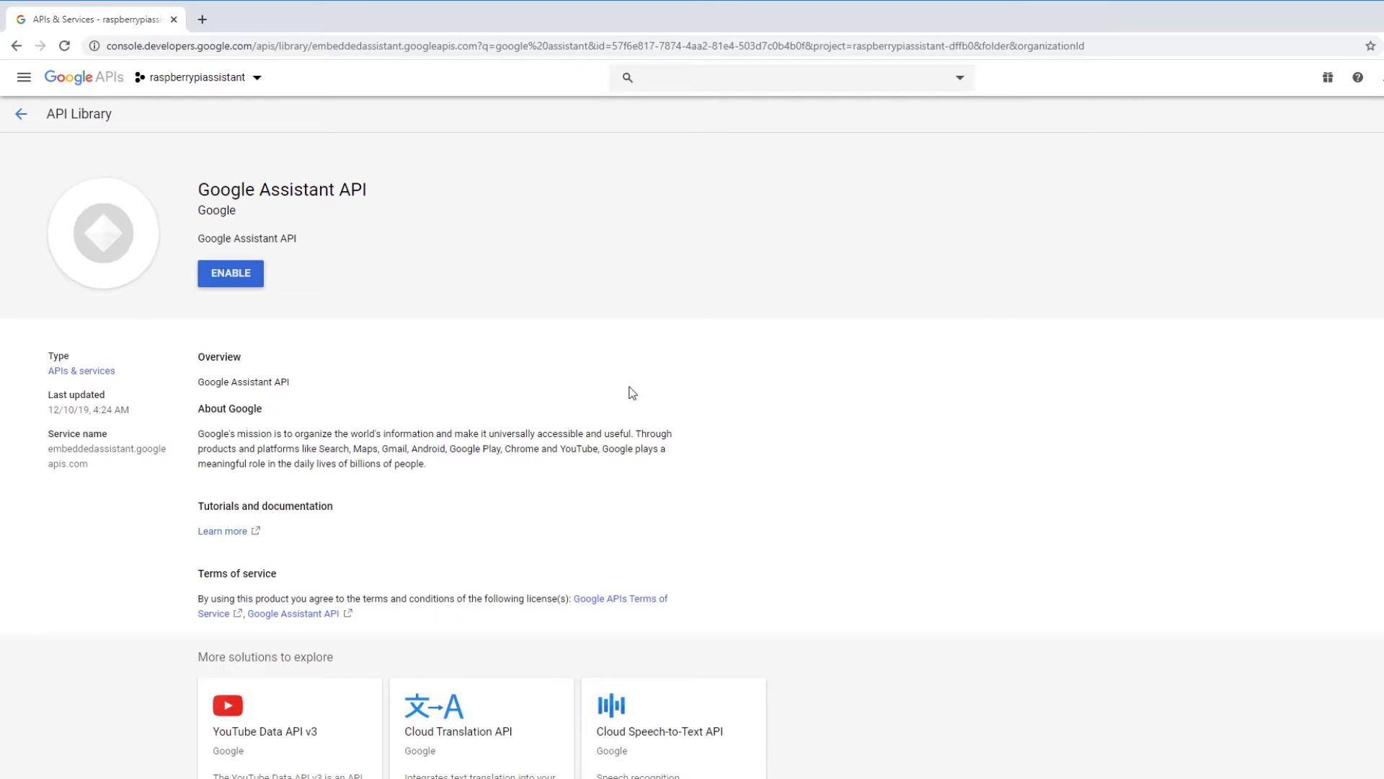
left_click(244, 280)
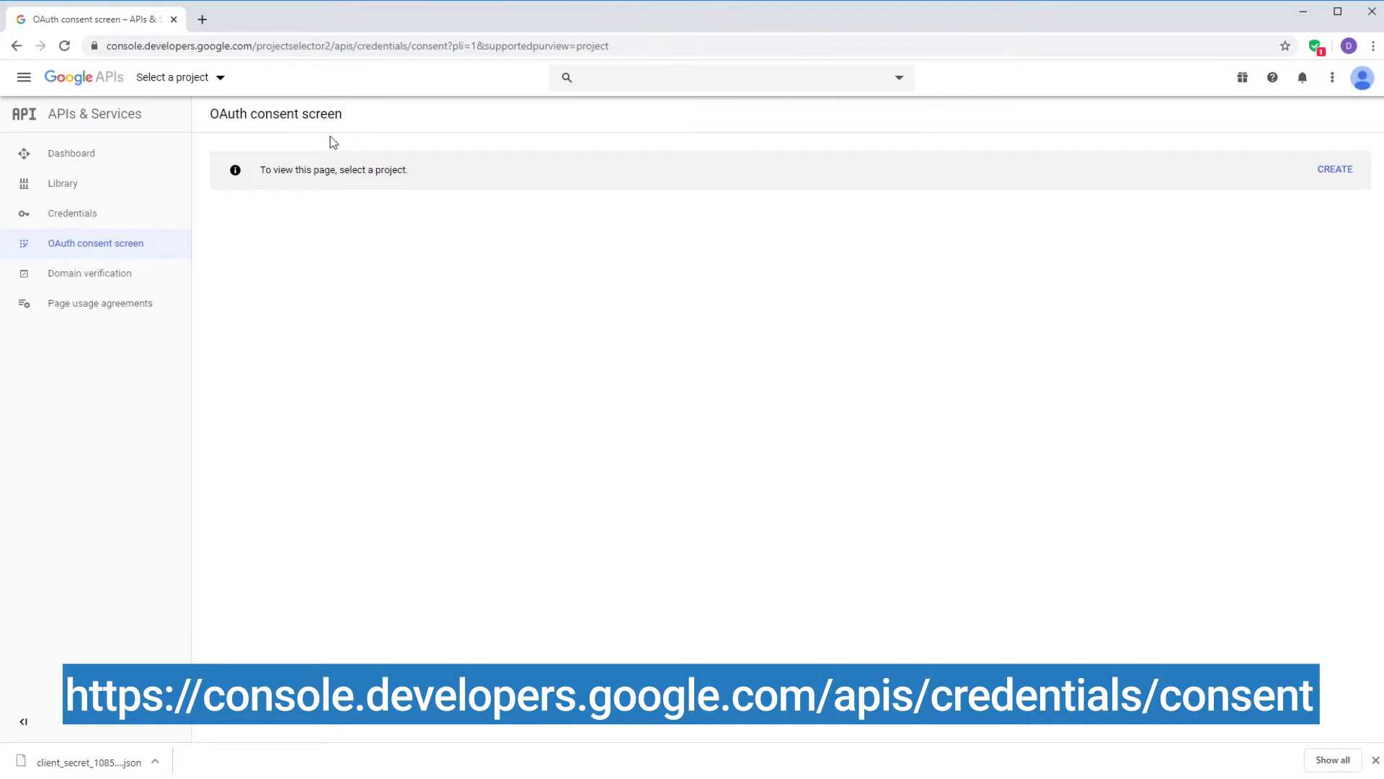
- Switch the console to the raspberrypiassistant project
left_click(223, 80)
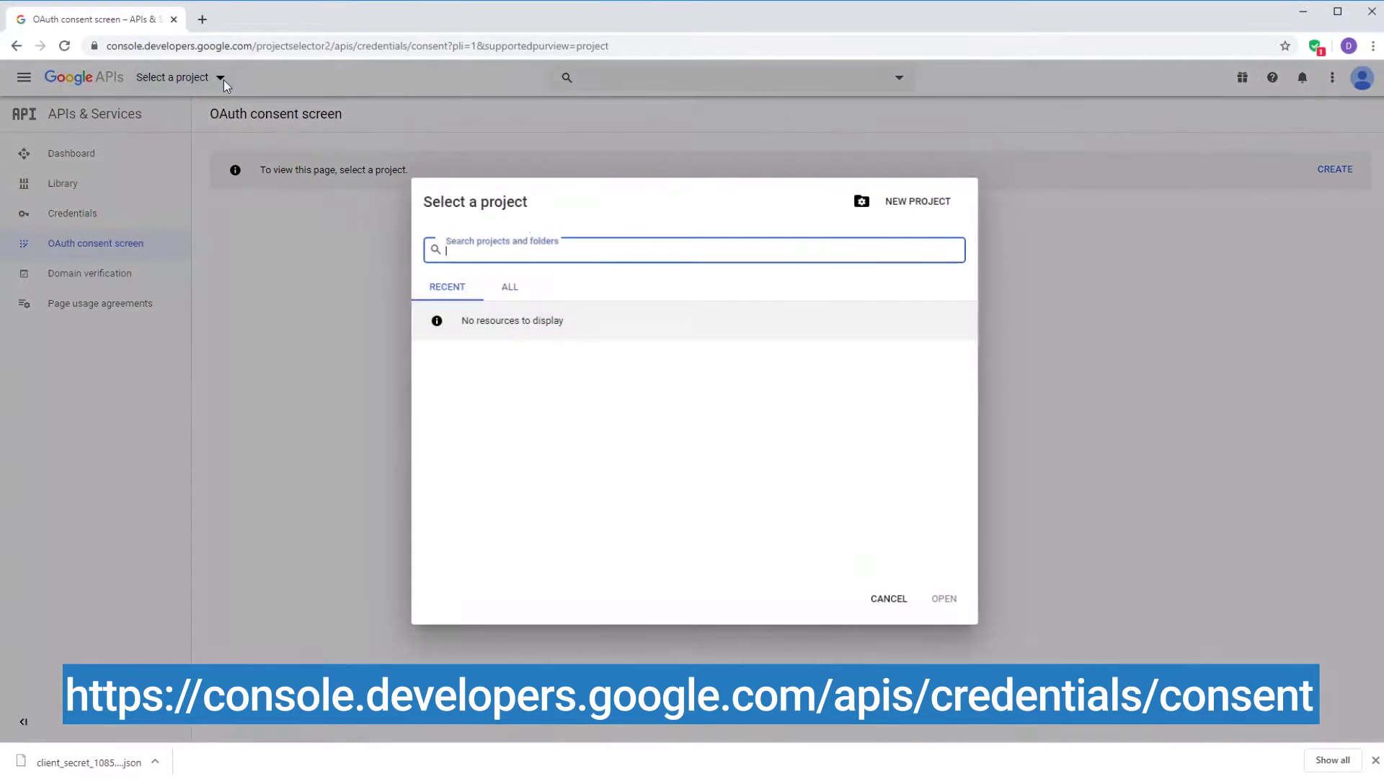
left_click(510, 287)
left_click(525, 356)
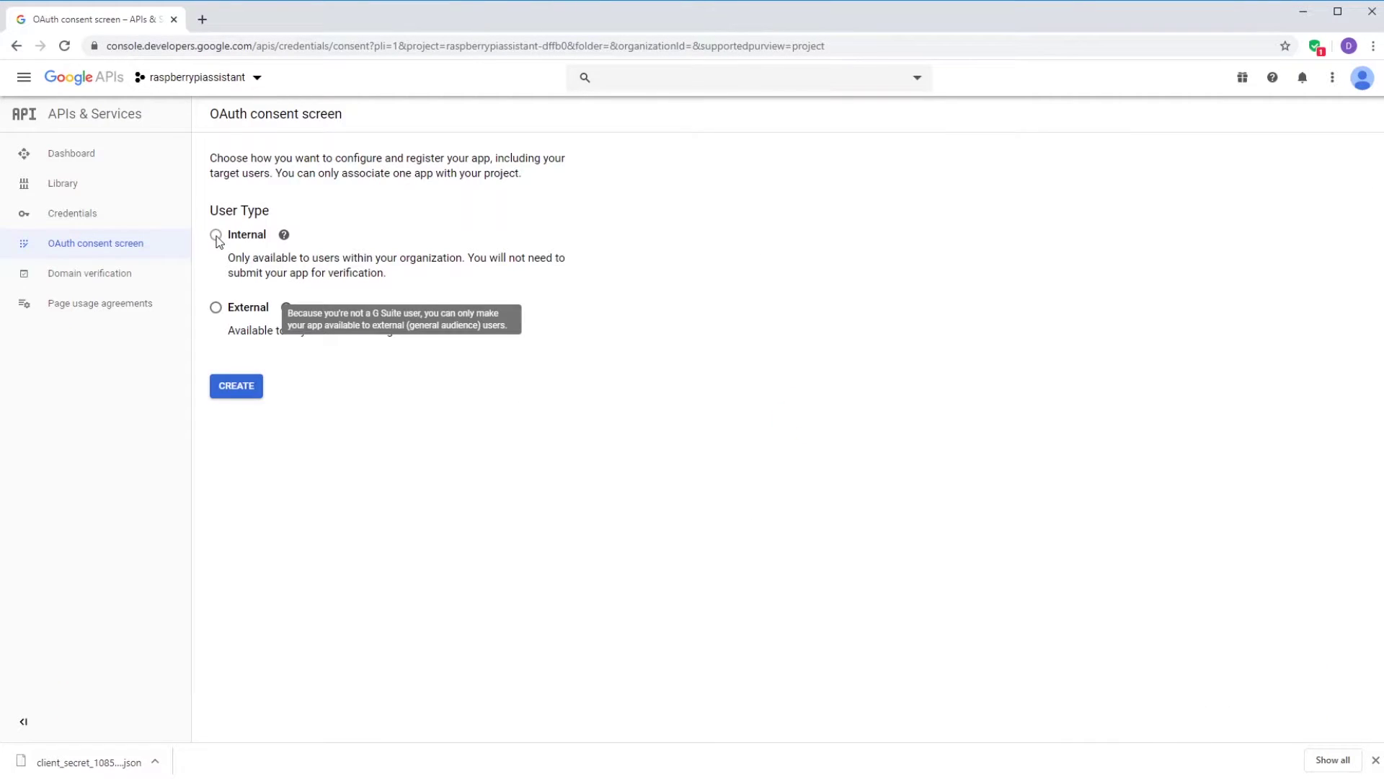
- Create an External OAuth consent screen and set the account's e-mail as support email
left_click(215, 307)
left_click(237, 386)
left_click(350, 467)
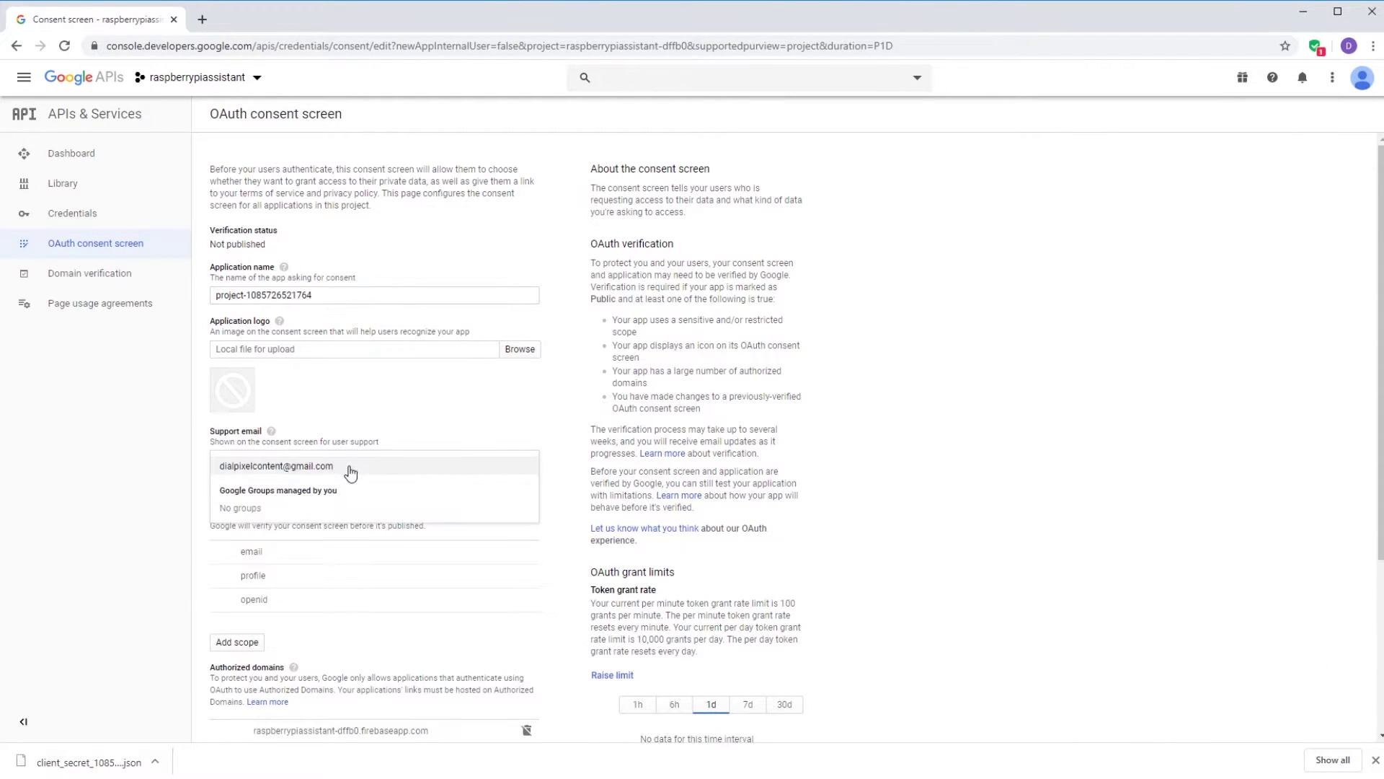
left_click(349, 467)
left_click(424, 470)
left_click(423, 473)
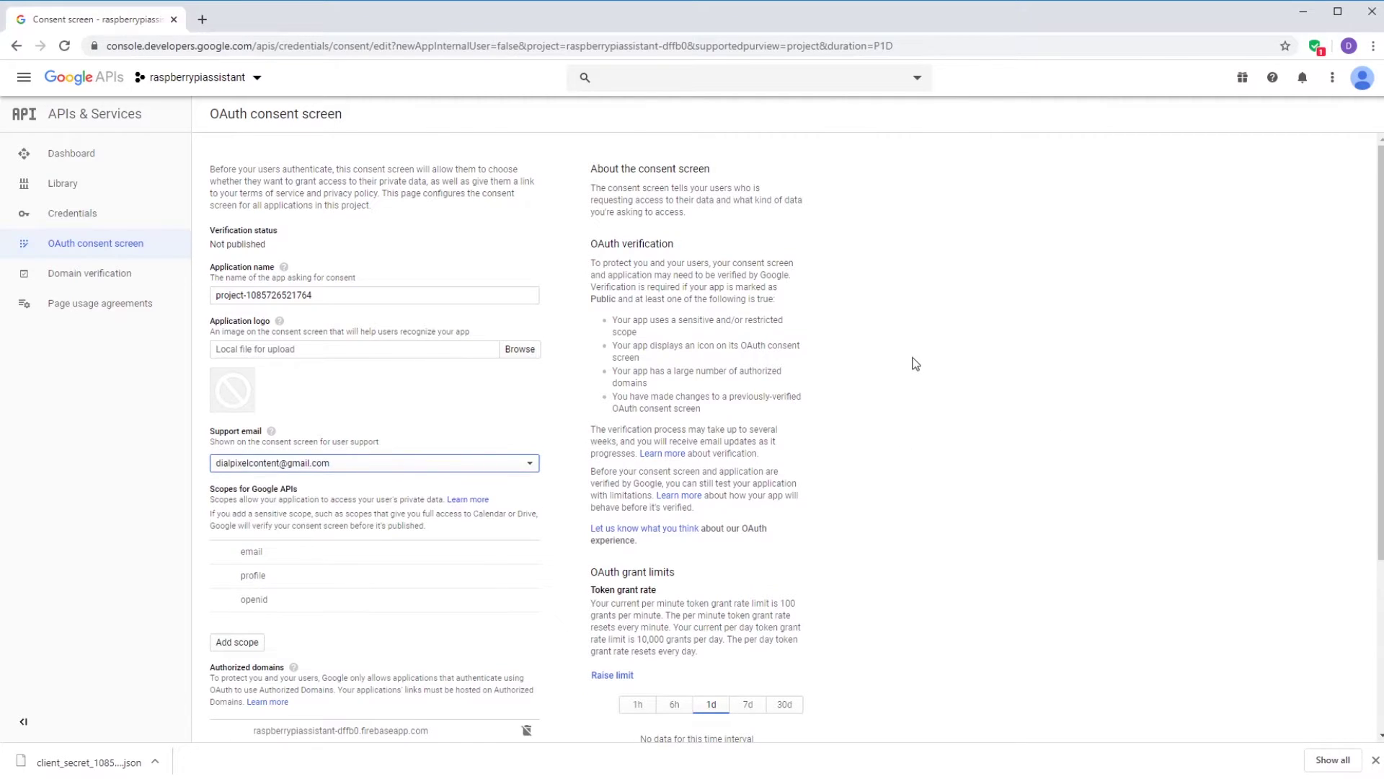
scroll(913, 362, "down", 3)
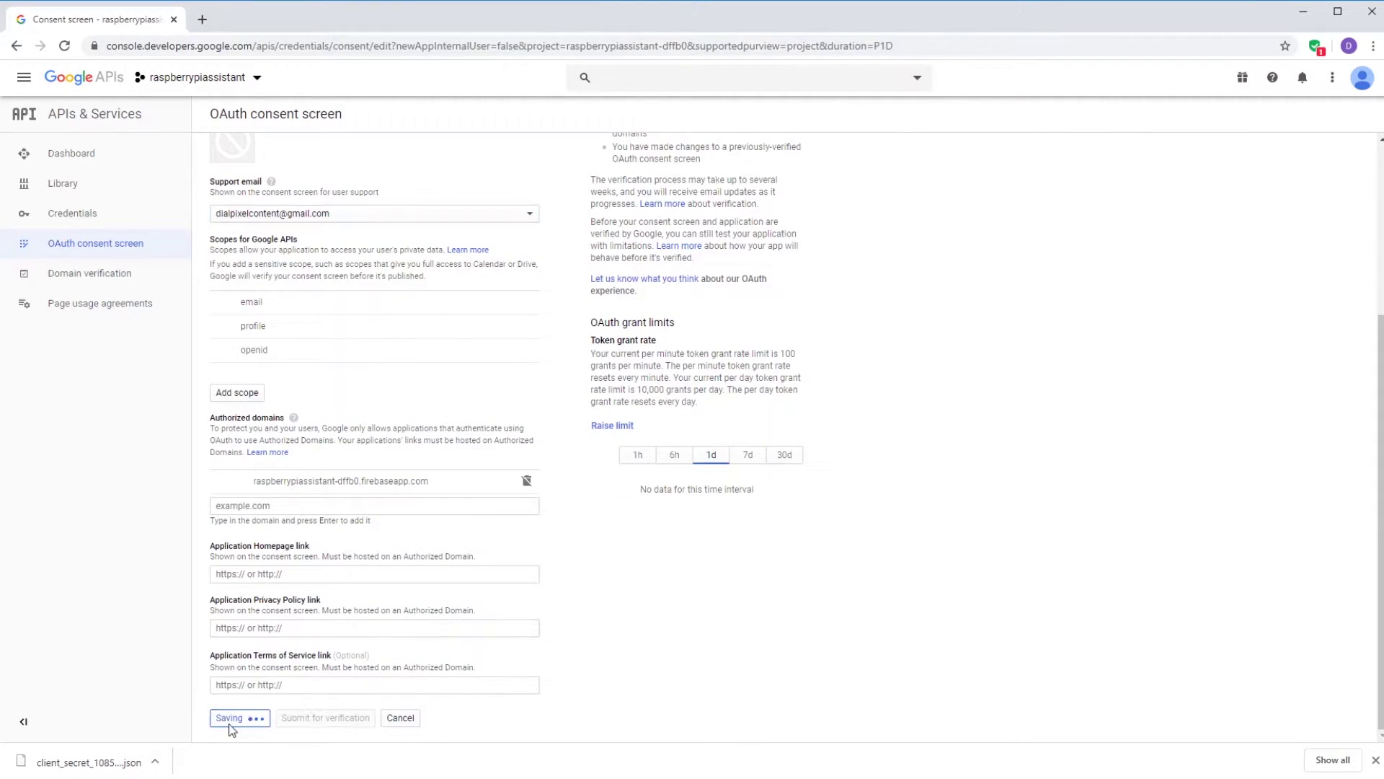
- Enter myaccount.google.com/activitycontrols in the address bar to open Activity controls
left_click(431, 47)
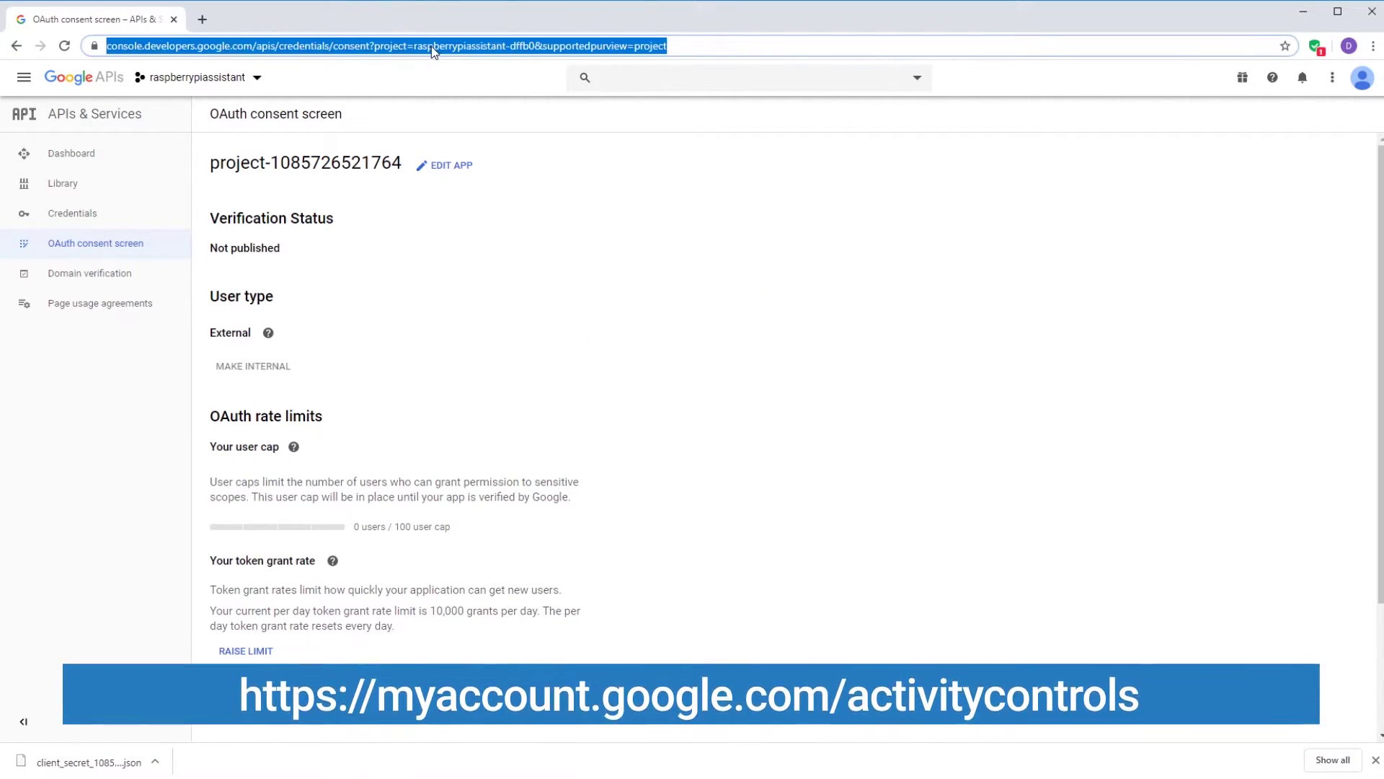
type("myaccount.google.")
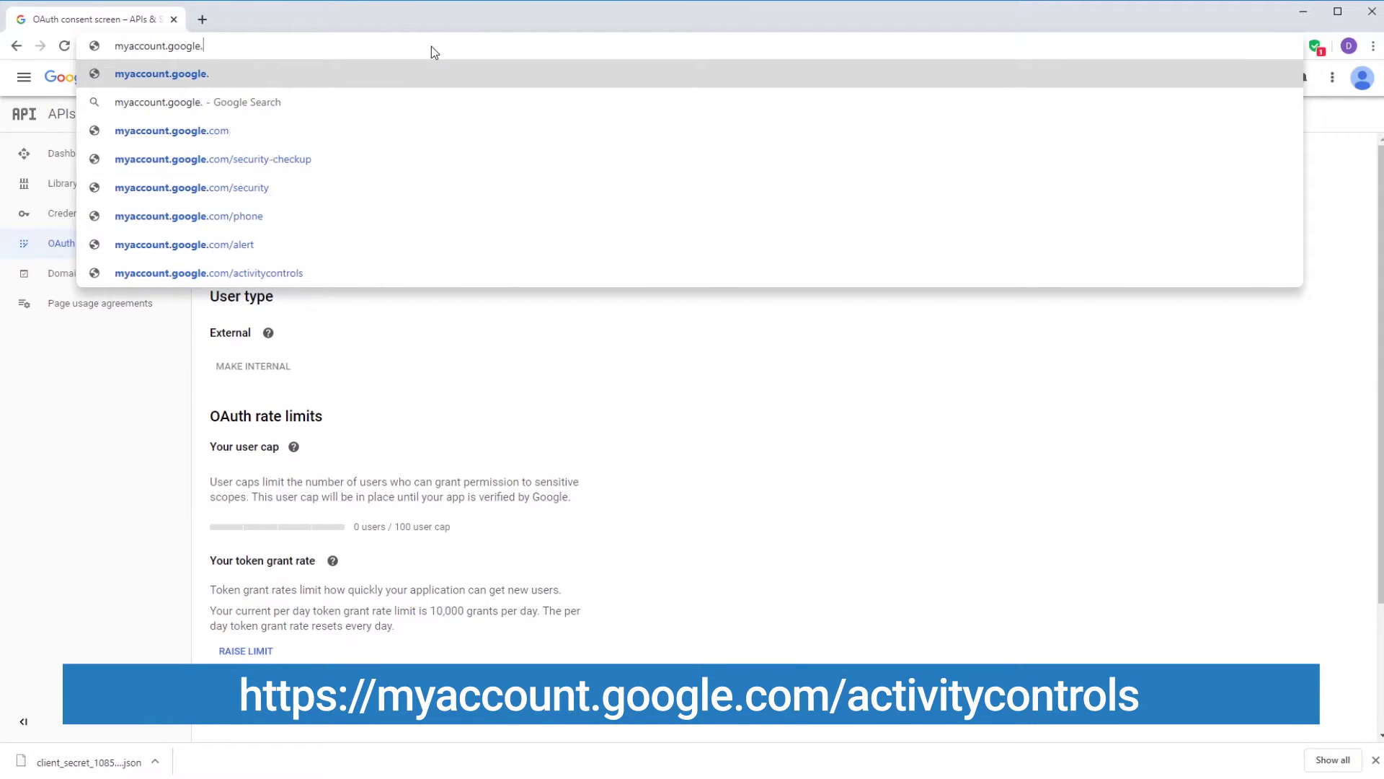
type("com/activitycontrols")
key("Return")
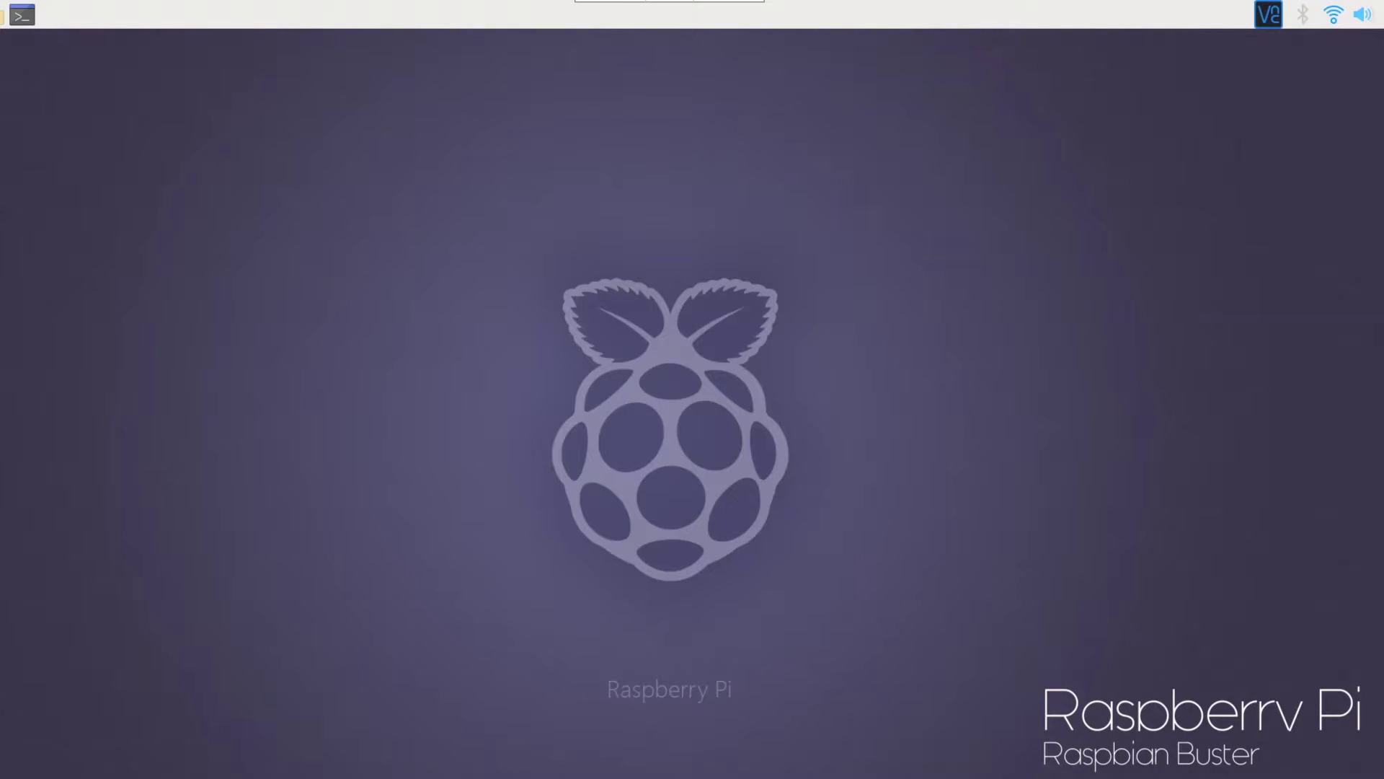
- Set the audio output to the USB Audio Device
right_click(1363, 14)
mouse_move(1353, 44)
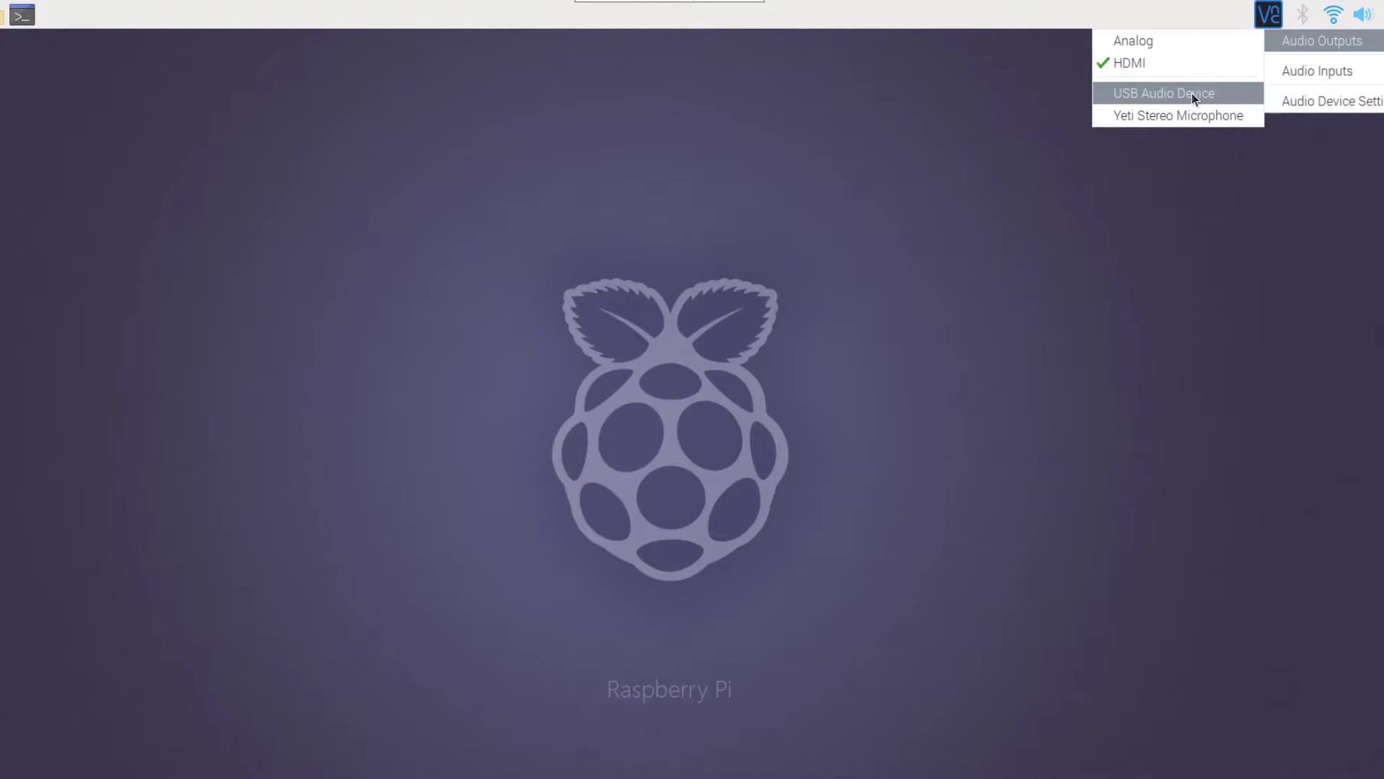
left_click(1191, 93)
- Set the audio input to the Yeti Stereo Microphone
right_click(1363, 14)
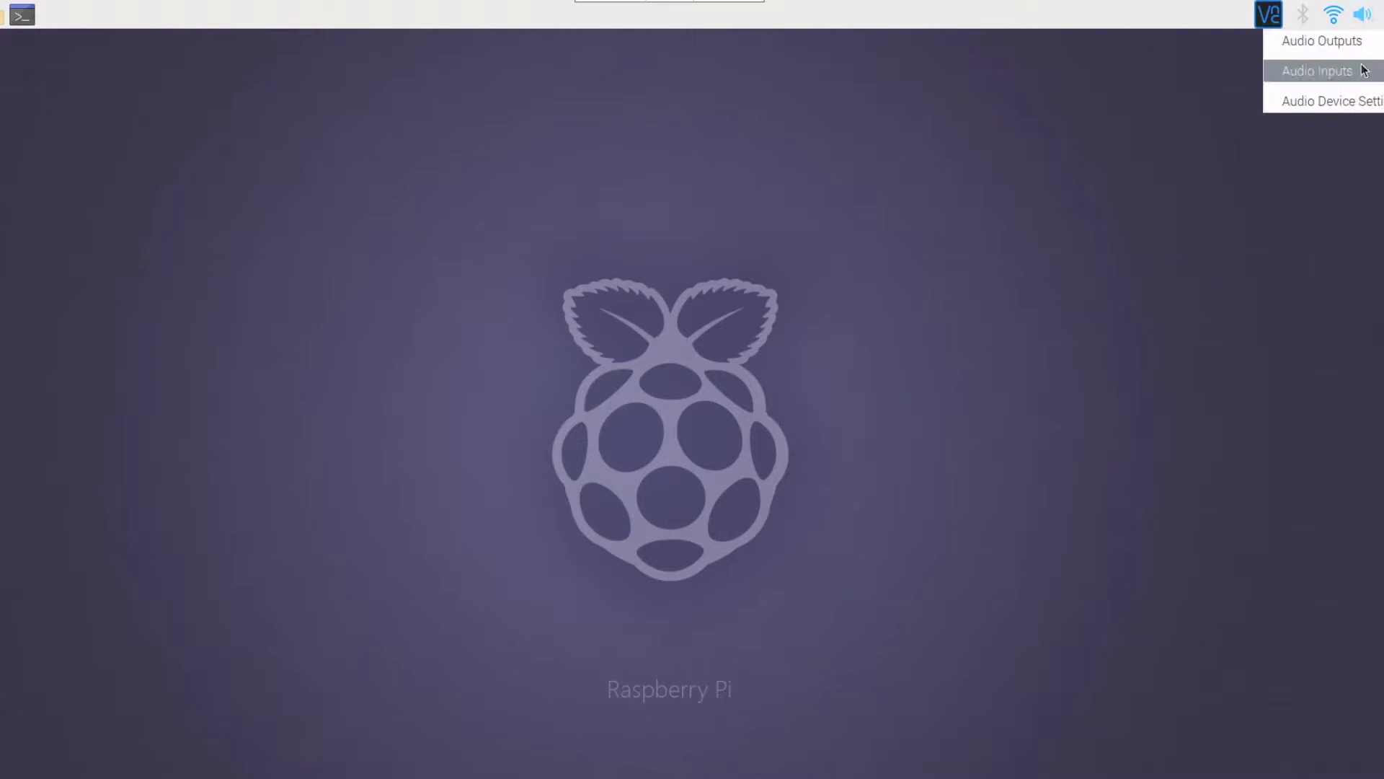
mouse_move(1364, 70)
left_click(1198, 101)
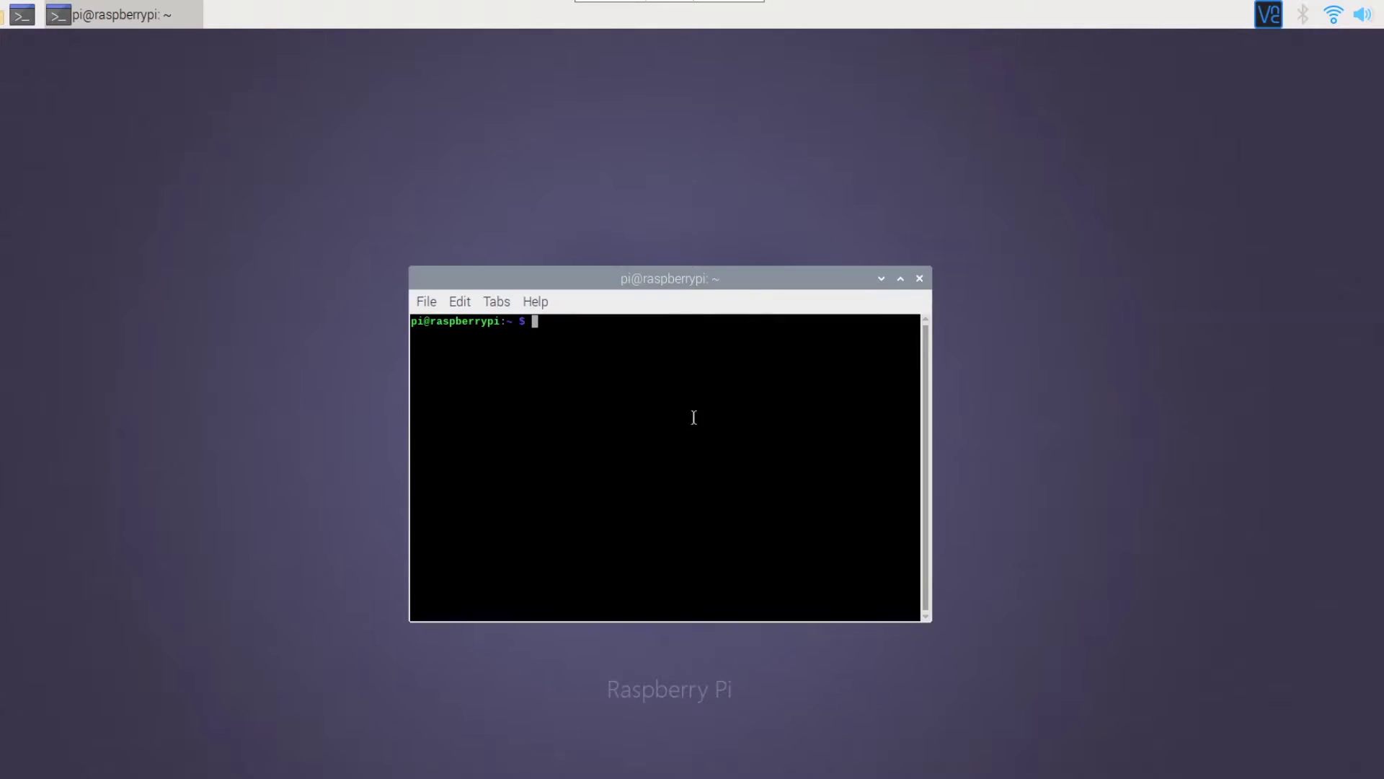
- Run arecord -l and aplay -l to list the capture and playback cards
type("arecord -l")
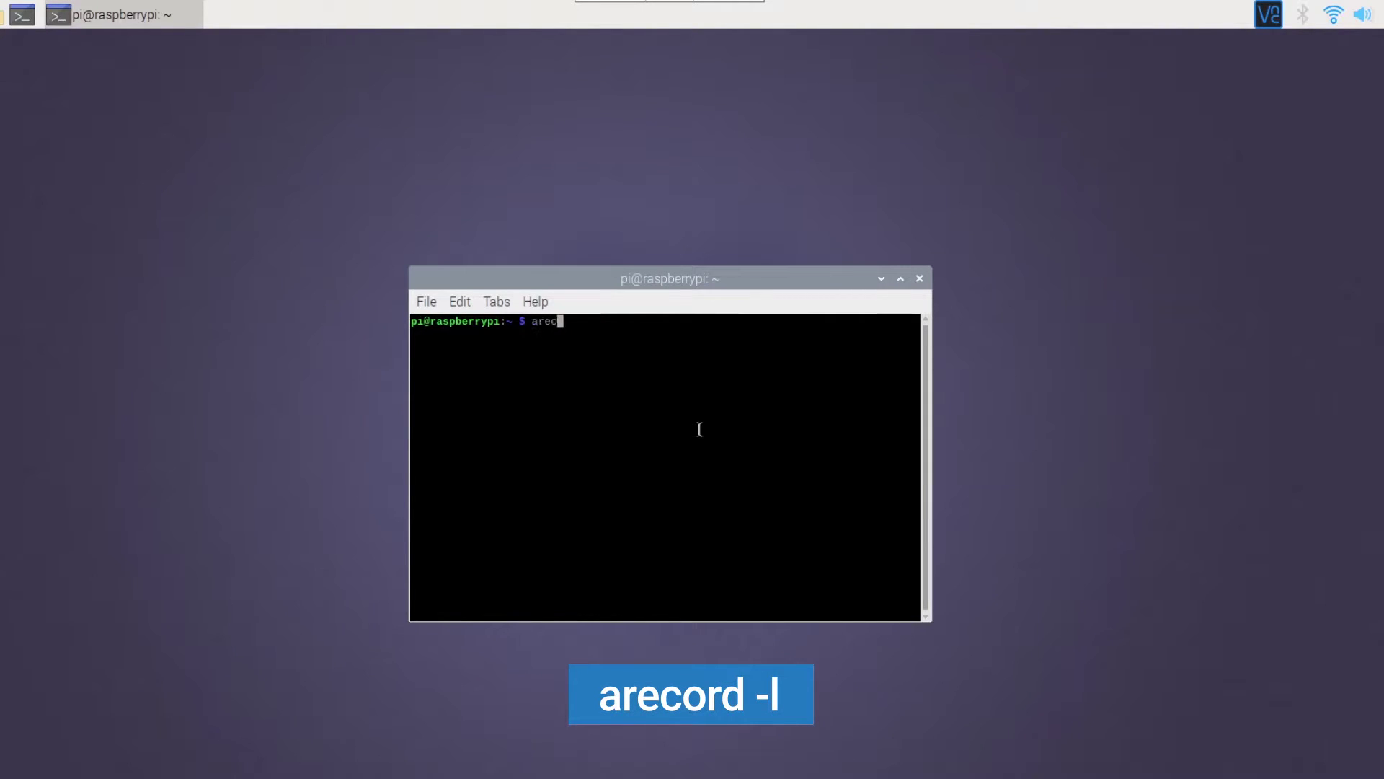
key("Return")
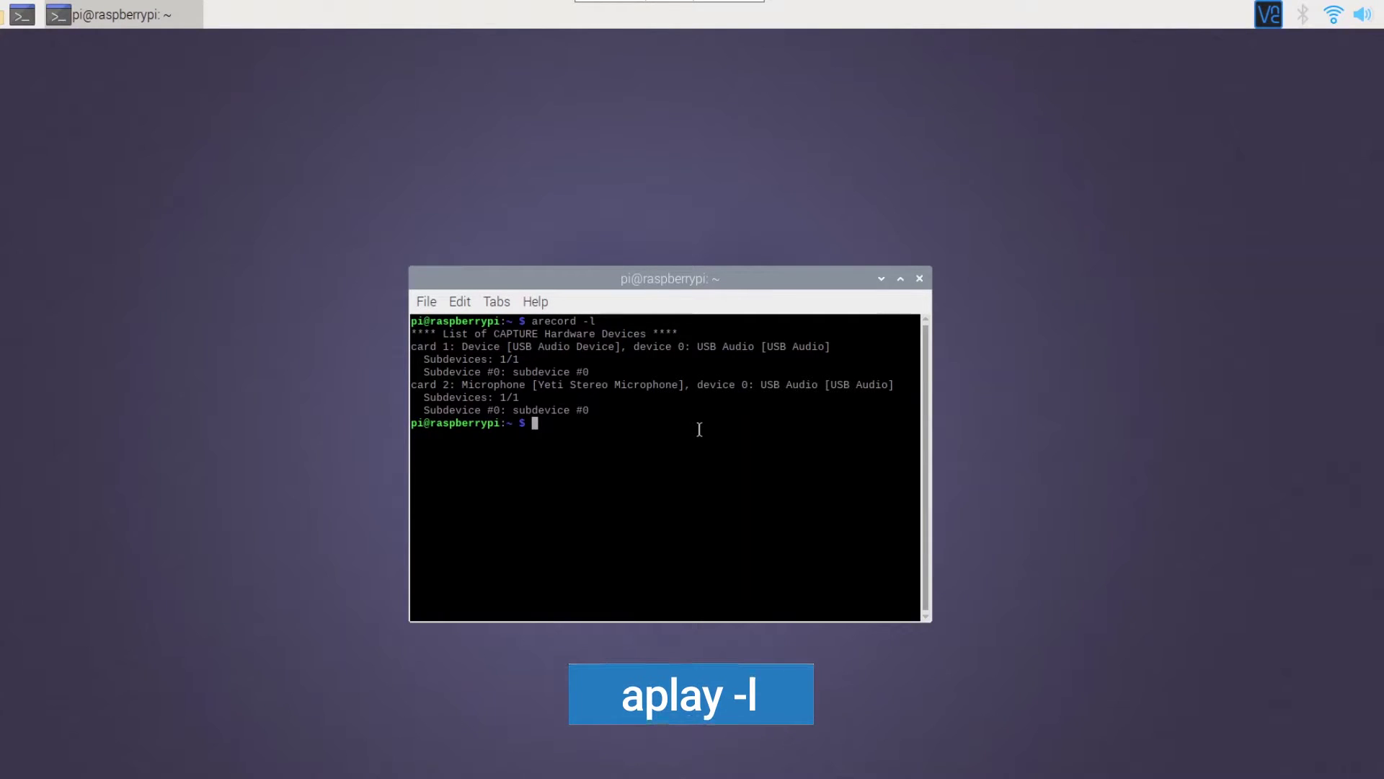
type("aplay -l")
key("Return")
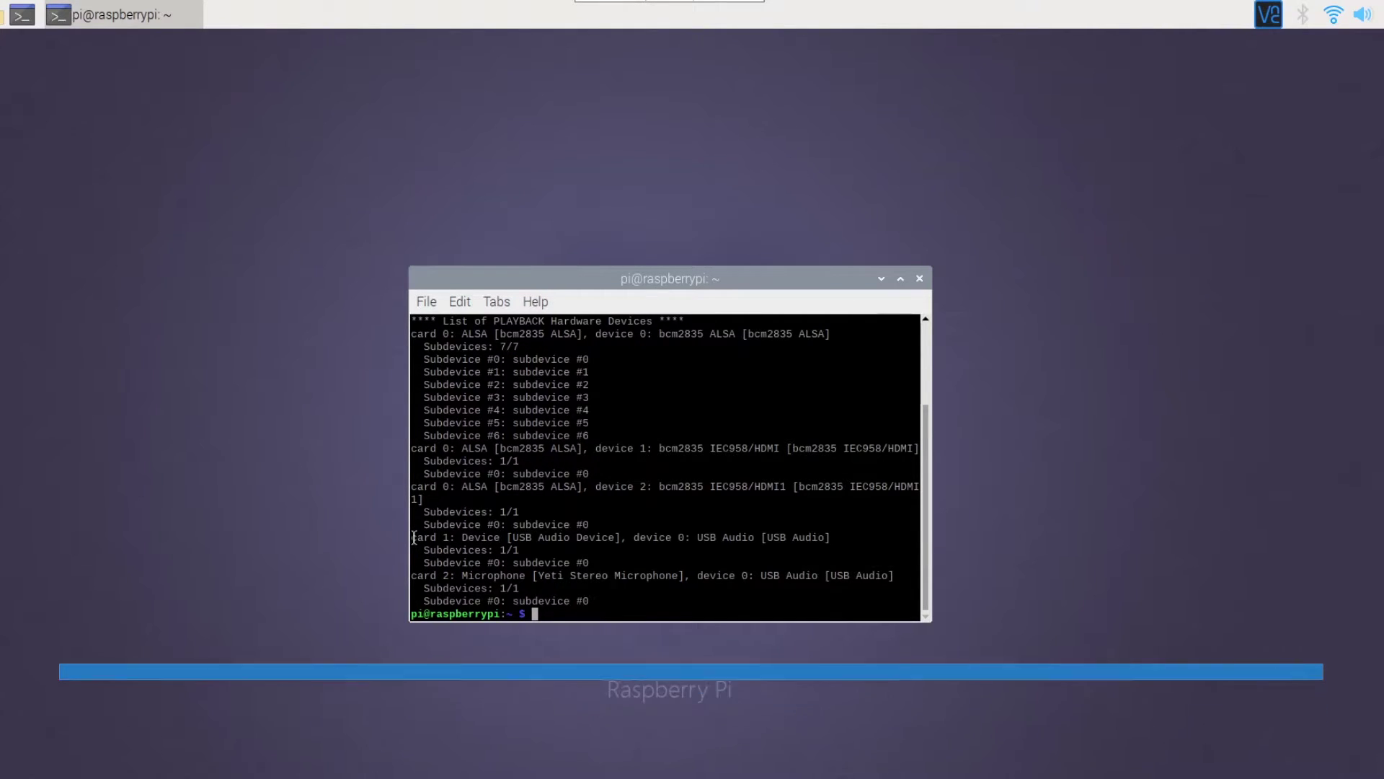
- Mark the card 1 USB Audio Device line, then enter sudo nano /home/pi/.asoundrc
left_click_drag(414, 540, 664, 539)
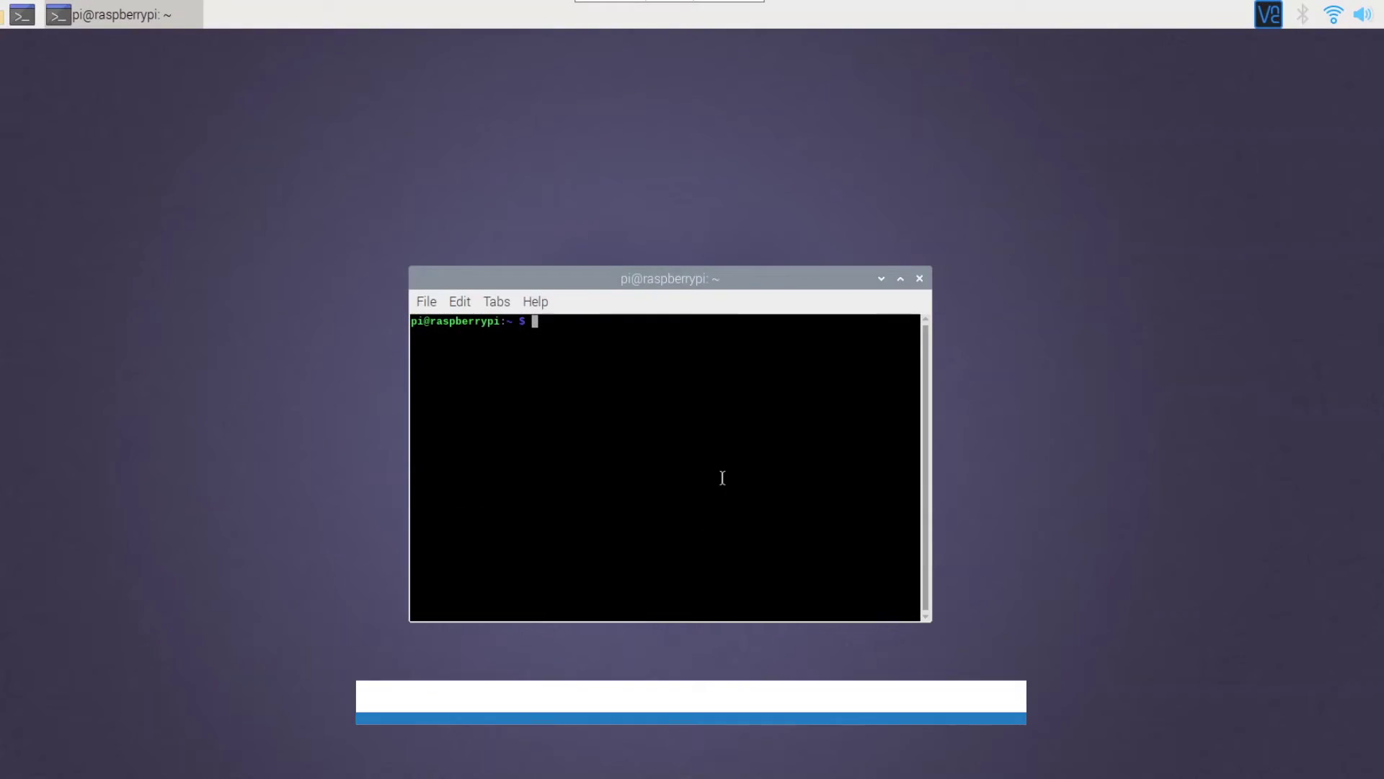
type("sudo nano")
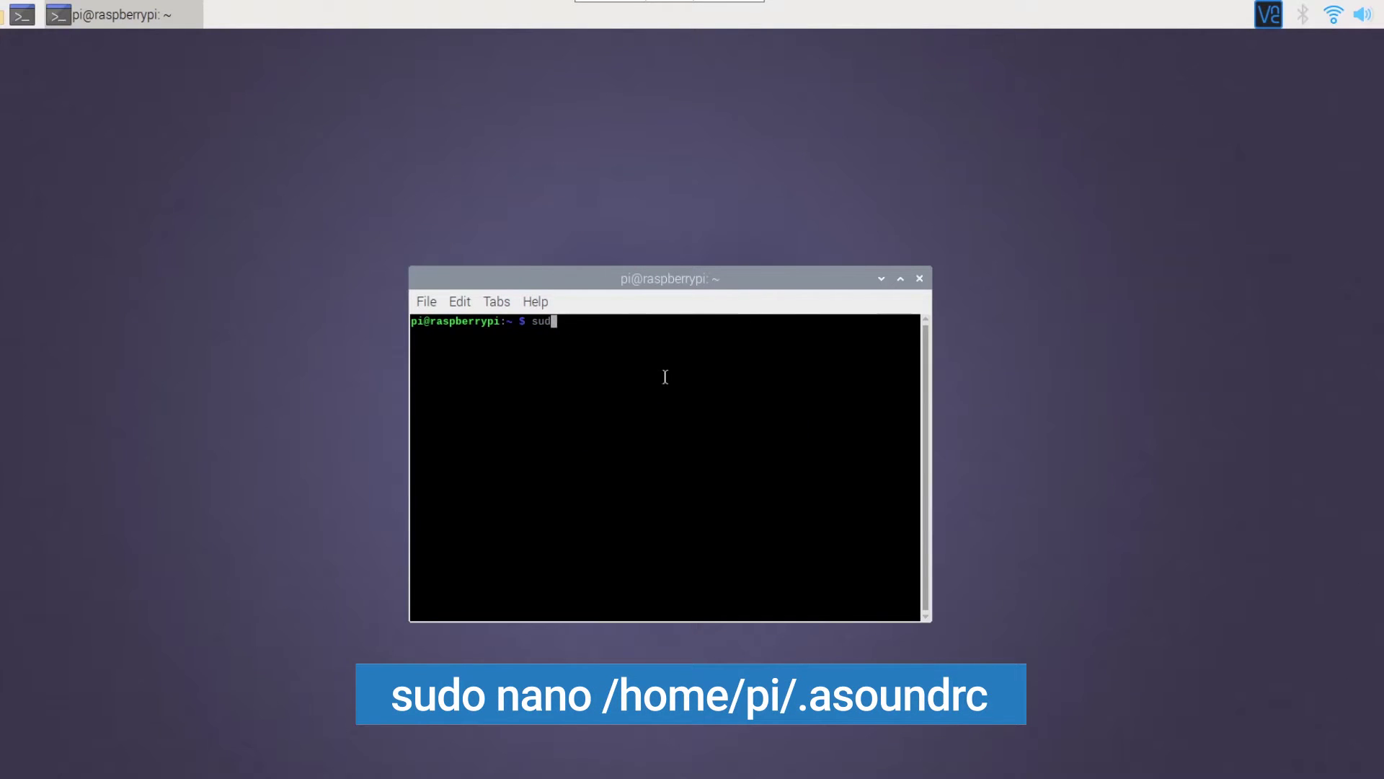
type("do nano")
type(" /home/pi/")
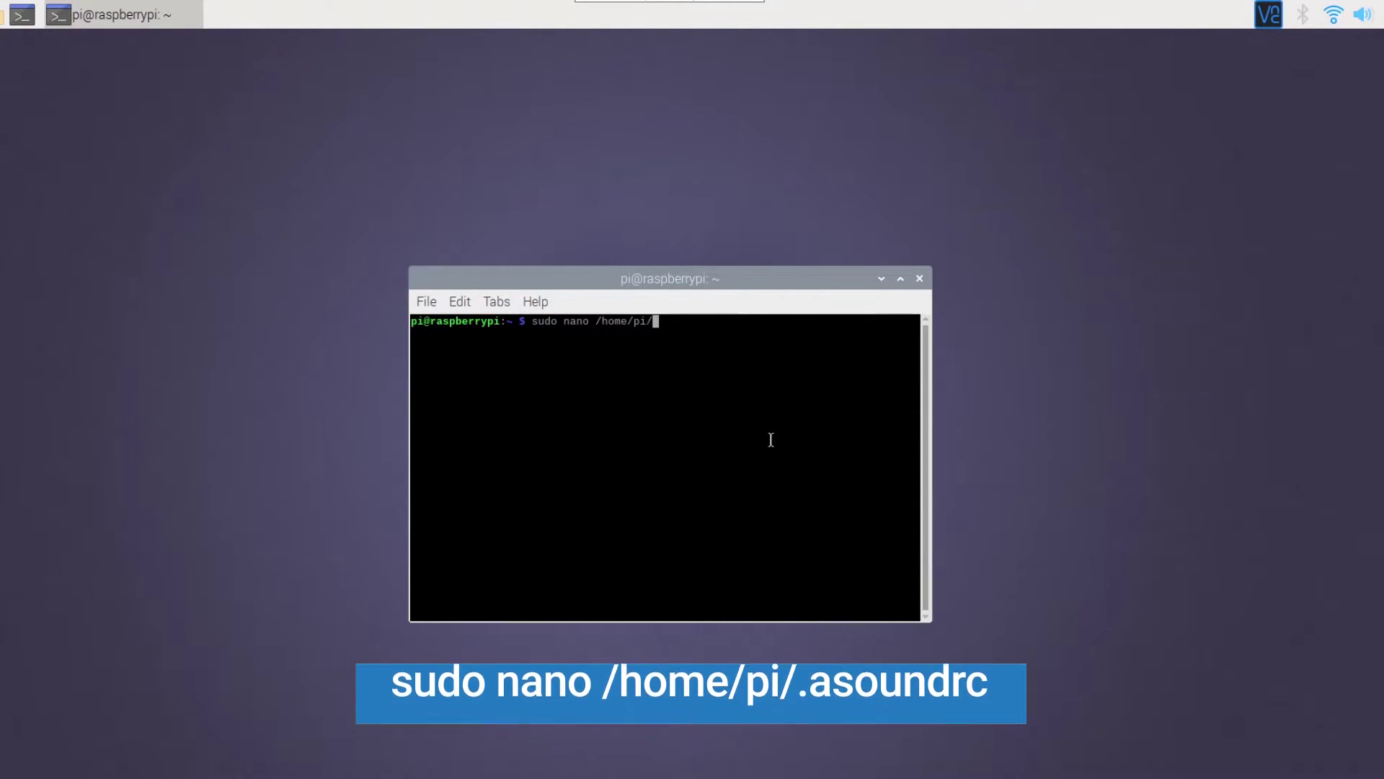
type(".asoundrc")
- Open .asoundrc in nano, delete its old text and paste the new ALSA config
key("Return")
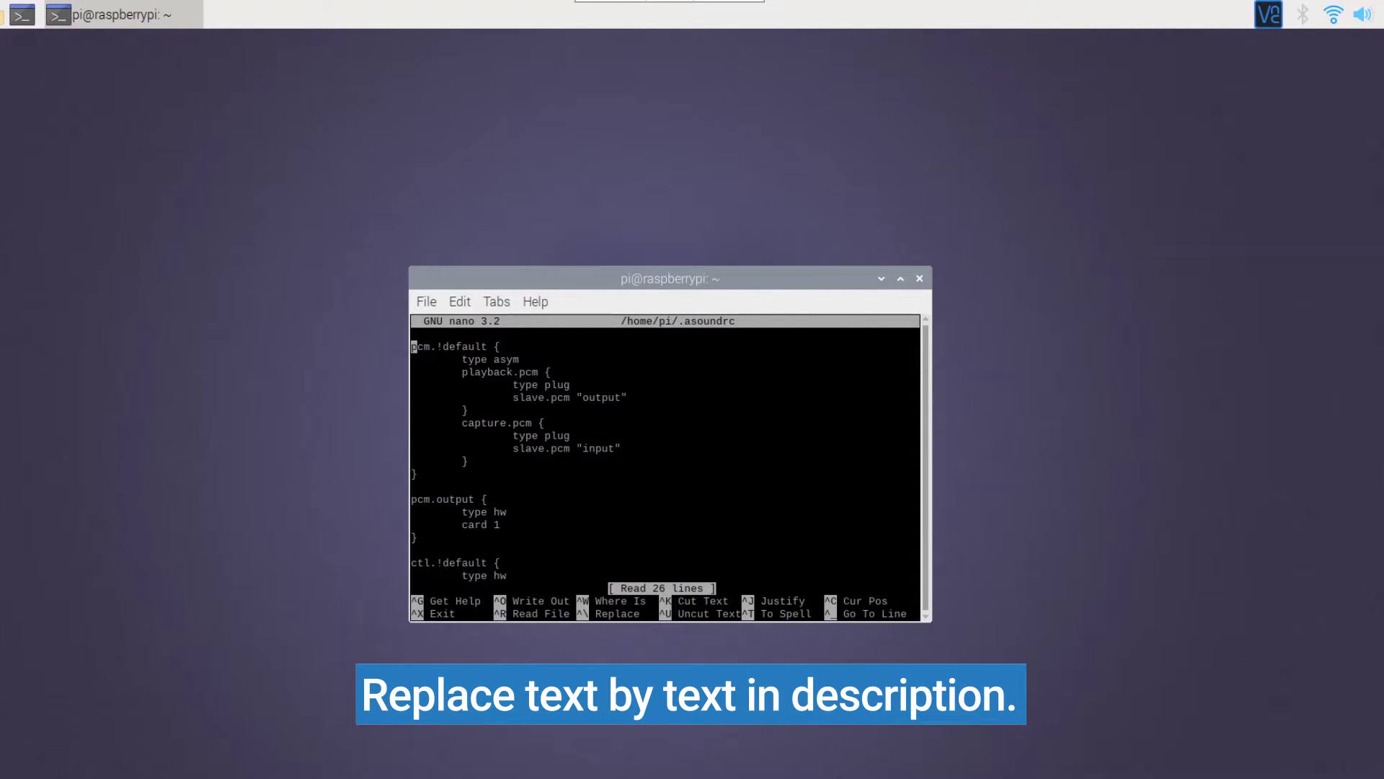
key("Down")
key("Down")
key("Down")
key("Down")
key("Down")
key("Down")
key("Down")
key("Down")
key("Down")
key("Down")
key("Down")
key("Down")
key("Down")
key("Down")
key("Down")
key("Down")
key("Down")
key("Down")
key("Down")
key("Down")
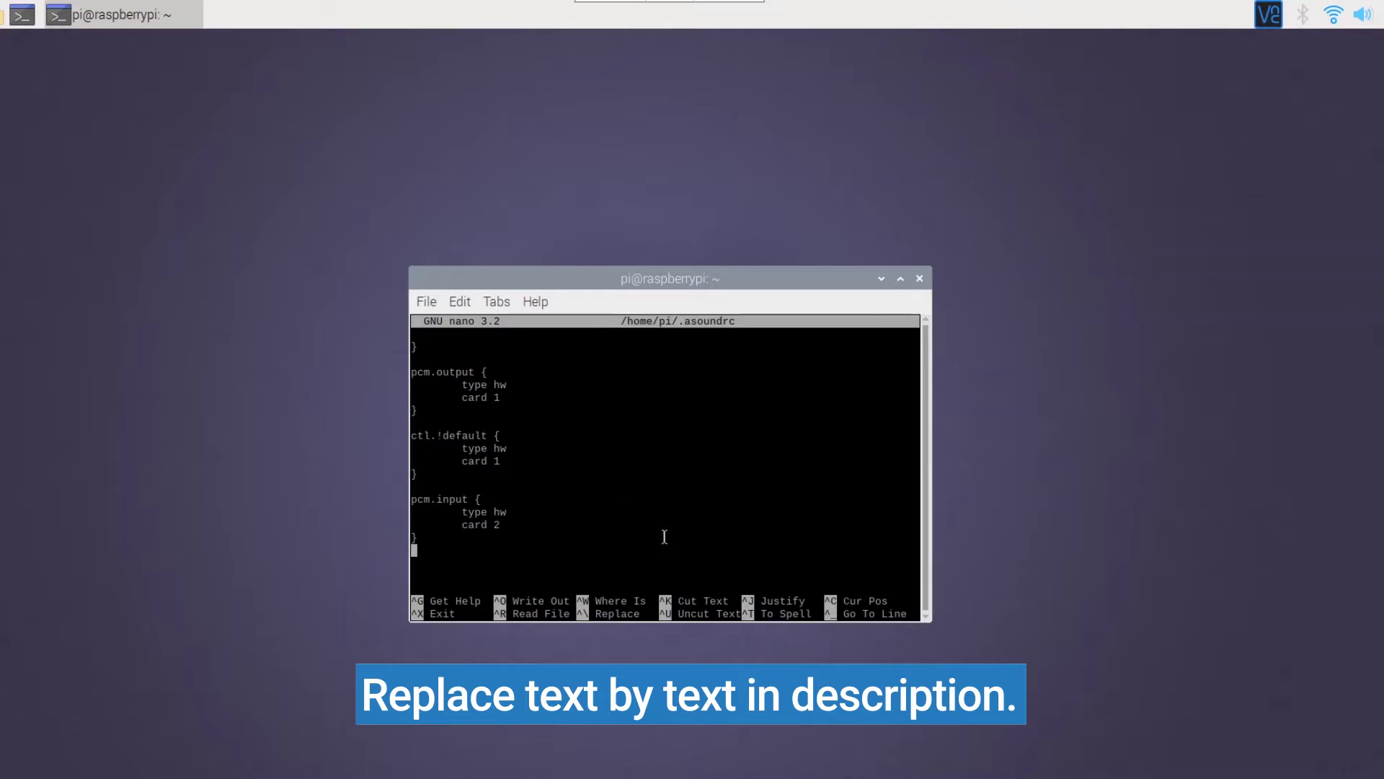
key("BackSpace")
key("BackSpace")
key("BackSpace")
key("BackSpace")
key("BackSpace")
key("BackSpace")
key("BackSpace")
key("BackSpace")
key("BackSpace")
key("BackSpace")
key("BackSpace")
key("BackSpace")
key("BackSpace")
key("BackSpace")
key("BackSpace")
key("BackSpace")
key("BackSpace")
key("BackSpace")
key("BackSpace")
key("BackSpace")
right_click(530, 401)
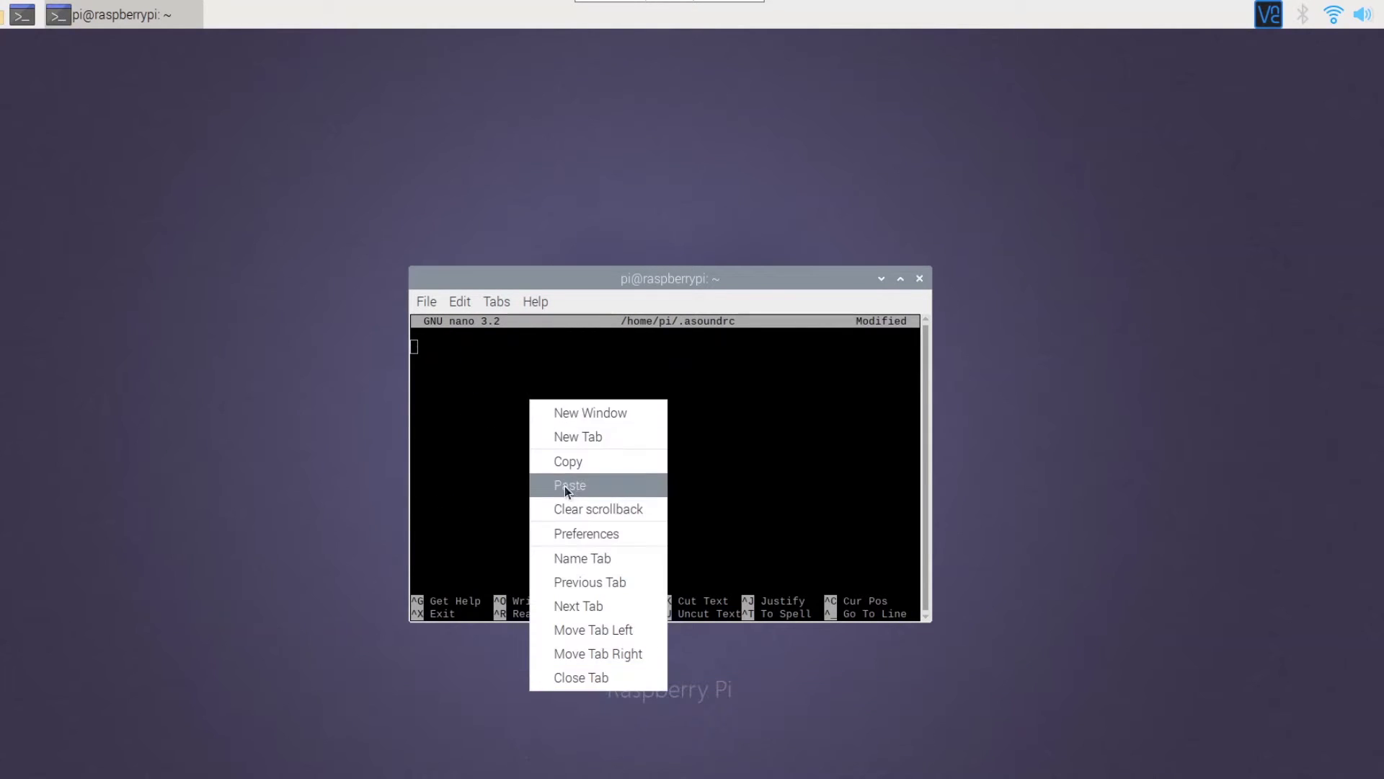
left_click(564, 486)
- Set the microphone to hw:2,0 and the speaker to hw:1,0 in the config
key("Up")
key("Up")
key("Up")
key("Up")
key("Up")
key("Up")
key("Up")
key("Up")
key("Up")
key("Right")
key("Right")
key("Right")
key("Right")
key("Right")
key("Right")
key("Right")
key("Right")
key("Right")
key("Right")
key("Right")
key("Right")
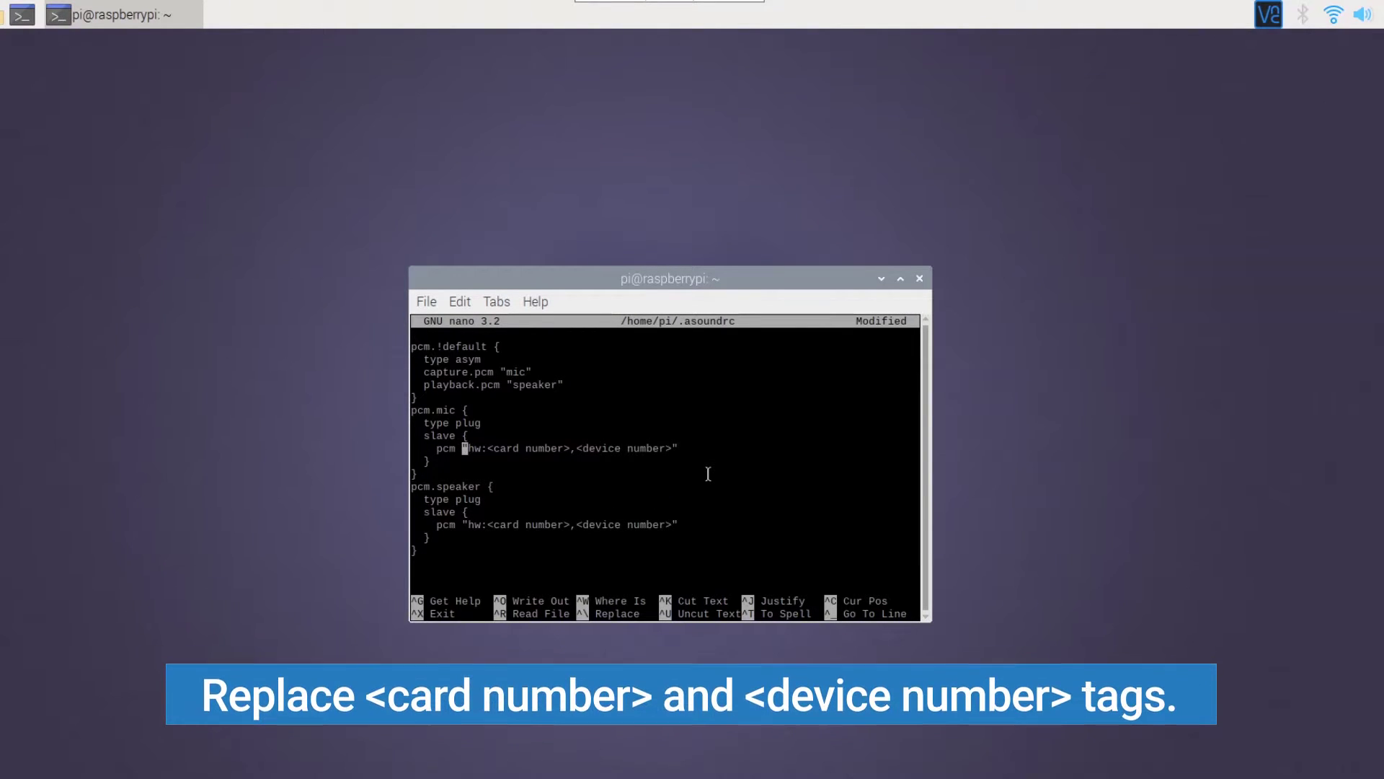
key("Delete")
key("Delete")
key("Delete")
key("Delete")
key("Delete")
key("Delete")
key("Delete")
key("Delete")
key("Delete")
key("Delete")
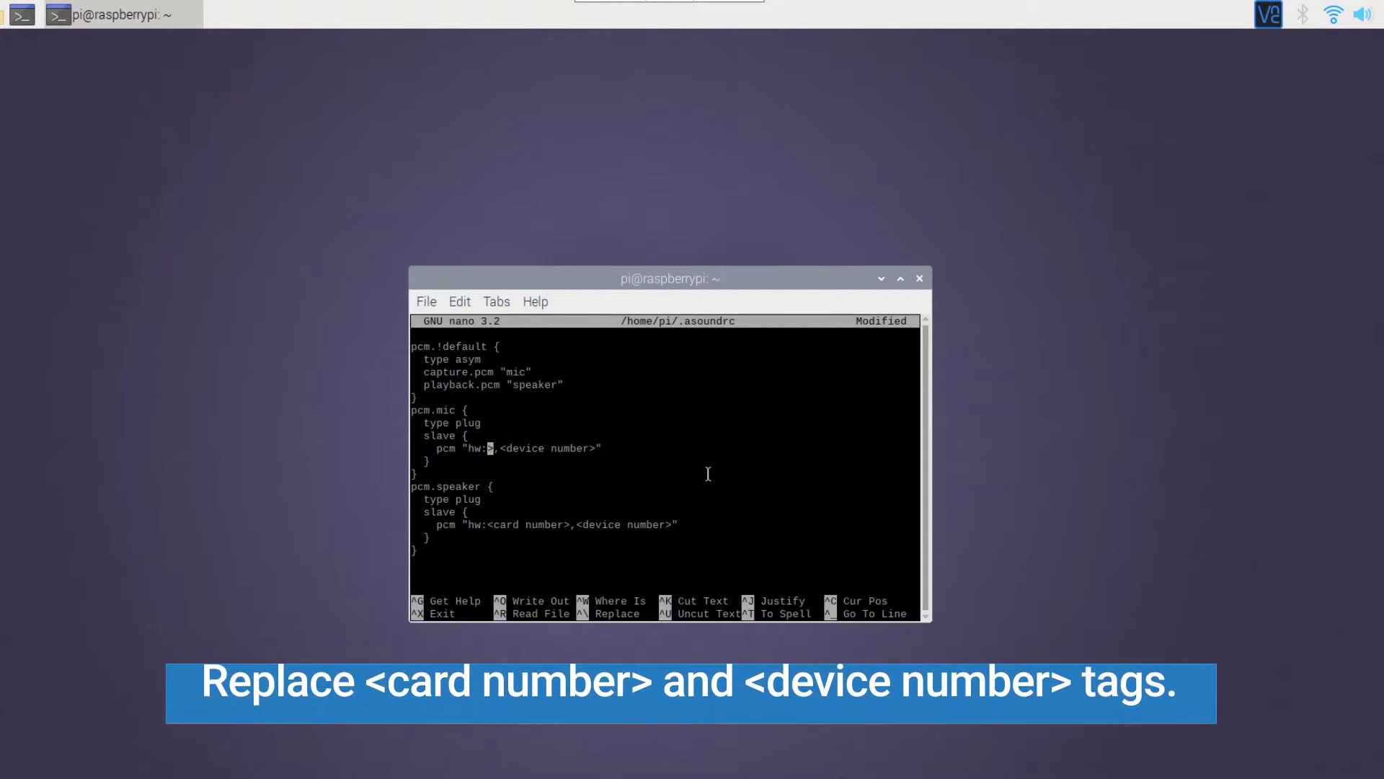
key("Delete")
key("Delete")
key("Delete")
key("Delete")
key("Delete")
key("Delete")
key("Delete")
type("2,")
key("Delete")
key("Delete")
key("Delete")
key("Delete")
key("Delete")
key("Delete")
key("Delete")
key("Delete")
key("Delete")
key("Delete")
key("Delete")
key("Delete")
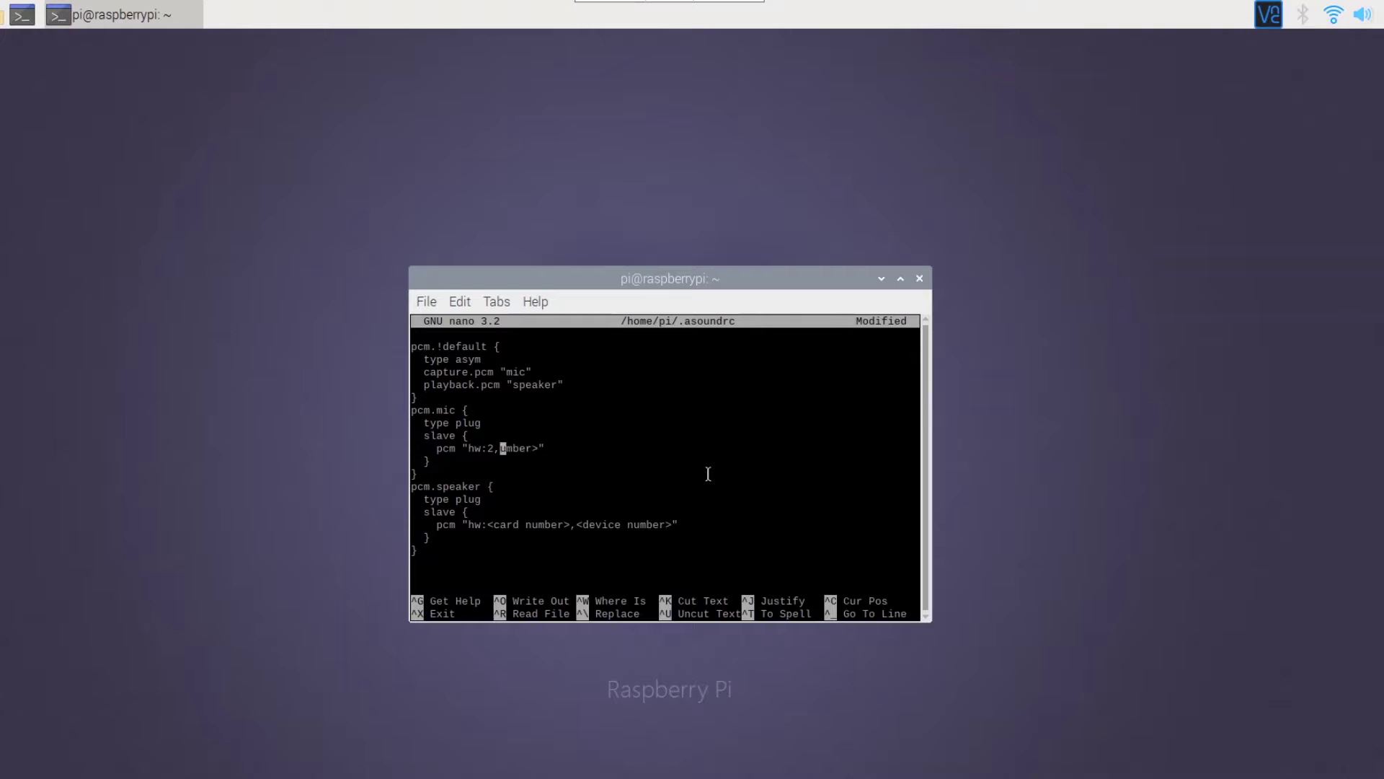
key("Delete")
key("Delete")
key("Delete")
key("Delete")
key("Delete")
key("Delete")
key("Delete")
key("Delete")
key("Delete")
key("Delete")
key("Delete")
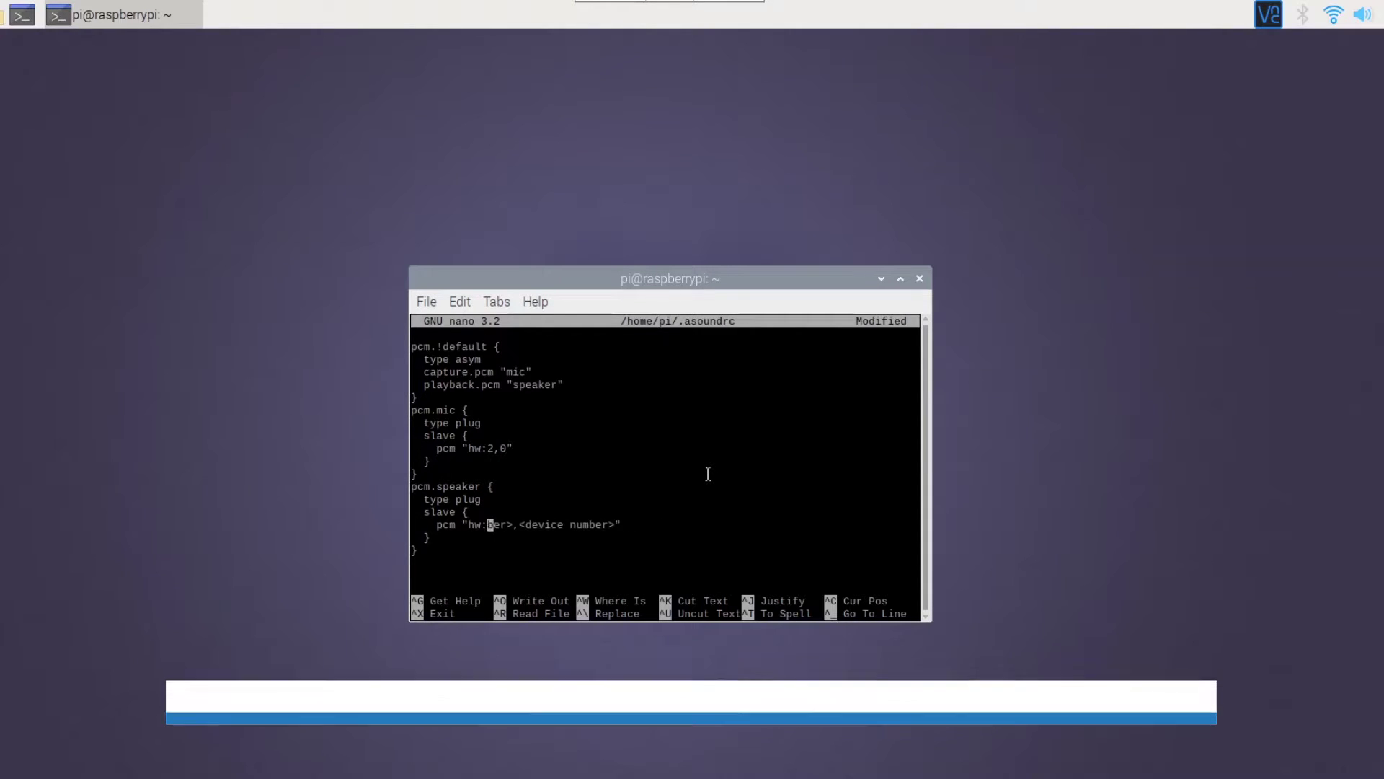
key("BackSpace")
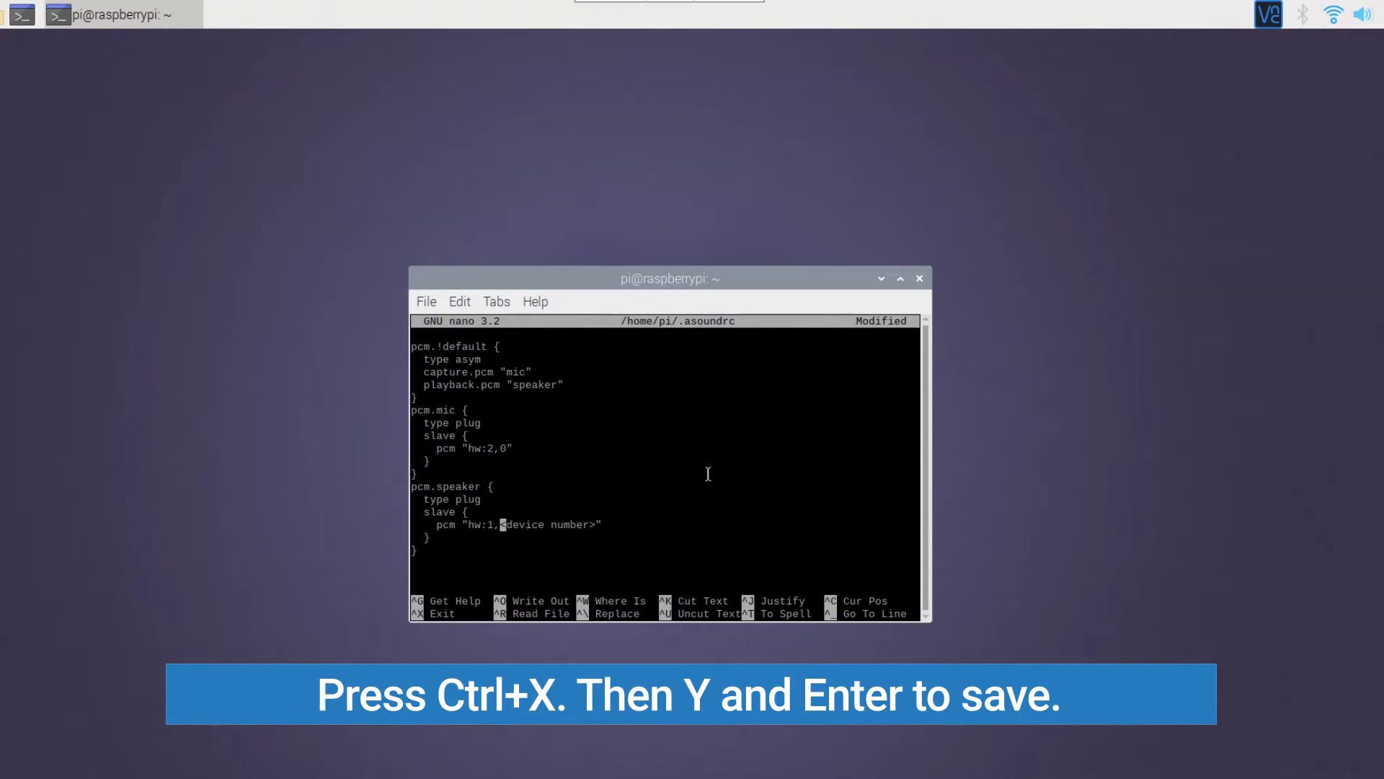
key("Delete")
key("Delete")
key("Delete")
key("Delete")
key("Delete")
key("Delete")
key("Delete")
key("Delete")
key("Delete")
- Save .asoundrc under its existing name and exit nano
key("ctrl+x")
key("y")
key("Return")
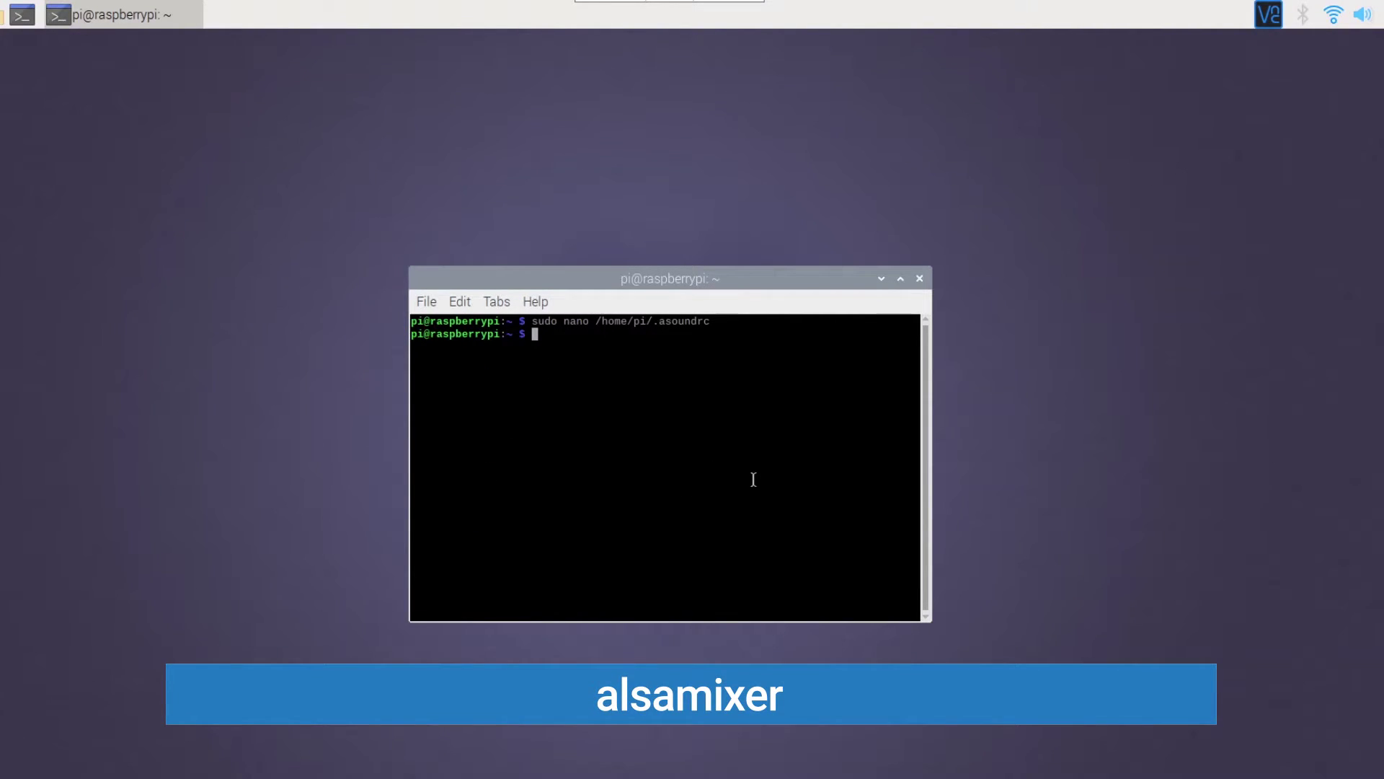
- Raise the bcm2835 PCM playback level from 52 to 76 in alsamixer, then exit to the shell
type("alsamixer")
key("Return")
key("Up")
key("Up")
key("Up")
key("Up")
key("Up")
key("Up")
key("Up")
key("Up")
key("Up")
key("Up")
key("Up")
key("Up")
key("Up")
key("Up")
key("Up")
key("Up")
key("Up")
key("Up")
key("Up")
key("Up")
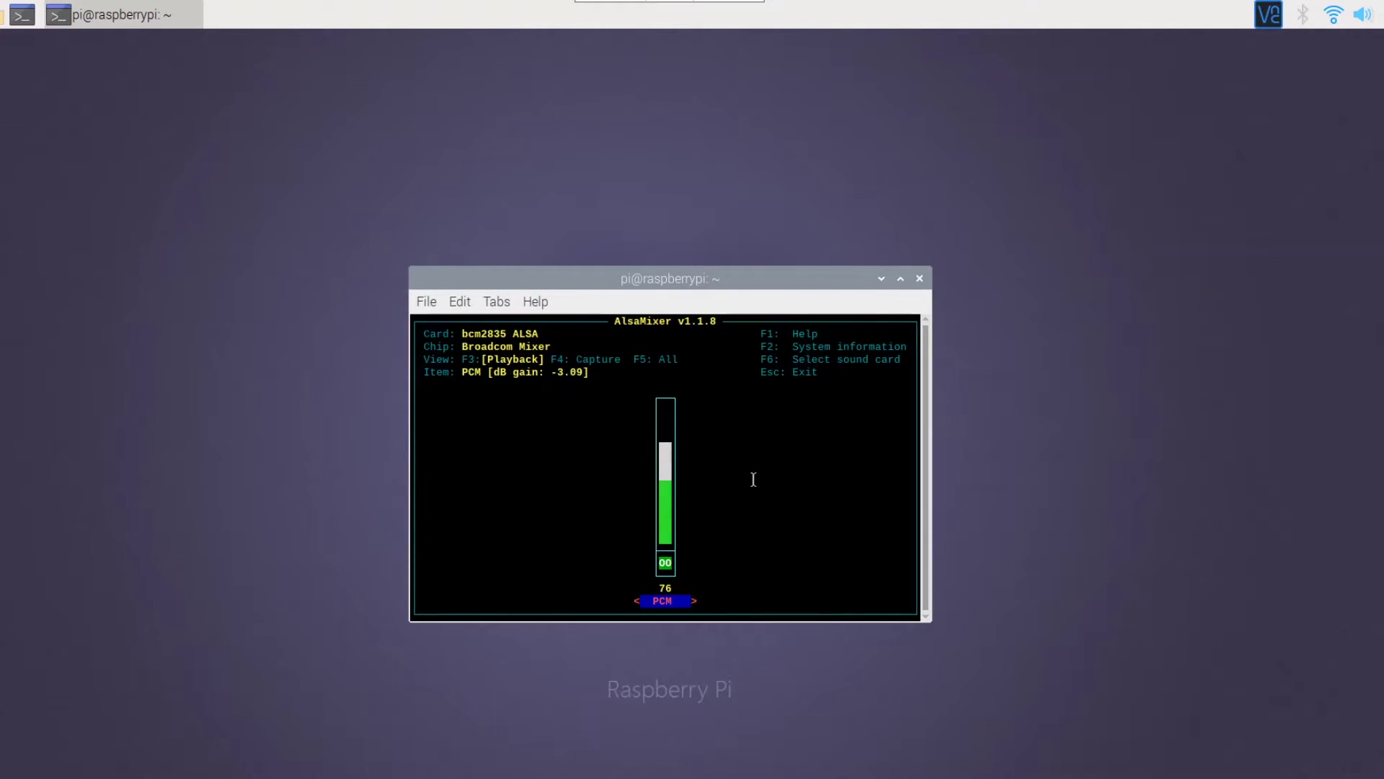
key("Escape")
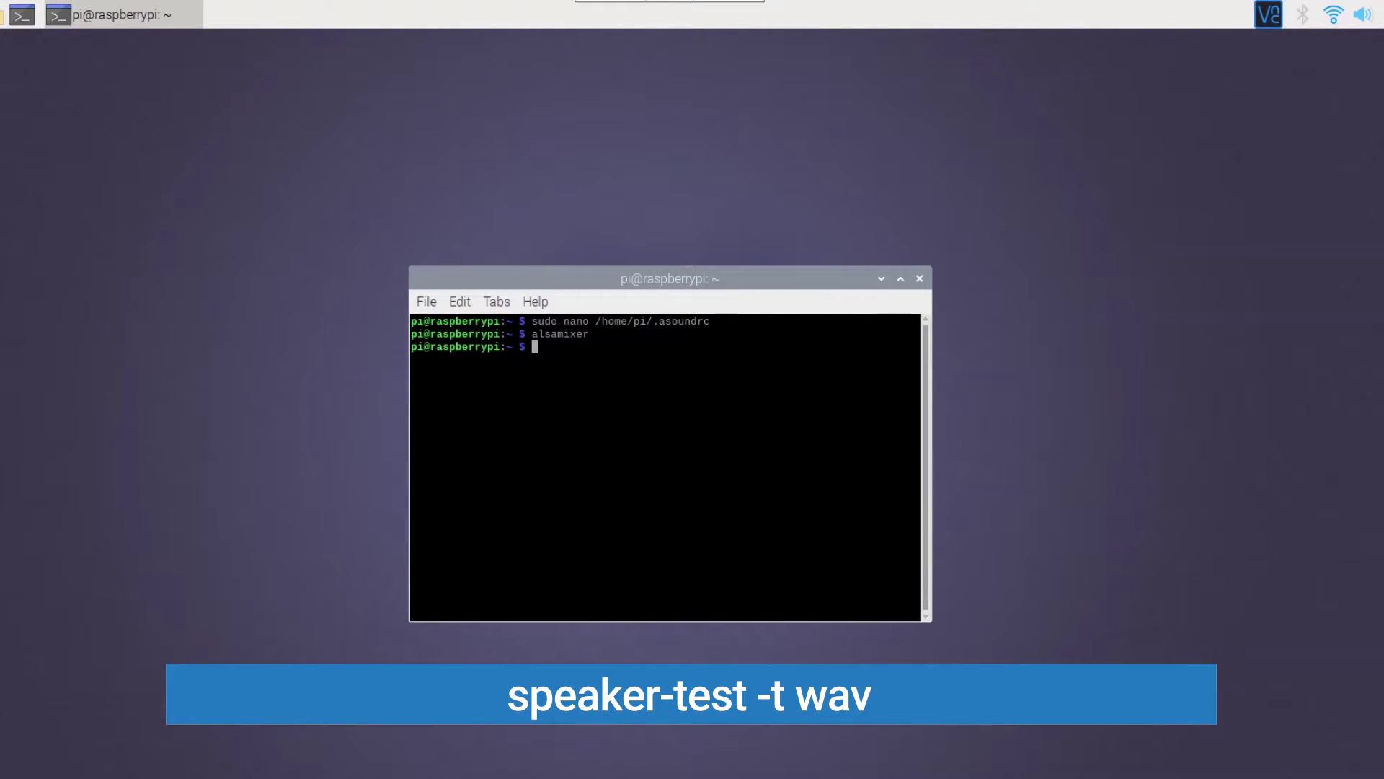
- Run 'speaker-test -t wav' to play the Front Left test, then interrupt it with Ctrl+C
type("speaker-test -t")
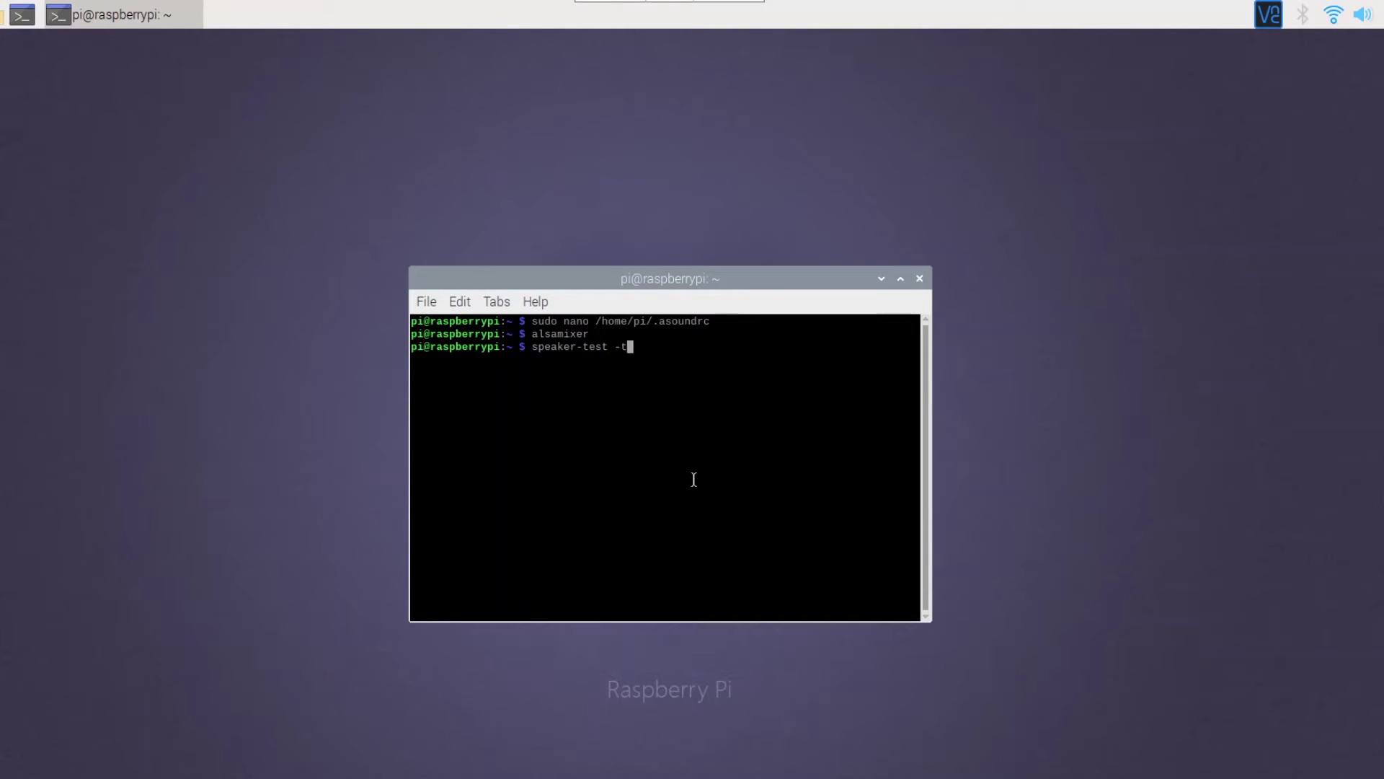
type(" wav")
key("Return")
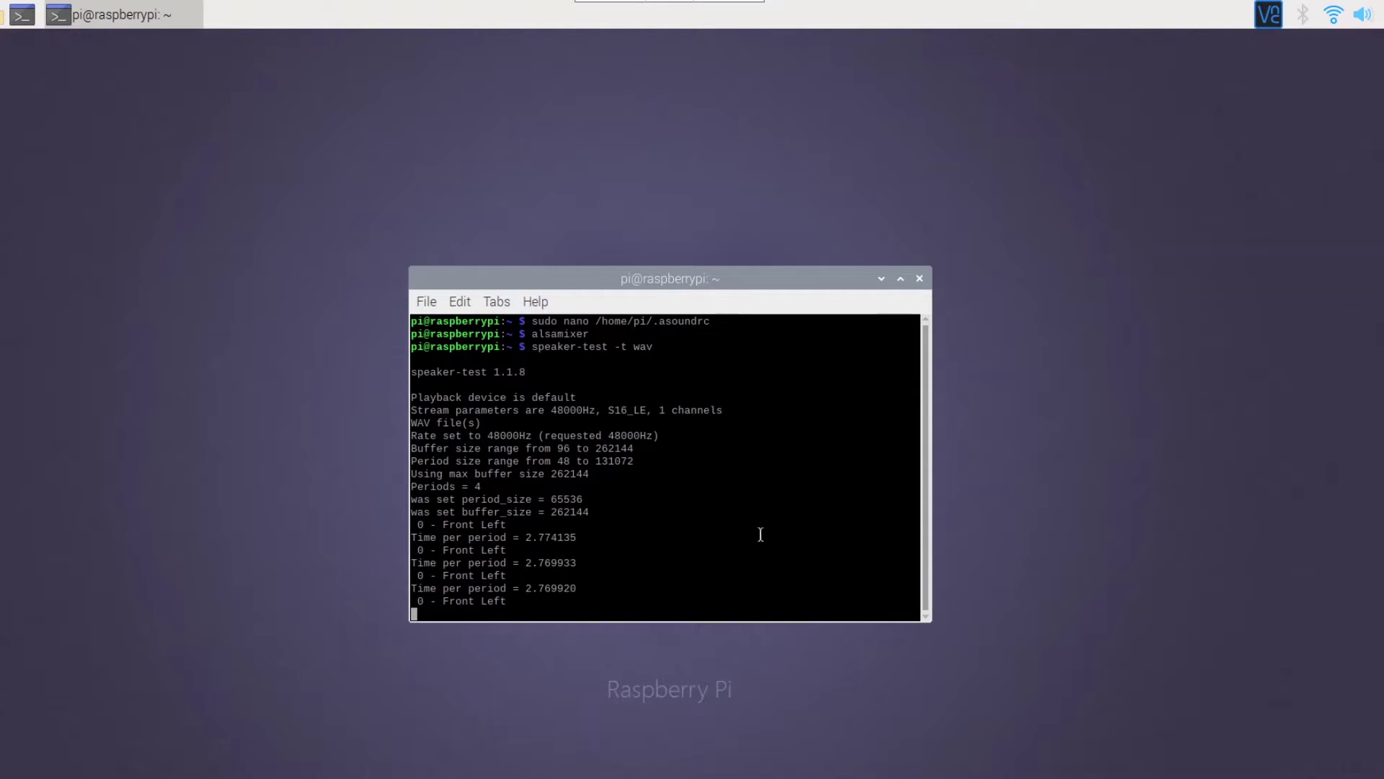
key("Escape")
key("Return")
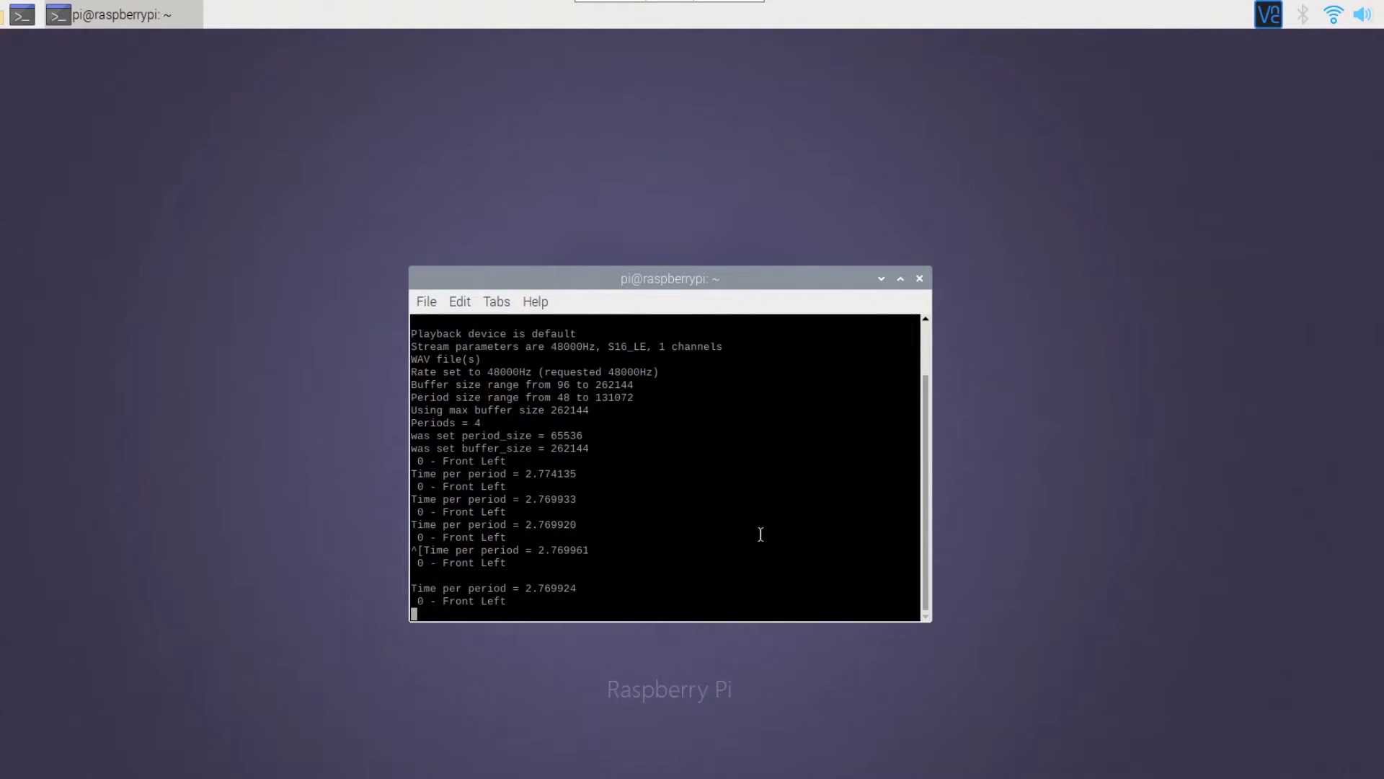
key("ctrl+c")
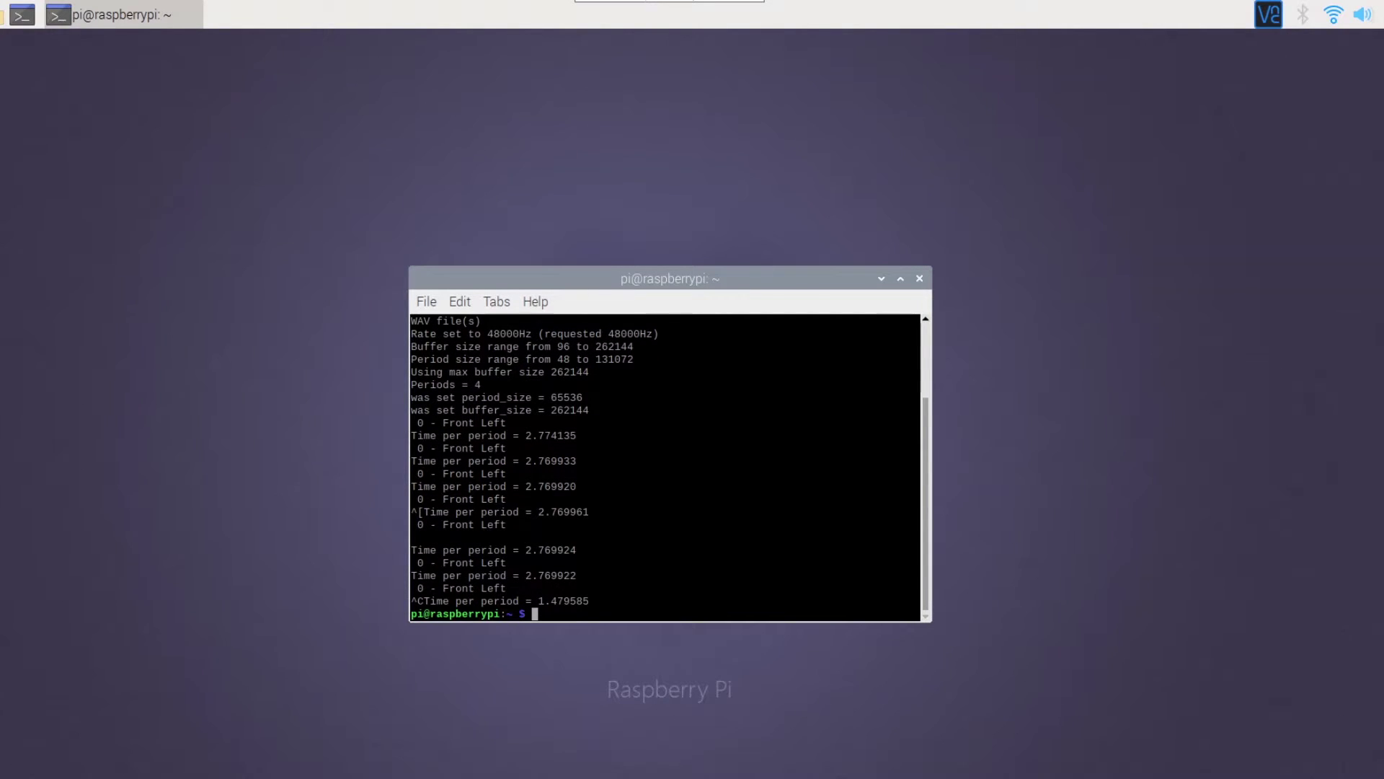
- Record 5 seconds of S16_LE 16000 Hz audio to out.raw with arecord, then play it back with aplay
type("arecord --format=S16_LE ")
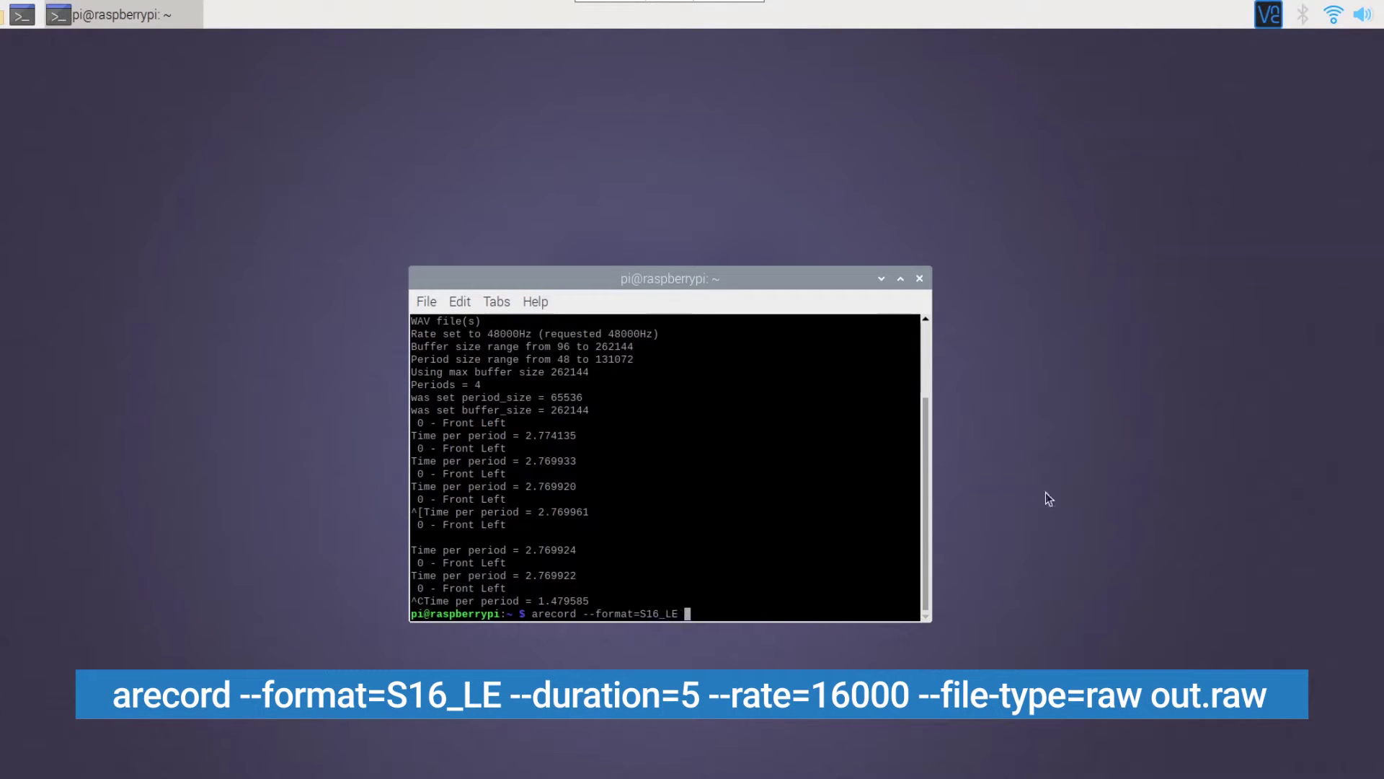
type("--duration=5 --rate=16000 --file-type=raw out.raw")
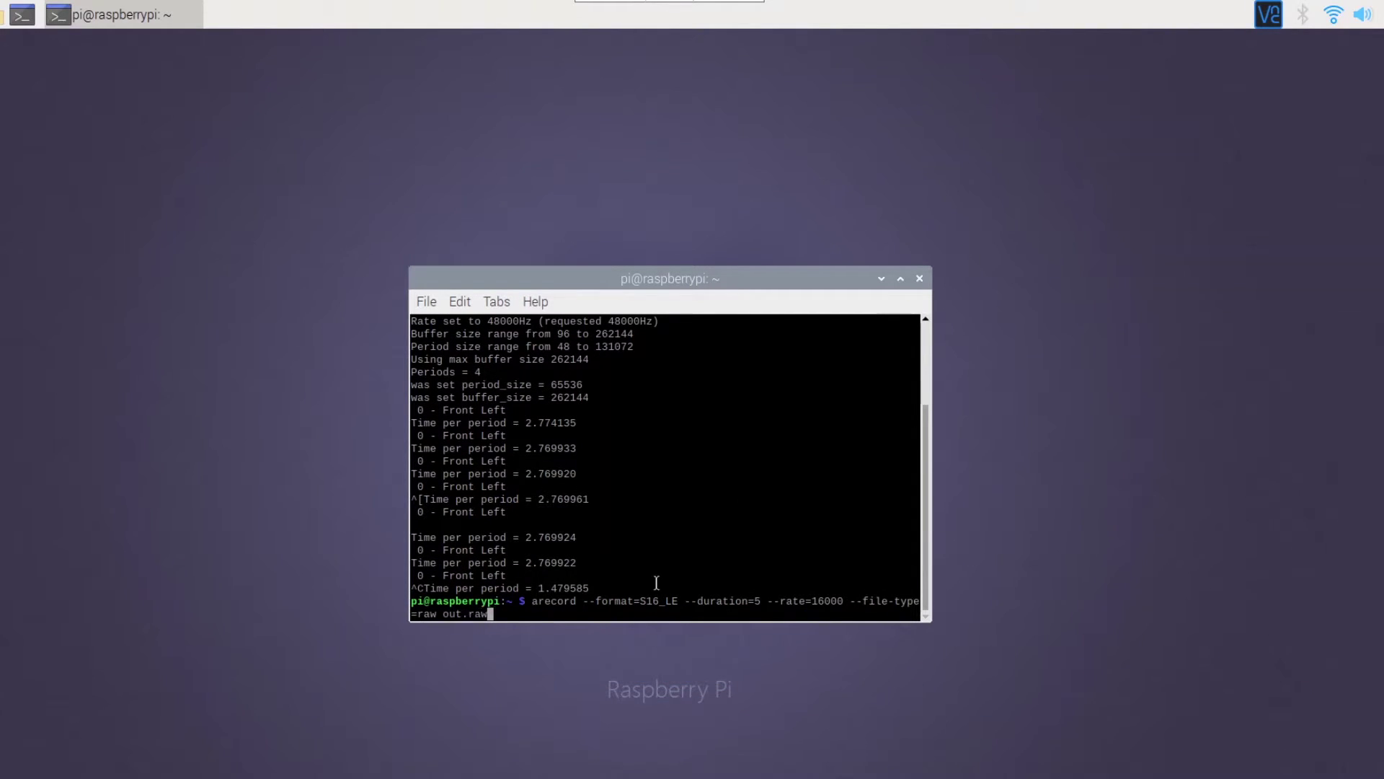
key("Return")
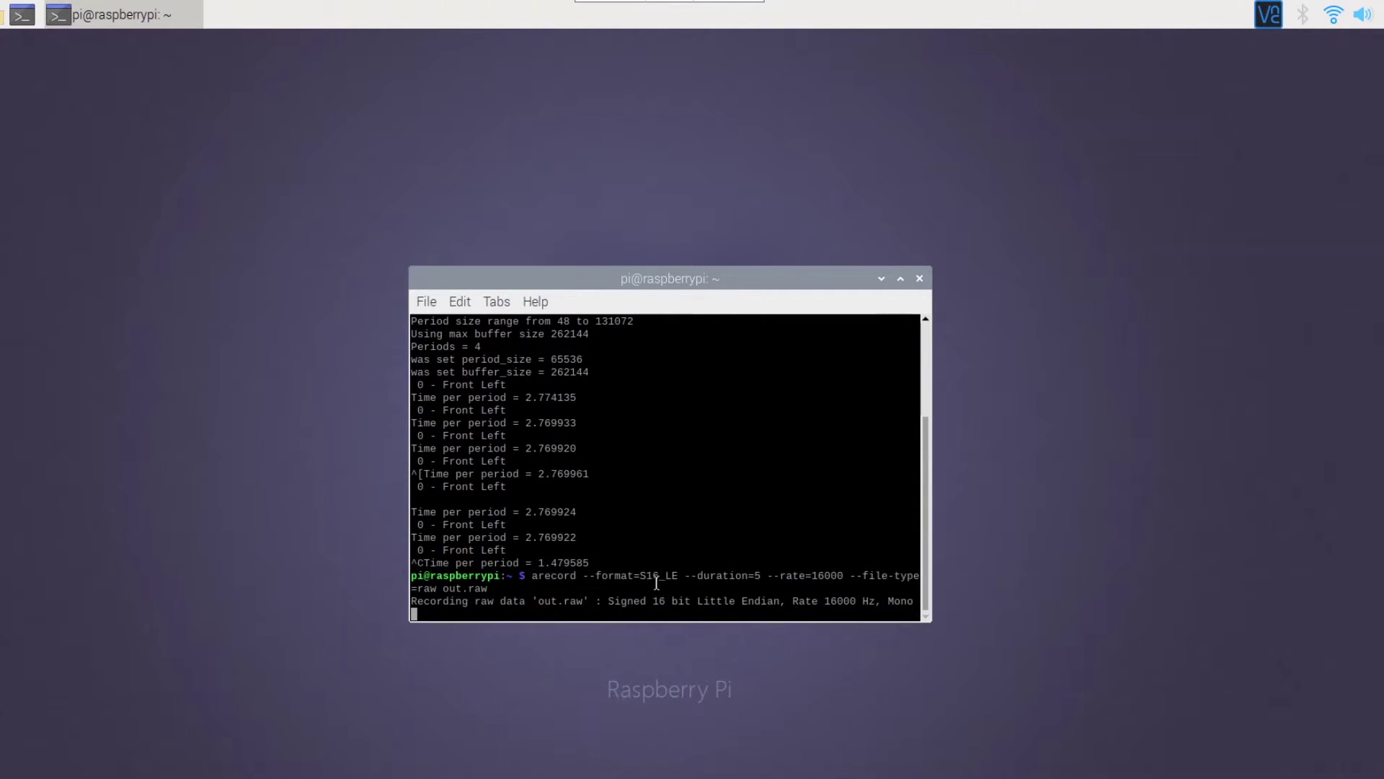
type("aplay ")
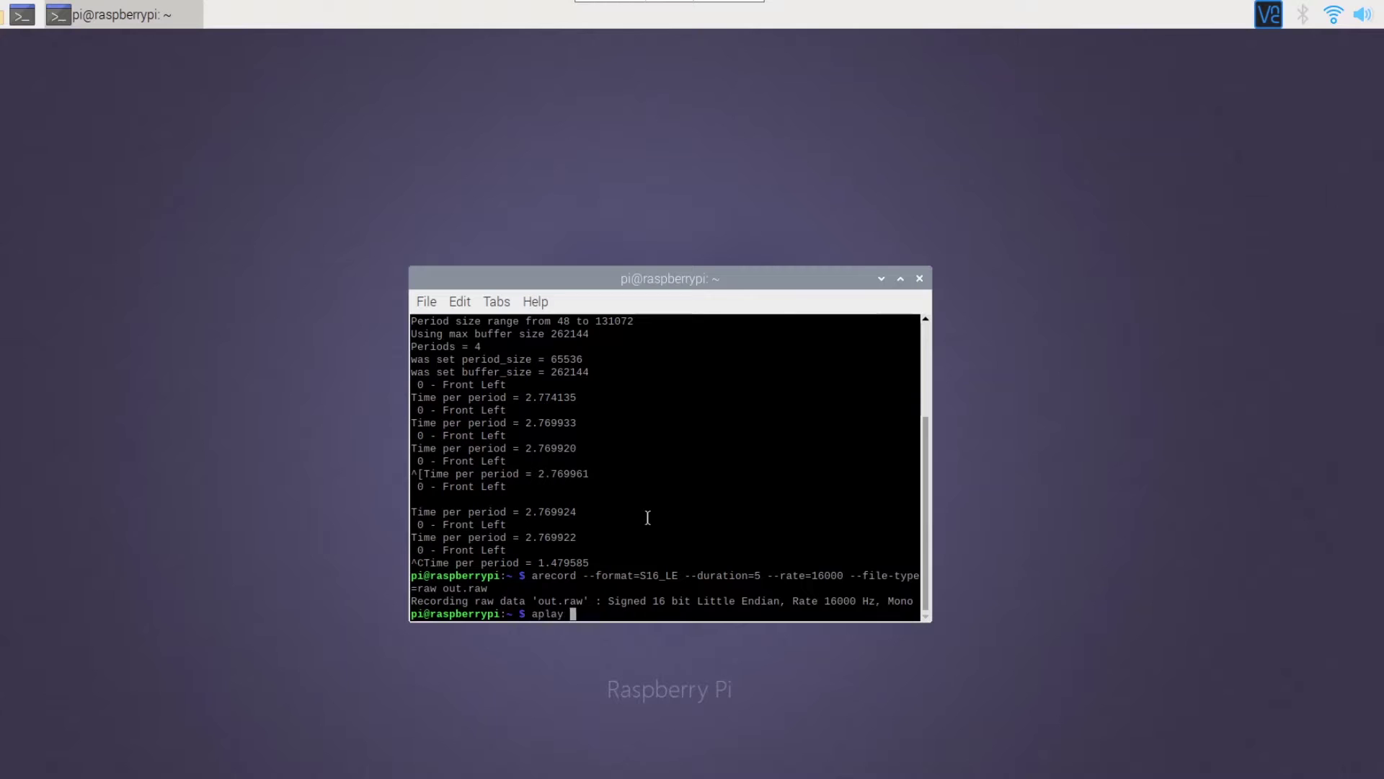
type("--format=S16_LE --rate=16000 out.raw")
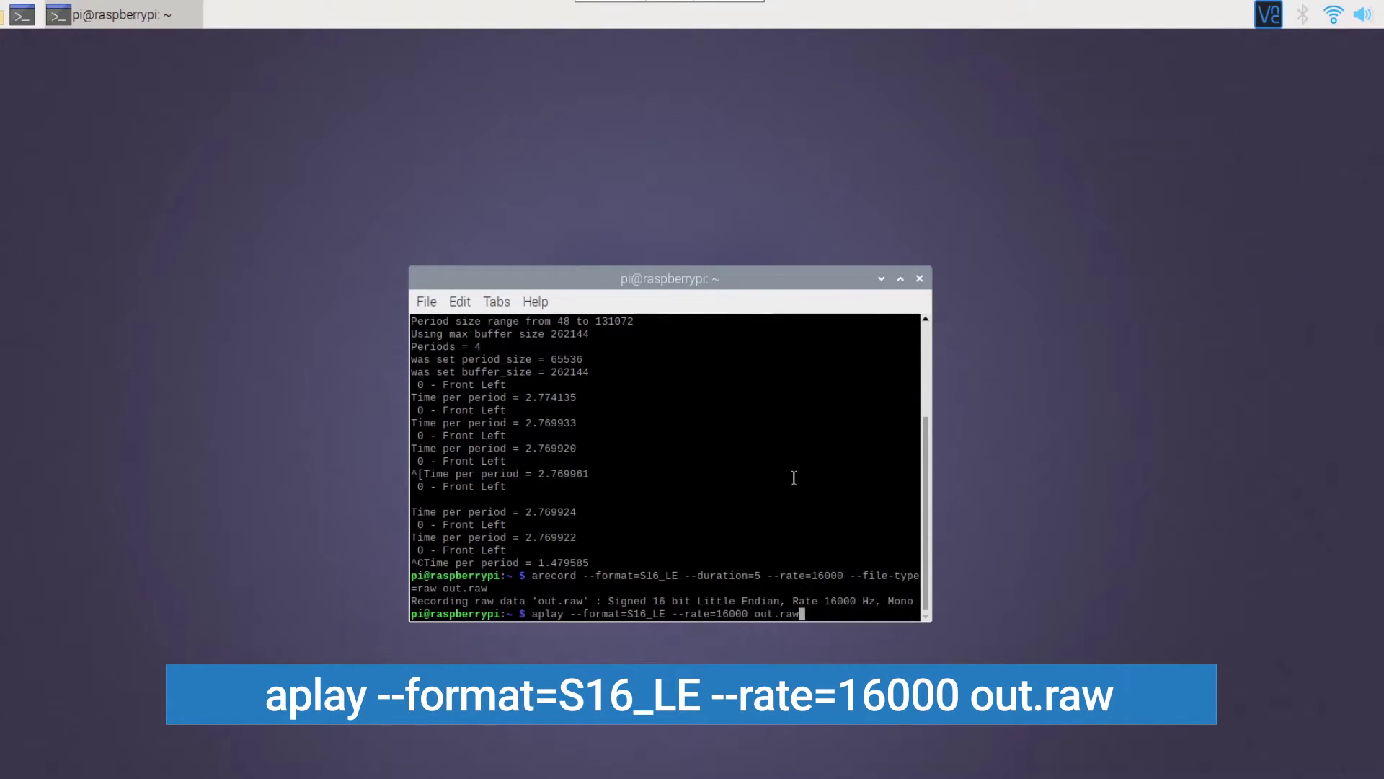
key("Return")
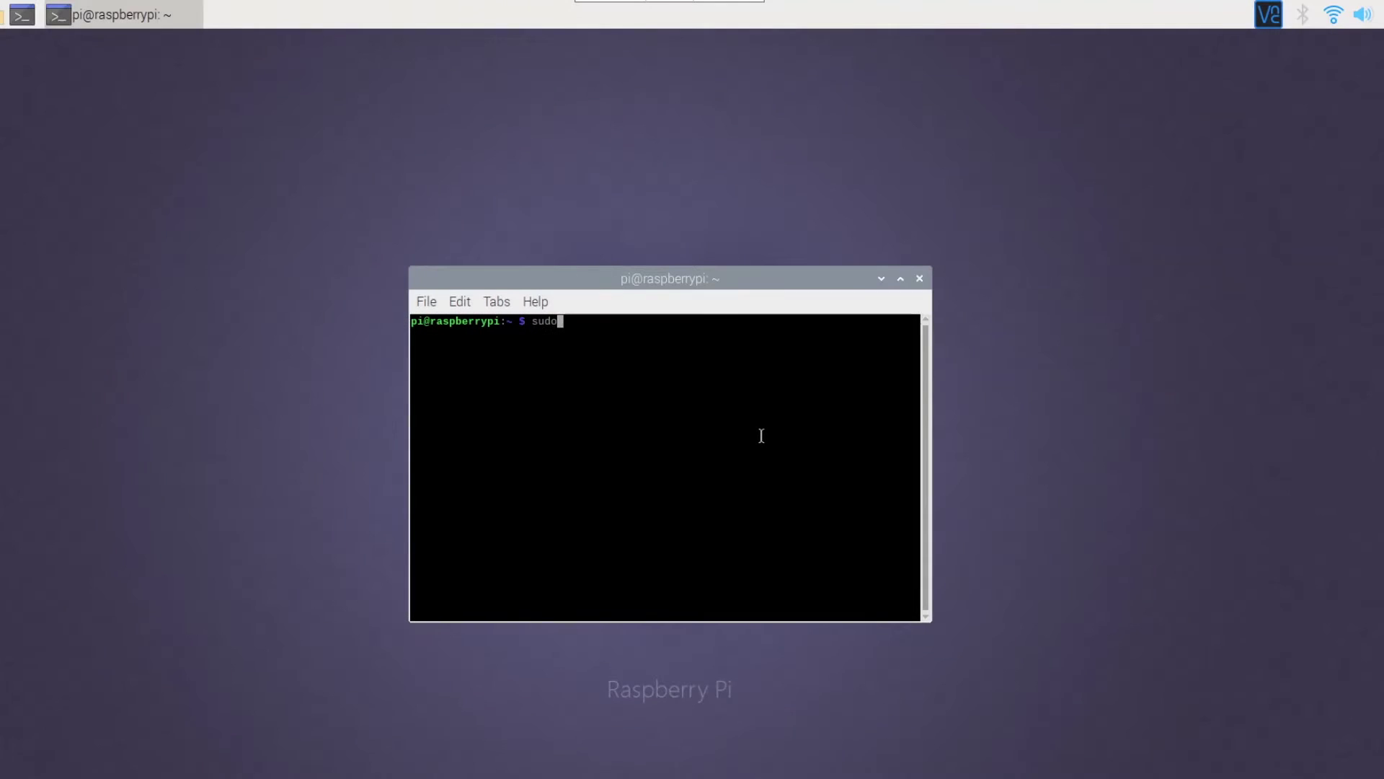
- Update package lists, attempt an upgrade that fails on broken vlc packages, and install python3-dev and python3-venv
type("apt-get up")
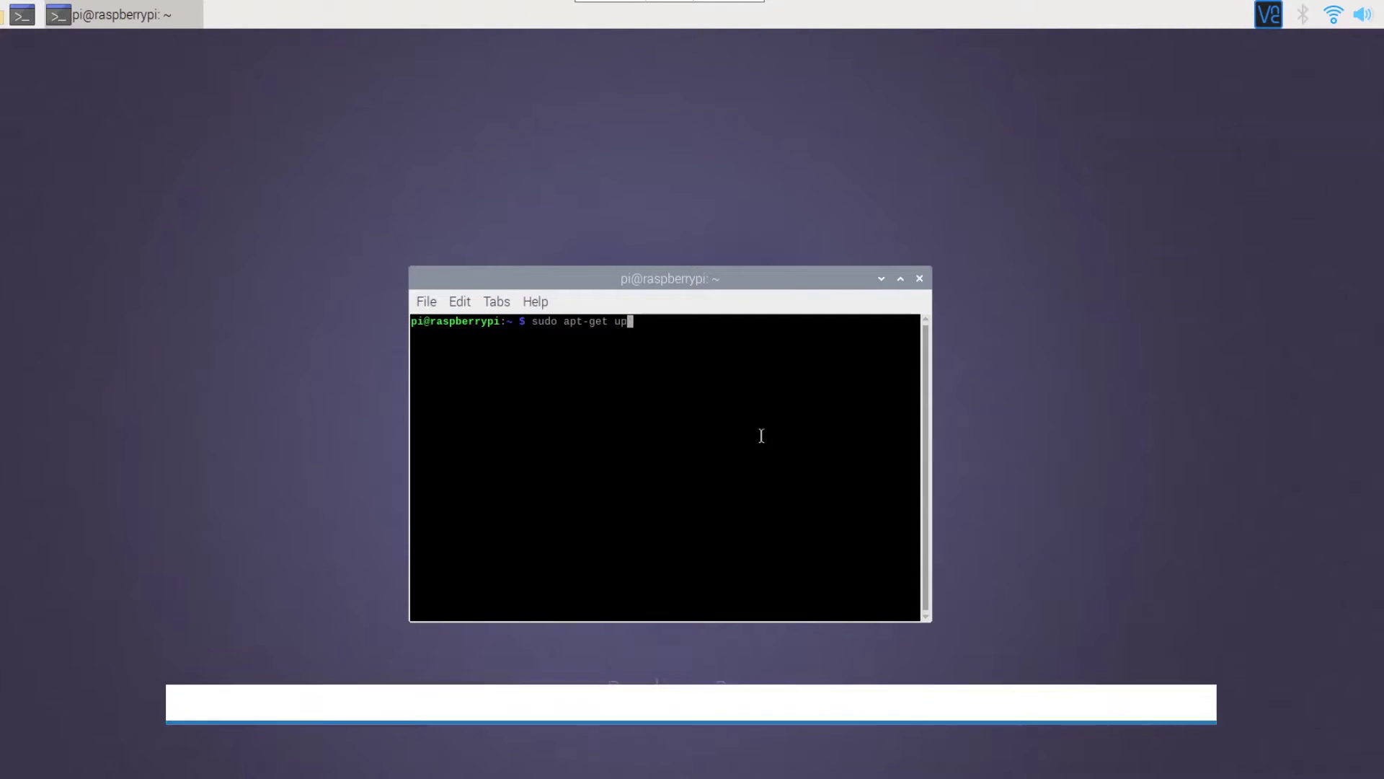
type("date")
key("Return")
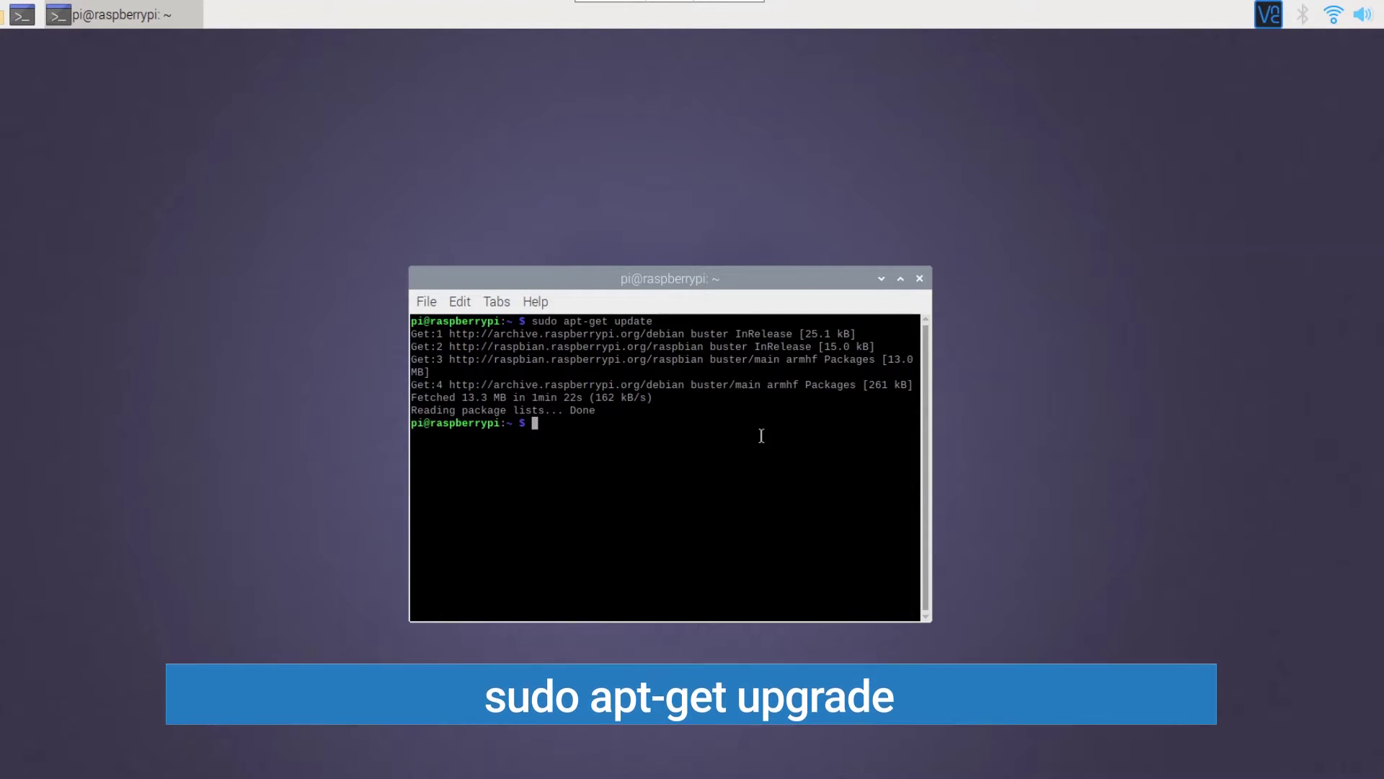
type("sudo apt-get upgrade")
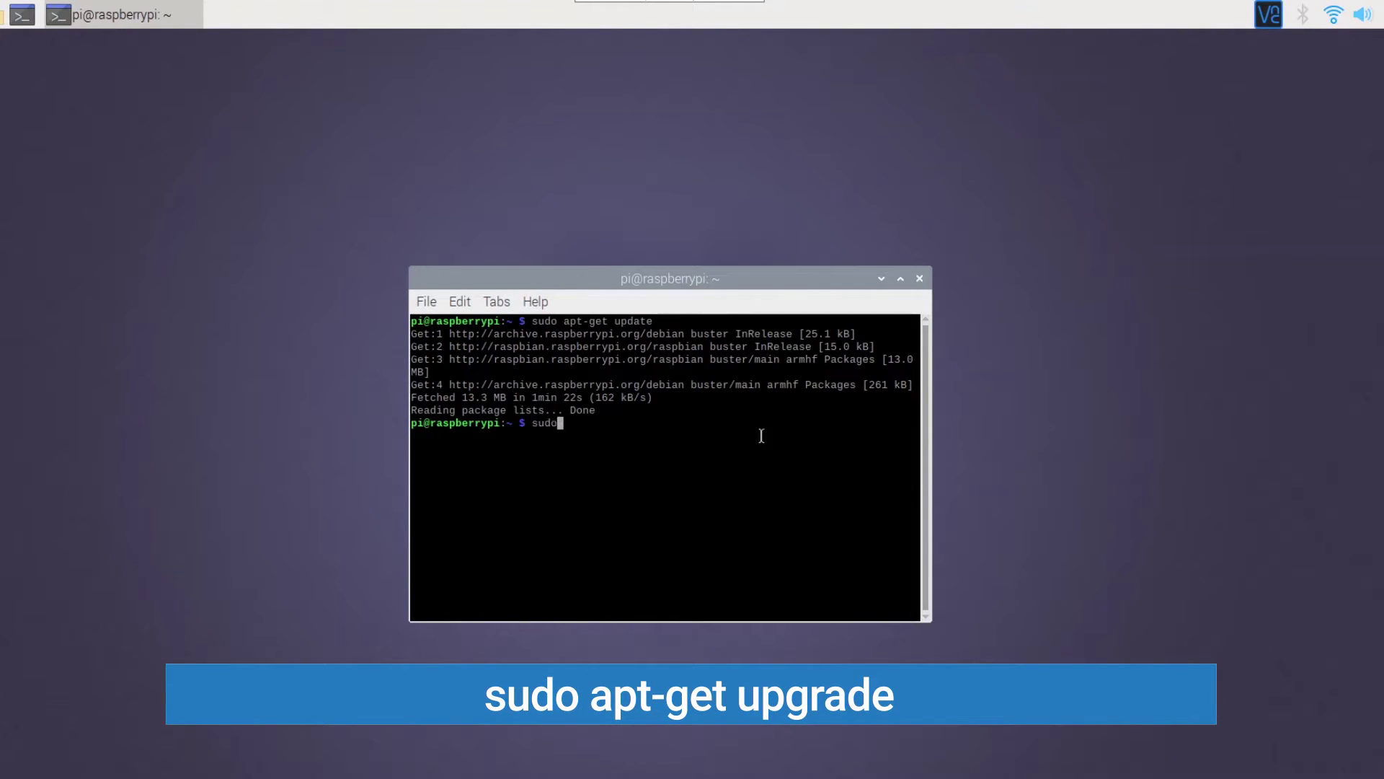
key("Return")
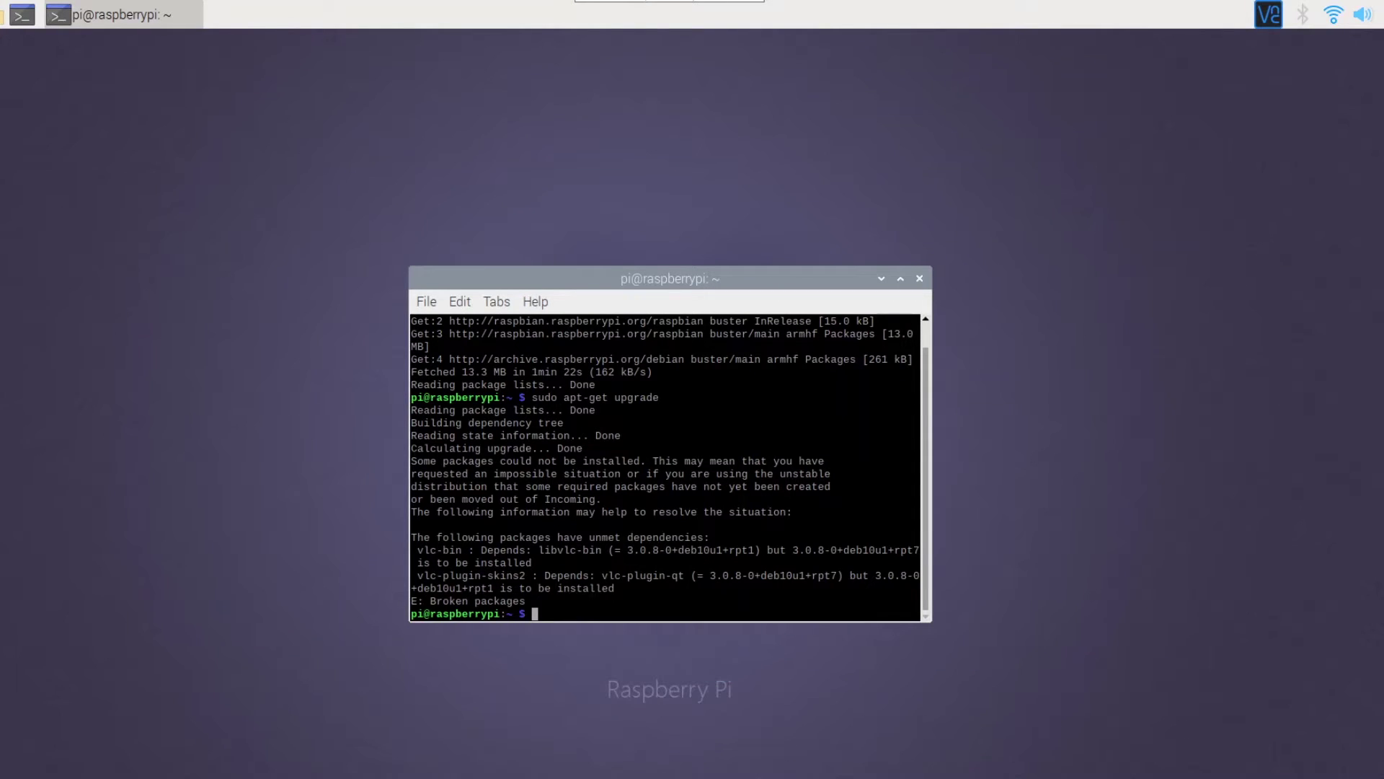
type("sudo apt-get install python")
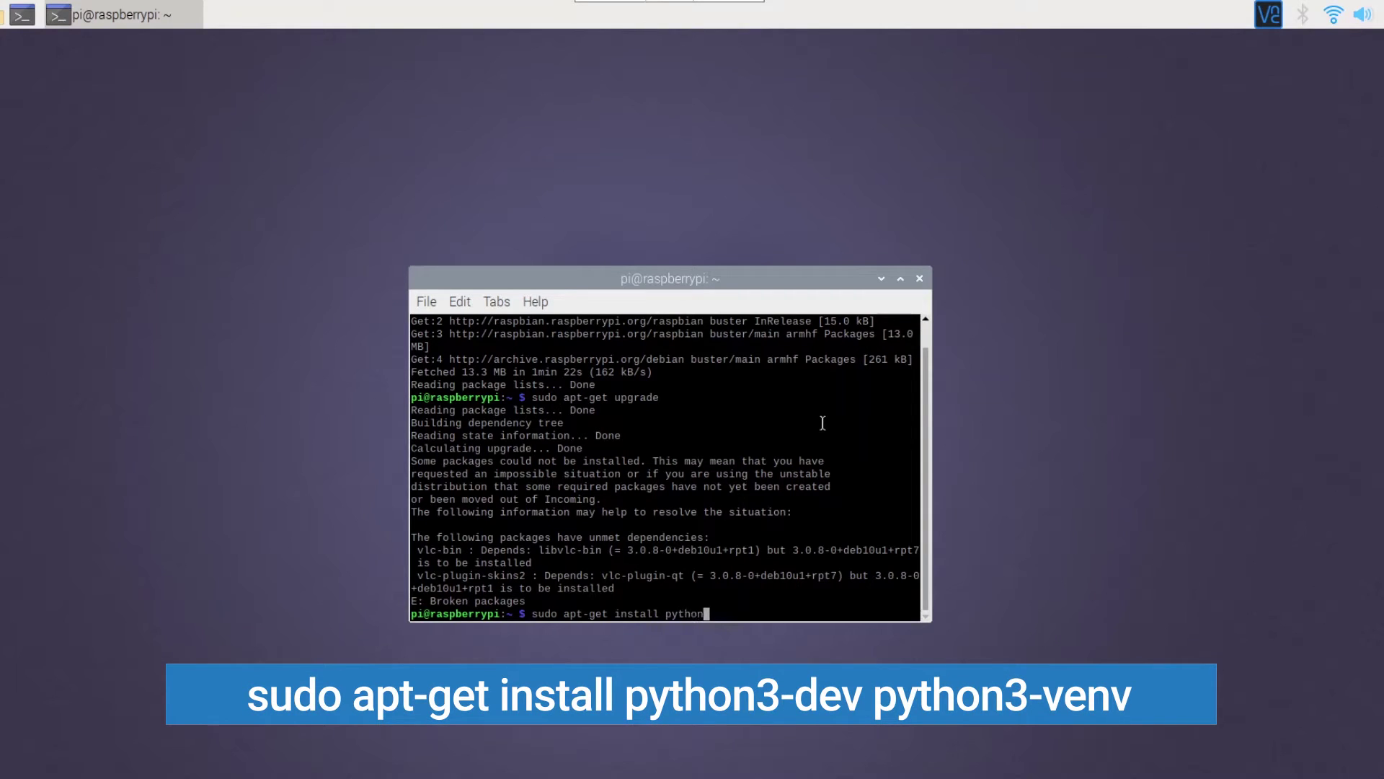
type("3-dev python3-venv")
key("Return")
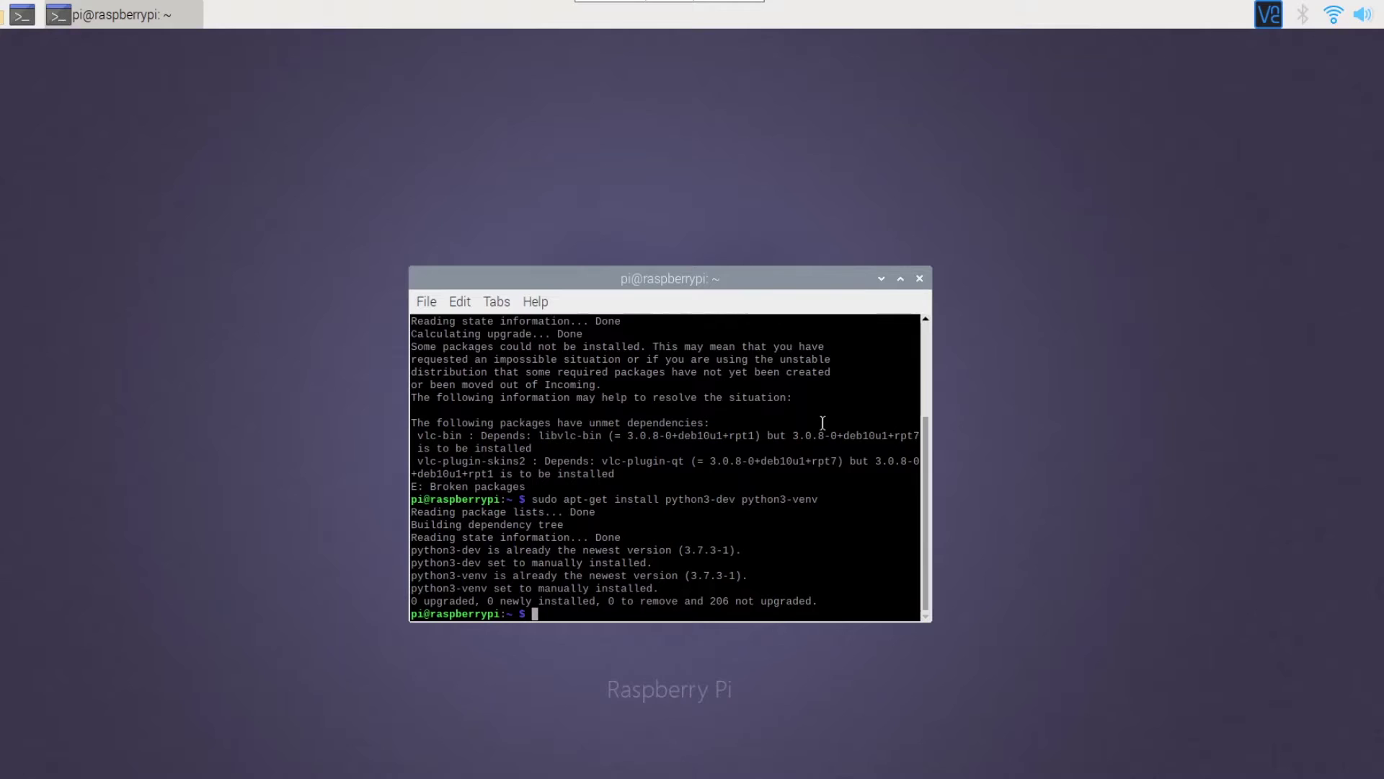
- Create the 'env' venv, upgrade pip 19.3.1, setuptools 45.0.0 and wheel 0.33.6 in it, and activate it
type("python3 -m ")
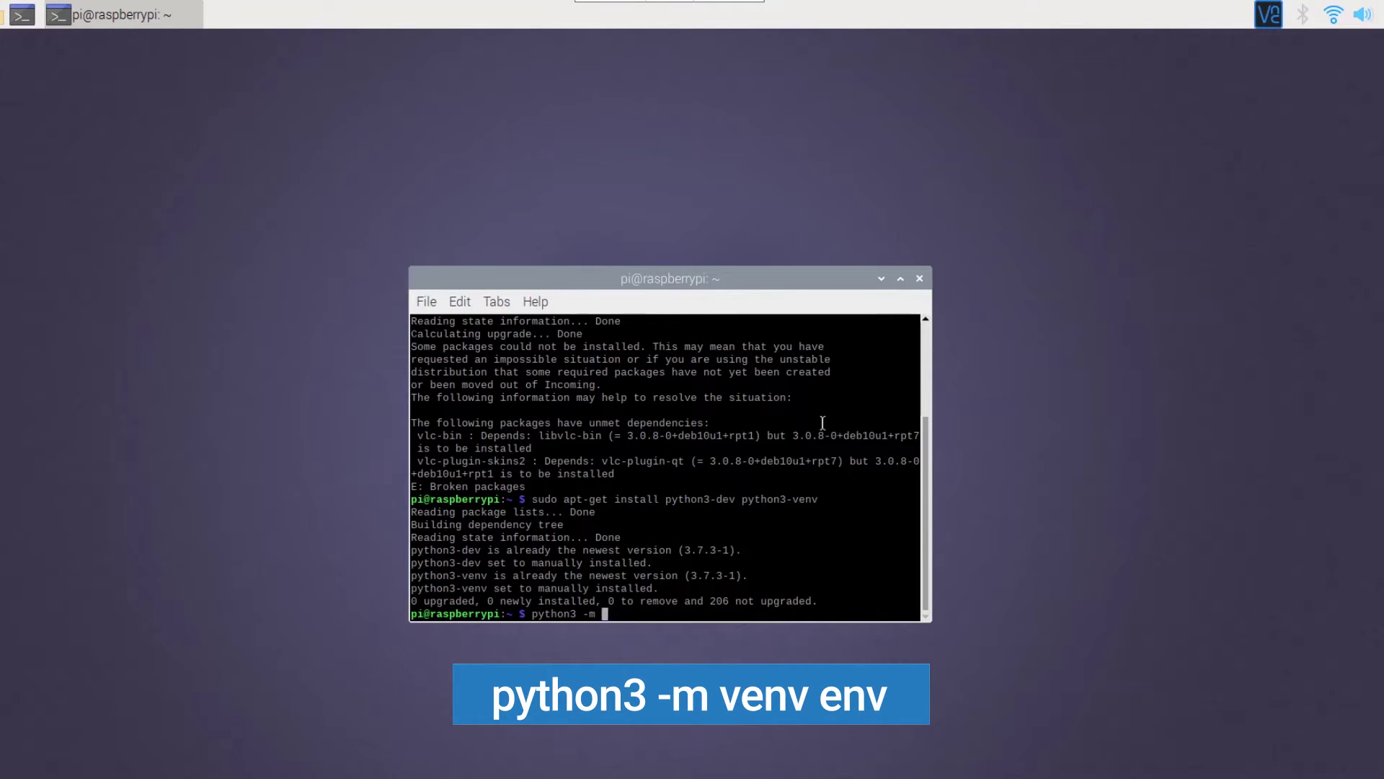
type("venv env")
key("Return")
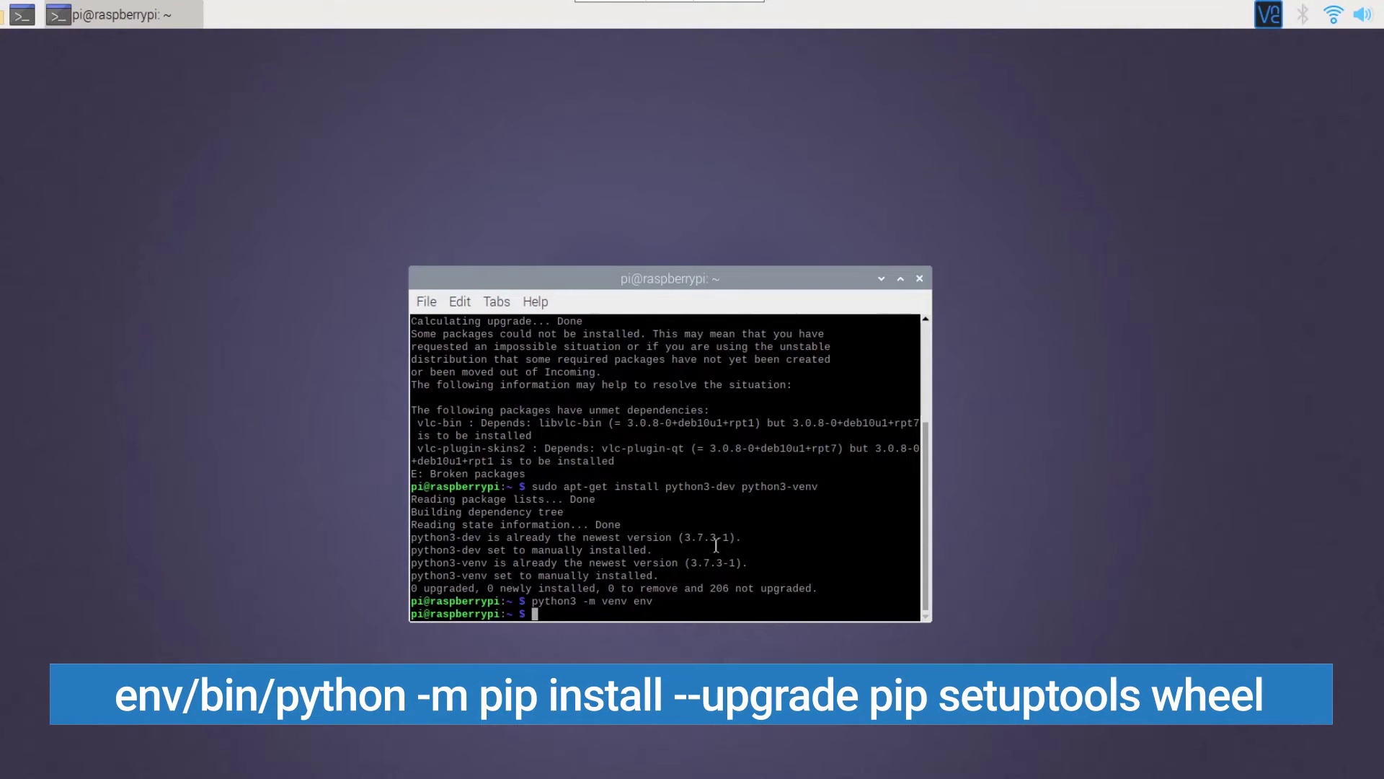
type("env/bin/python -m pip install --upgrade pip setu")
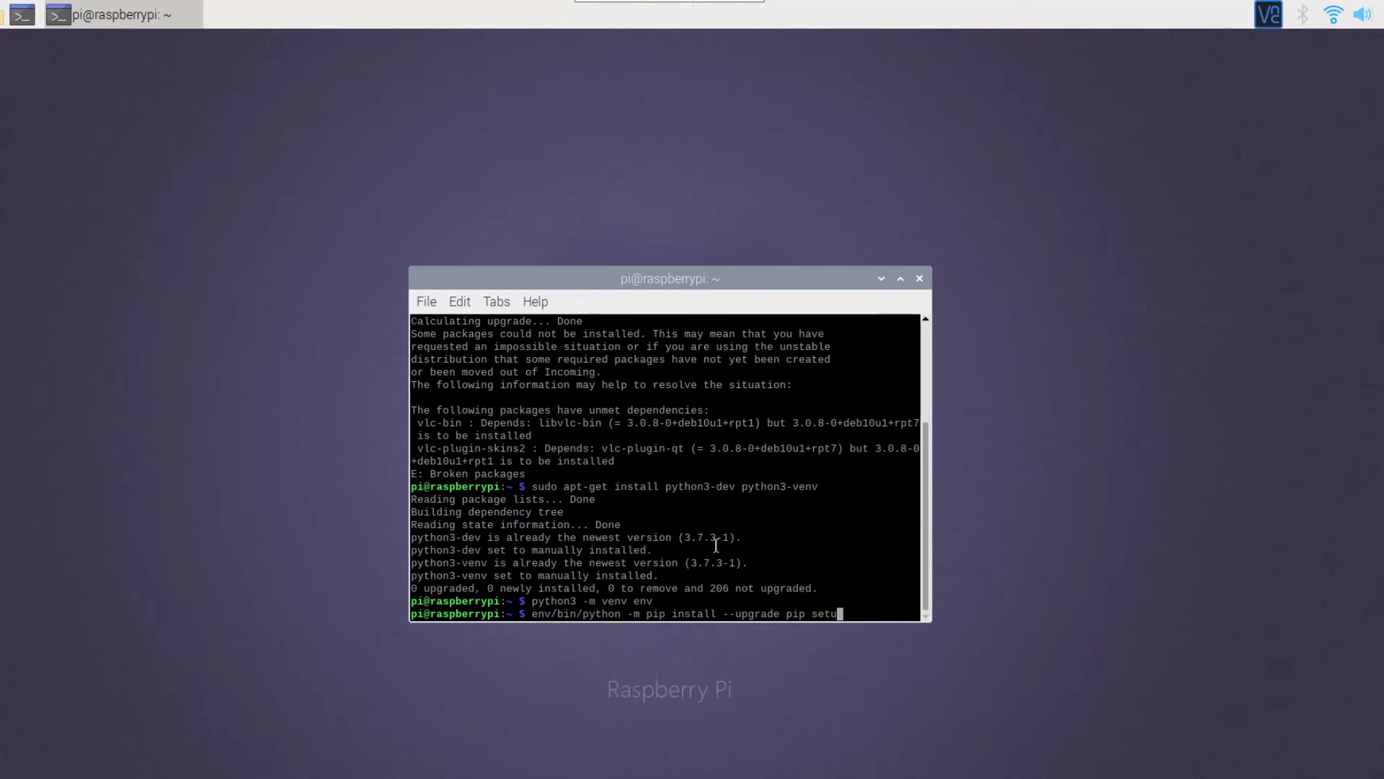
type("ptools wheel")
key("Return")
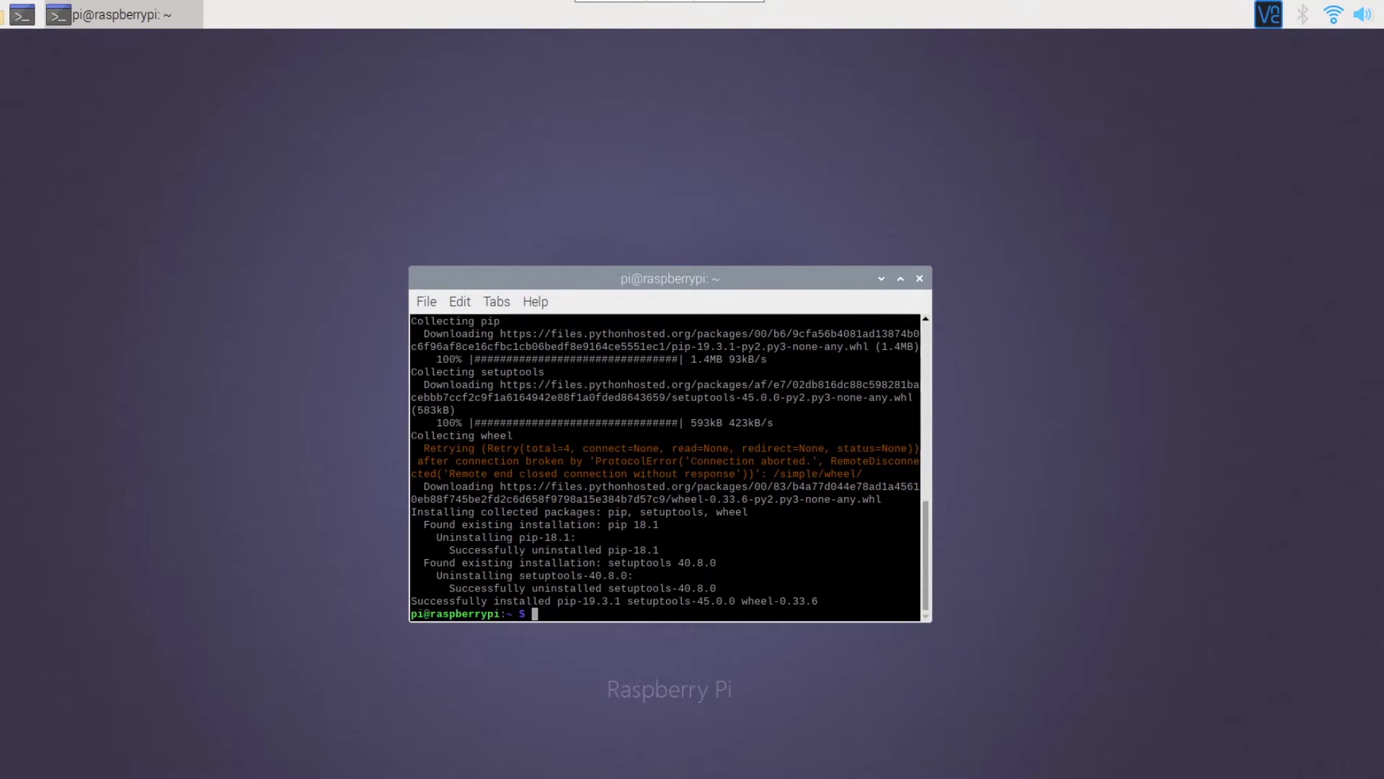
type("source e")
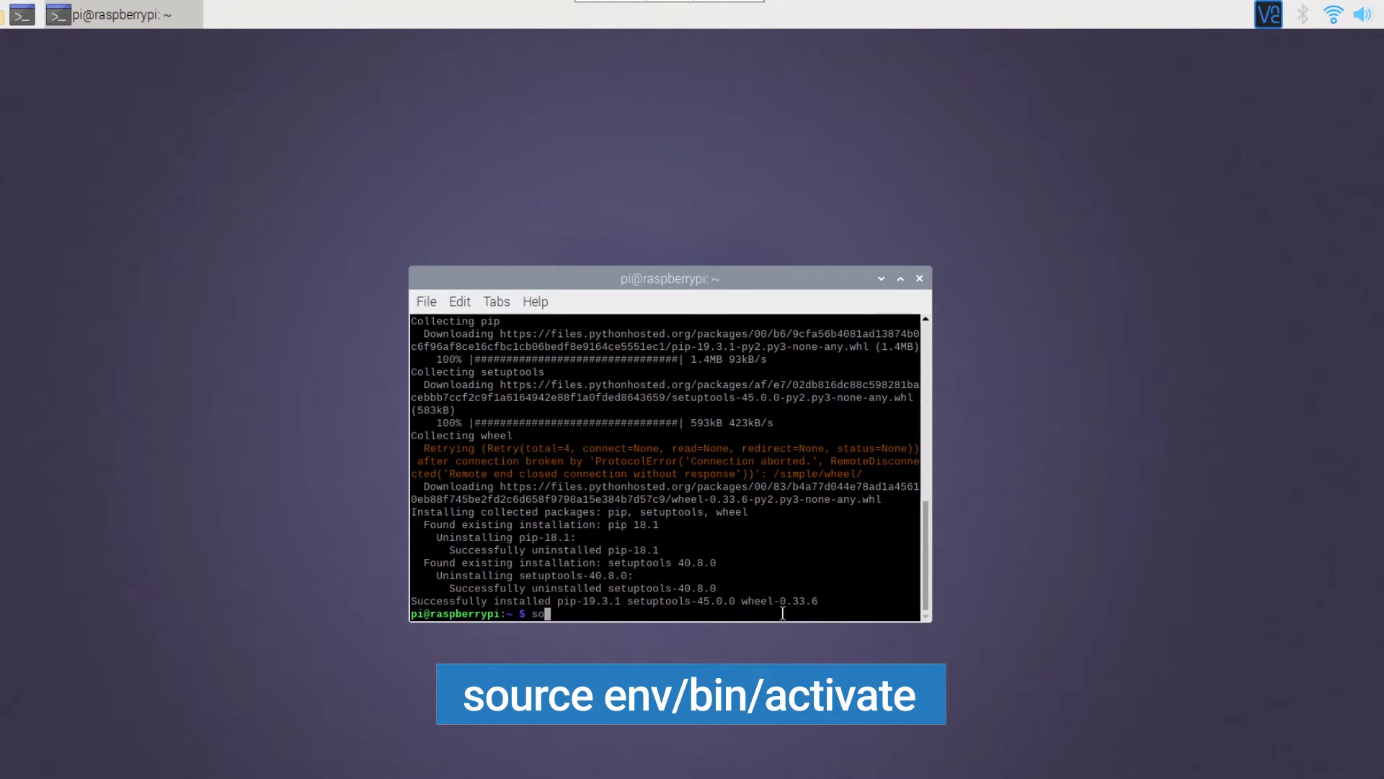
type("nv/bin/activate")
key("Return")
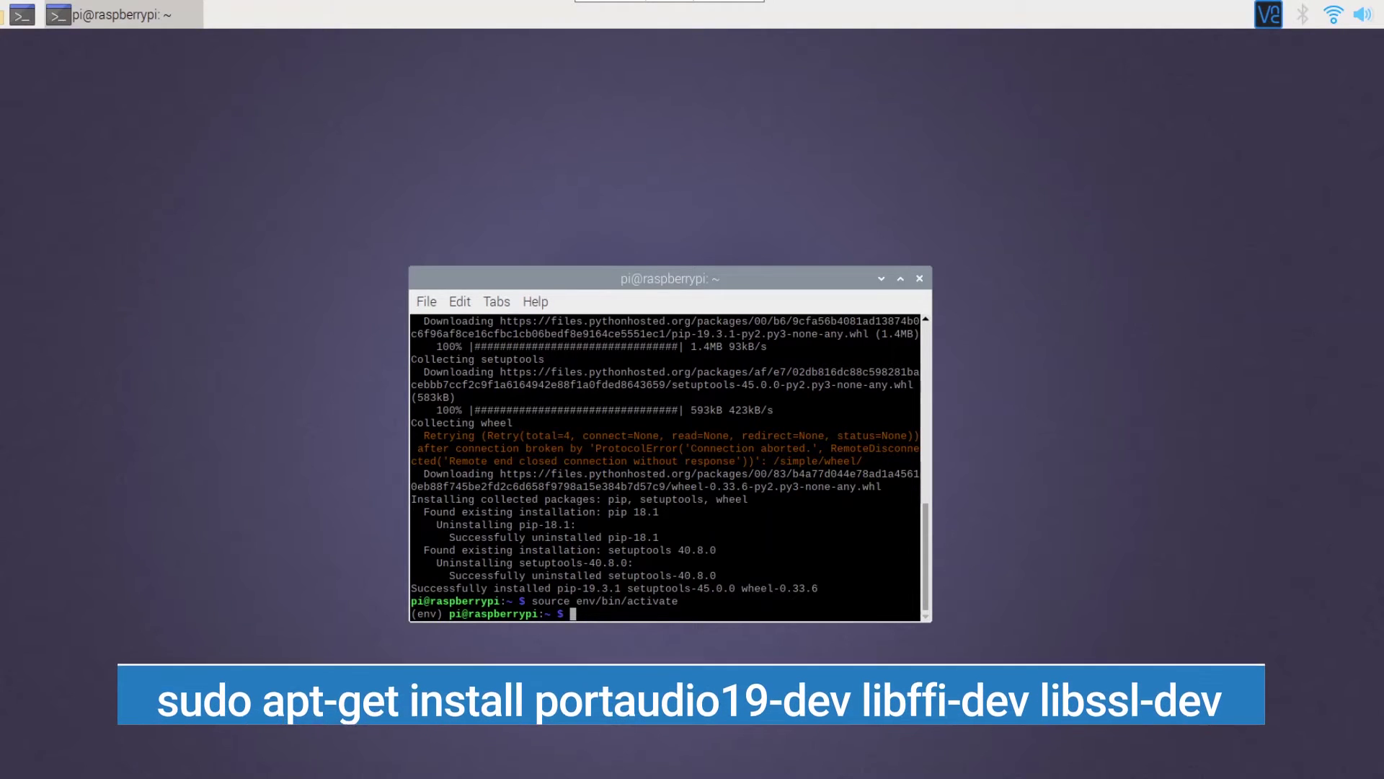
- Install portaudio19-dev, libffi-dev and libssl-dev, then google-assistant-sdk[samples] into env via pip
type("sudo apt-get ins")
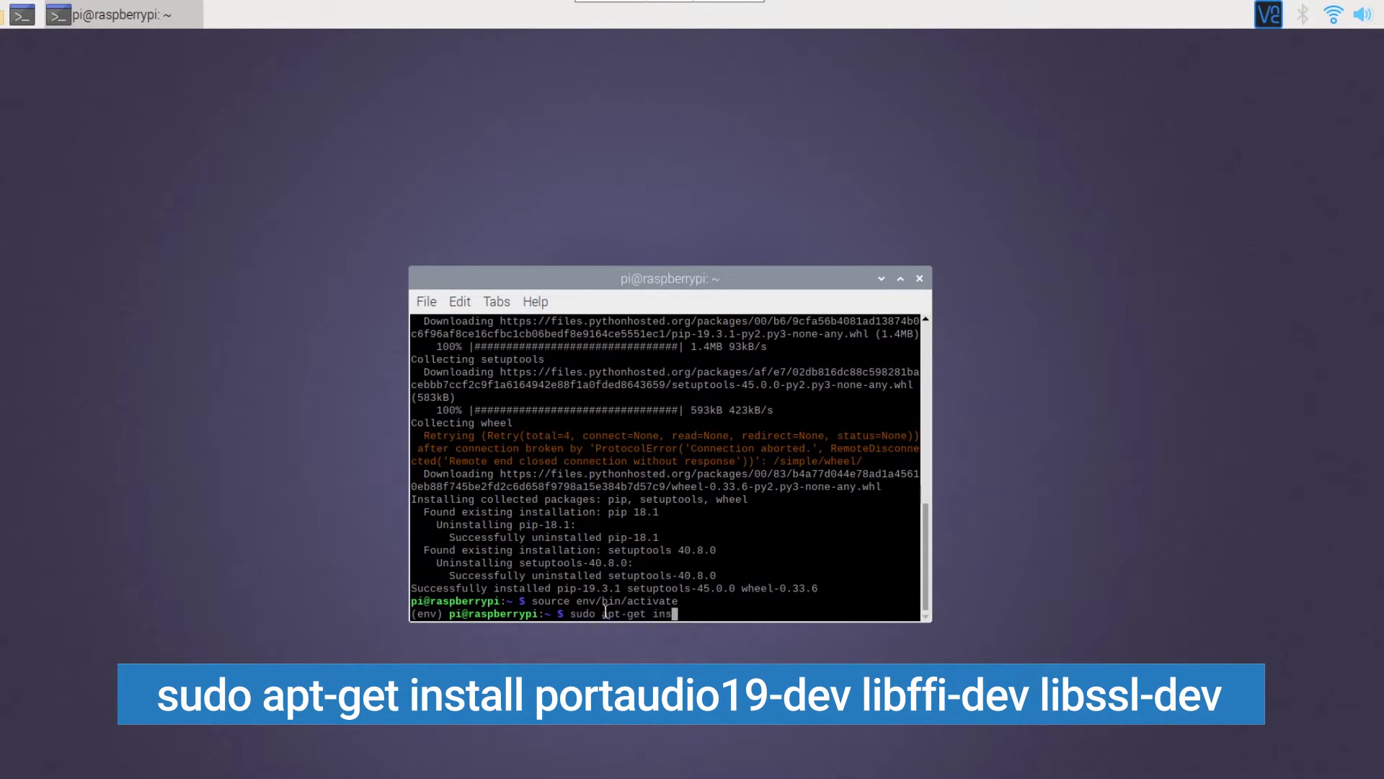
type("tall portaudio19-dev libffi-dev libssl-dev")
key("Return")
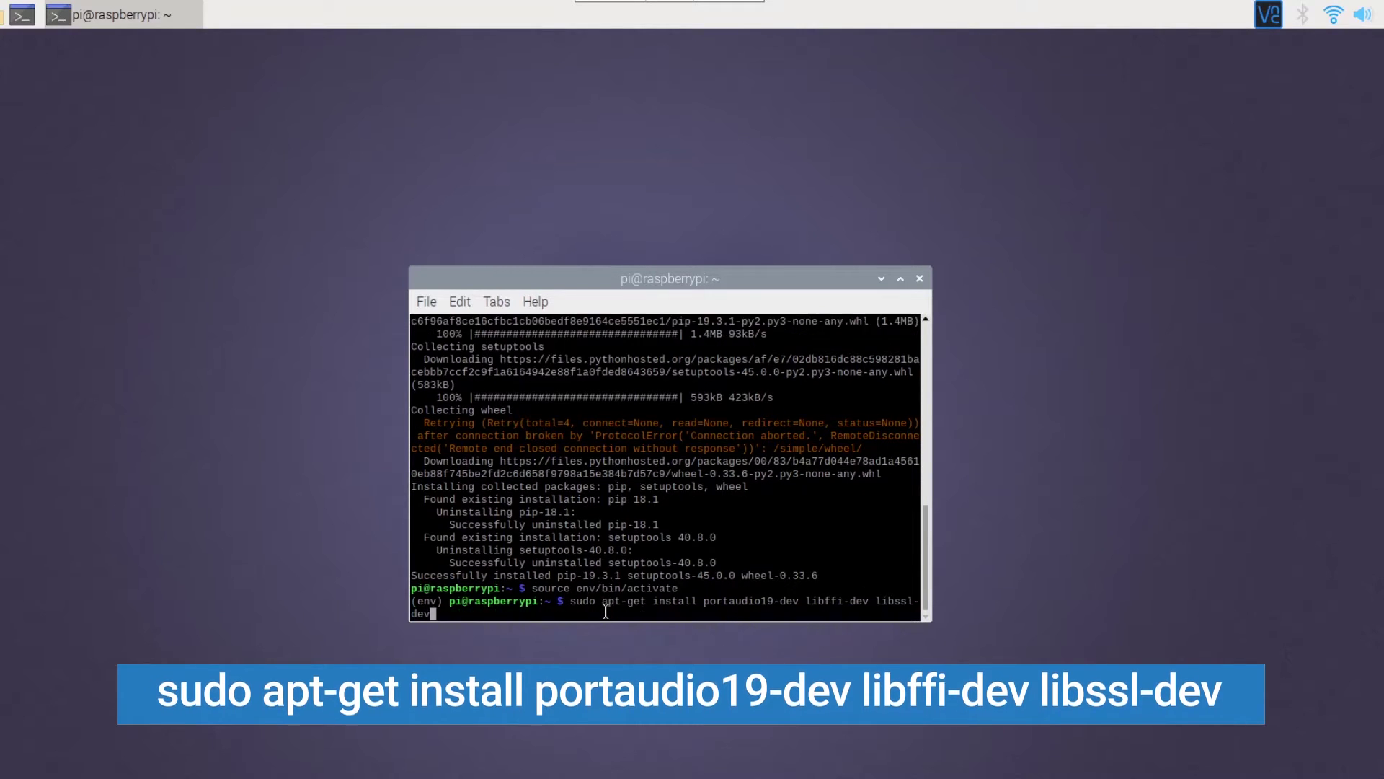
type("Y")
key("Return")
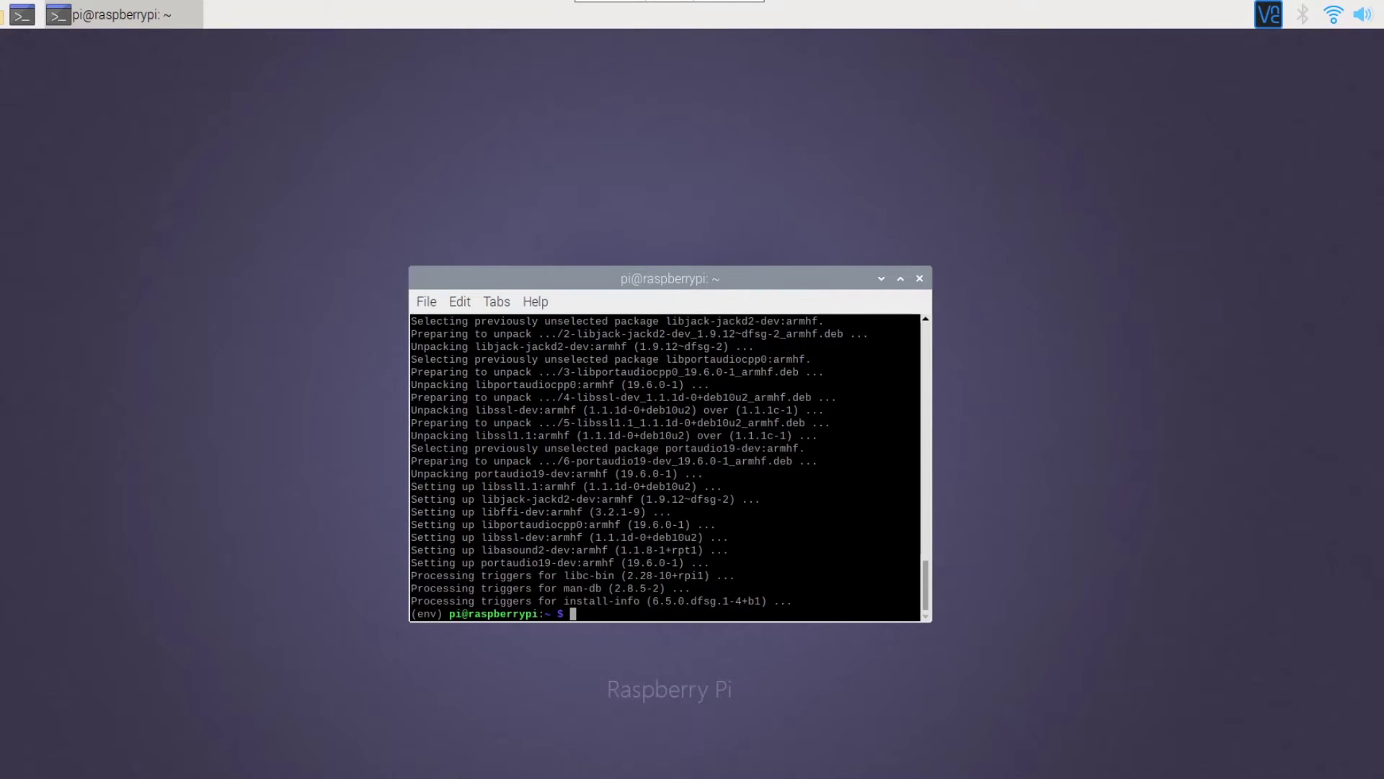
type("python -m pip install")
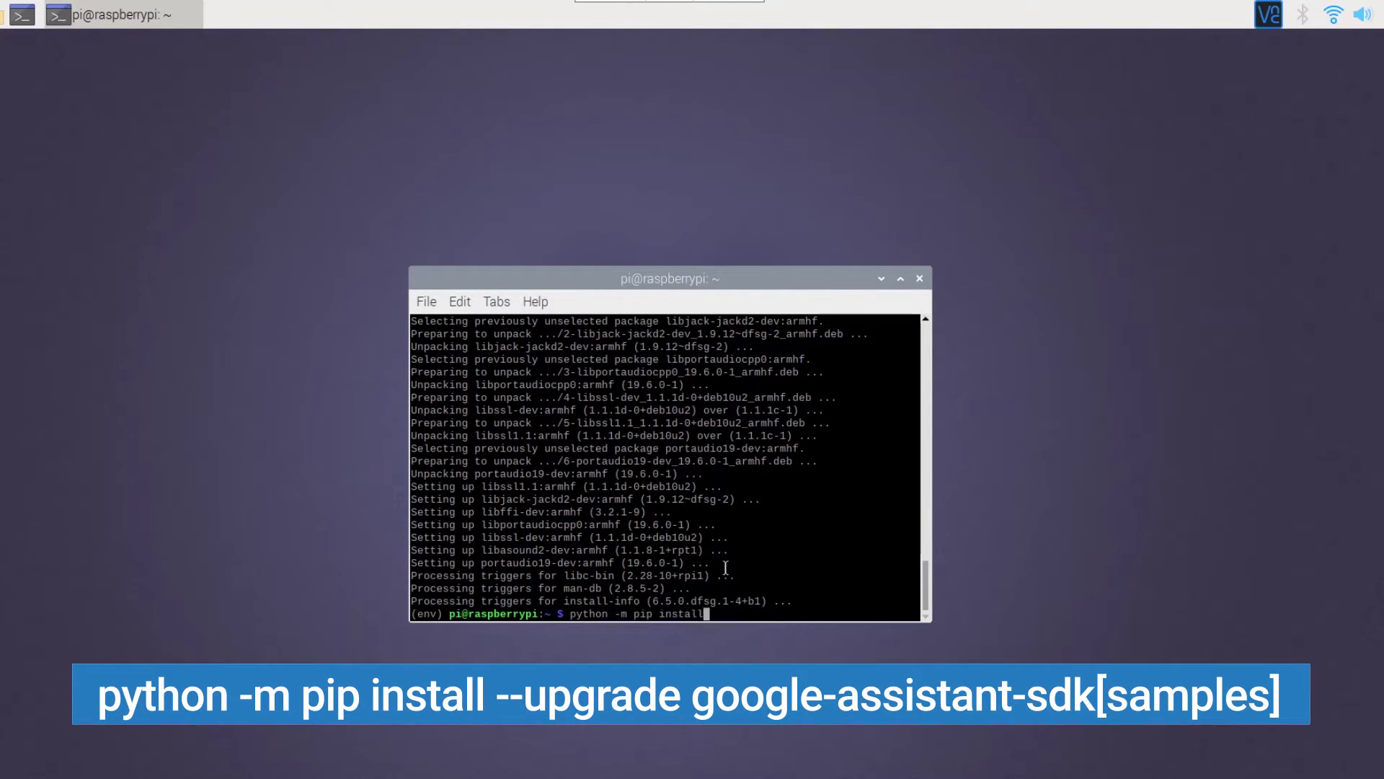
type(" --upgrade google-assistant-sdk")
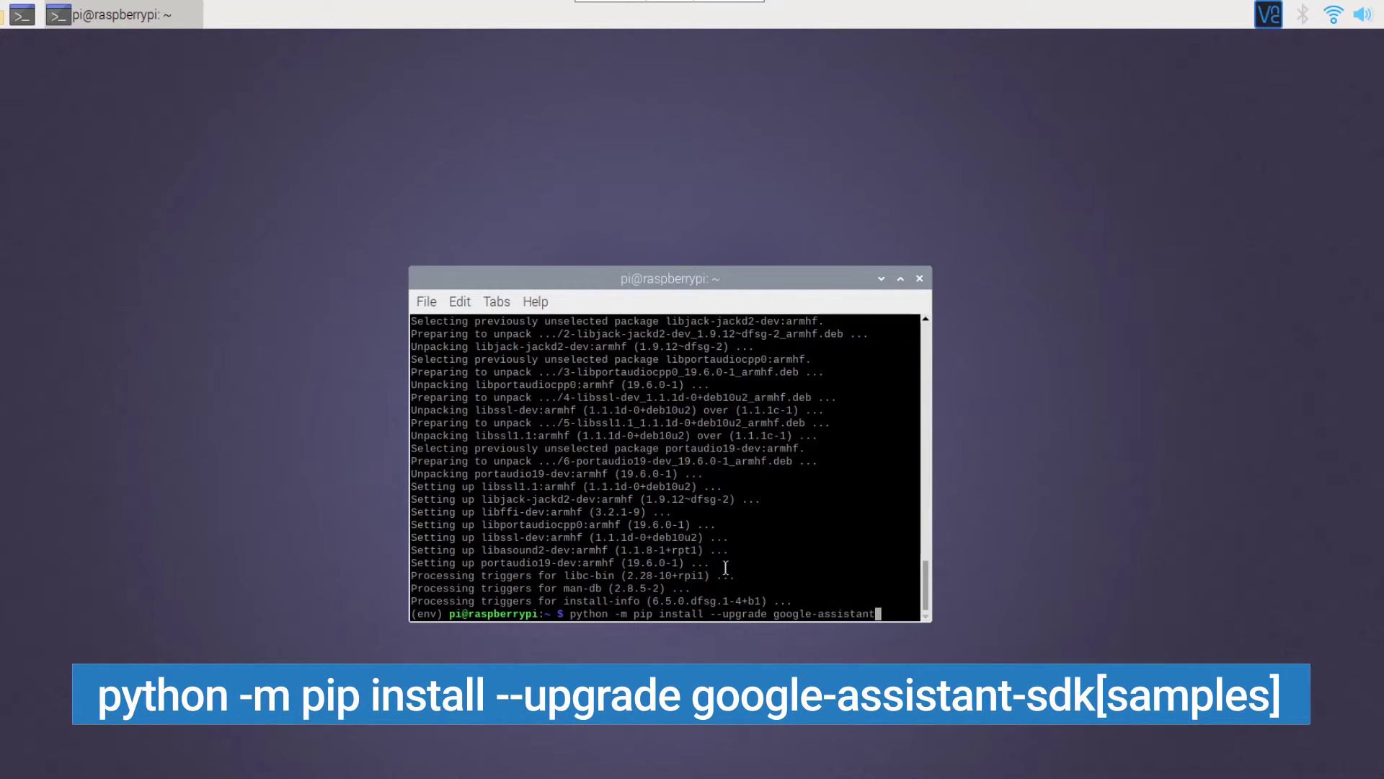
type("[samples]")
key("Return")
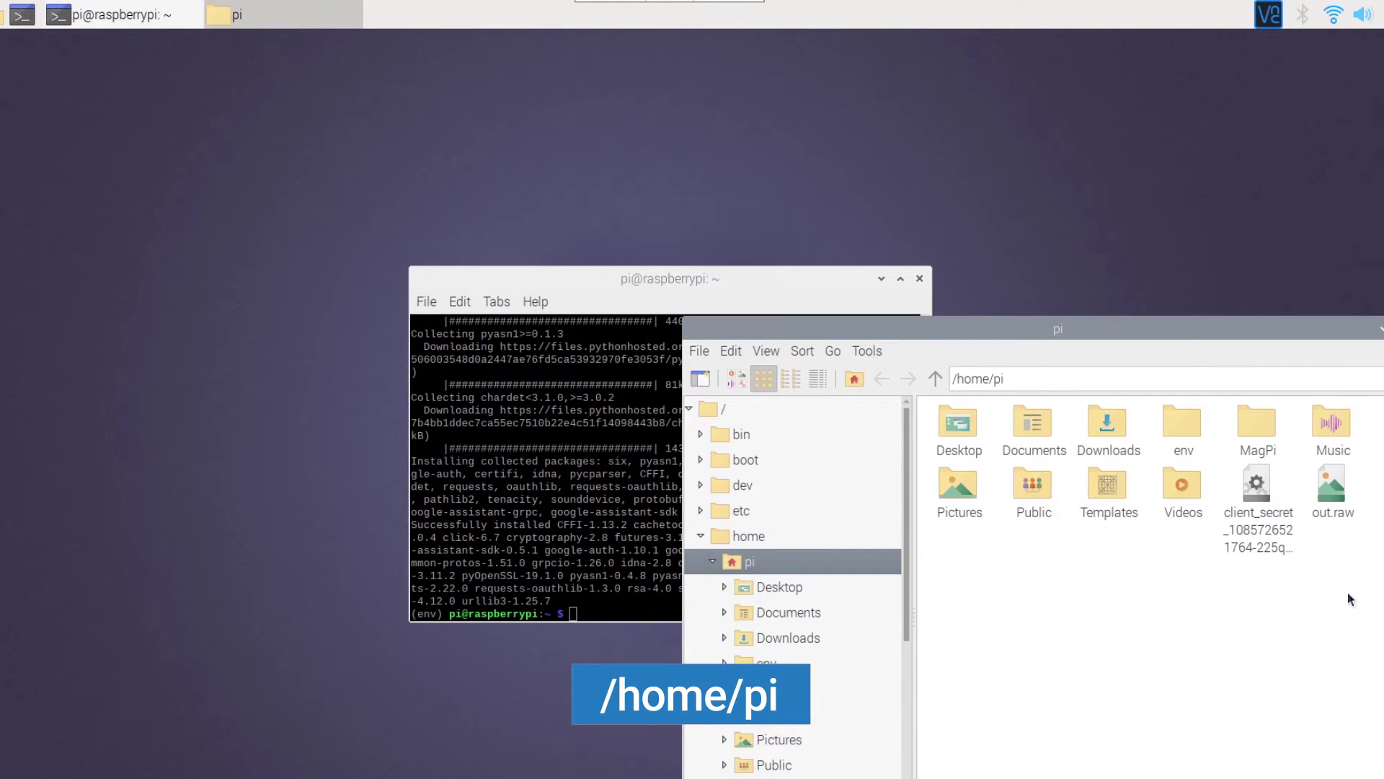
- Copy the path of the client_secret JSON file in /home/pi, then close the file manager
left_click_drag(1183, 328, 756, 227)
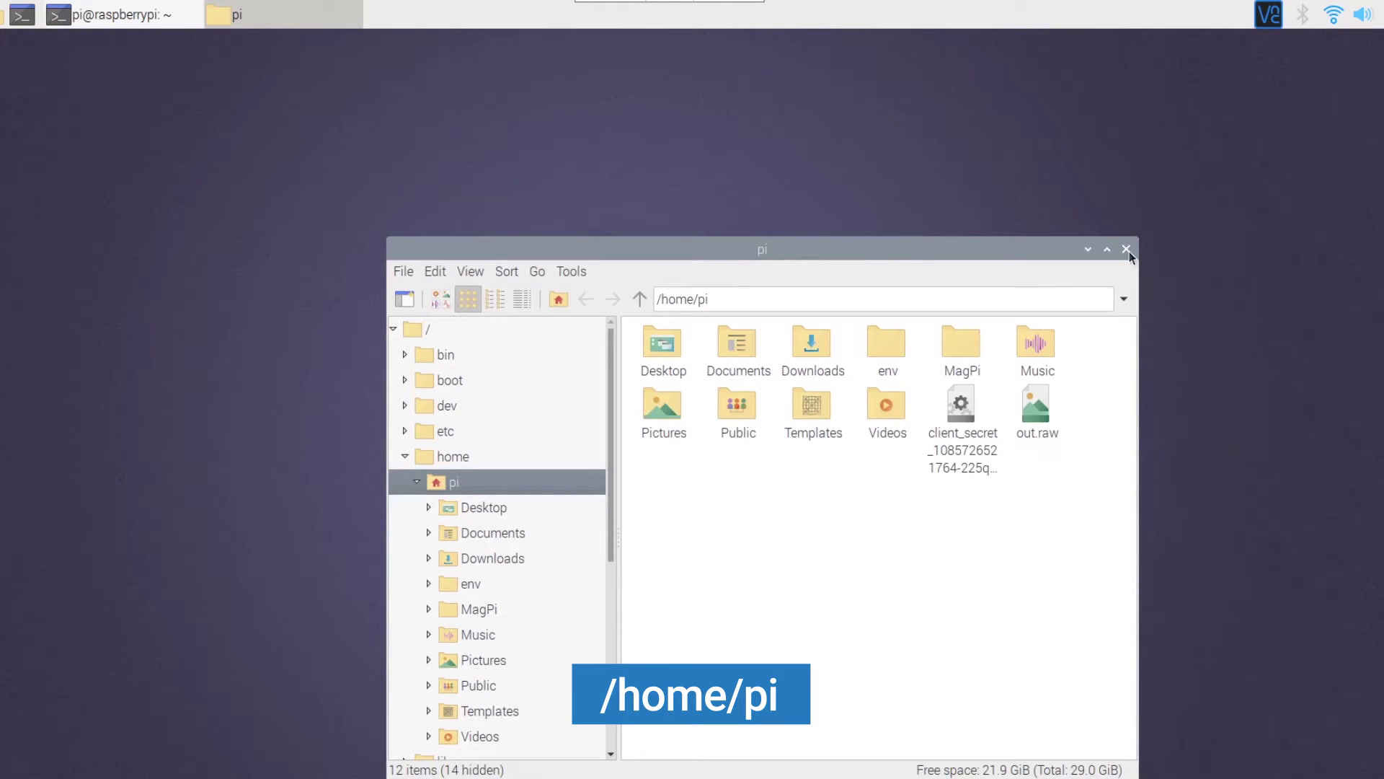
left_click(989, 441)
right_click(989, 441)
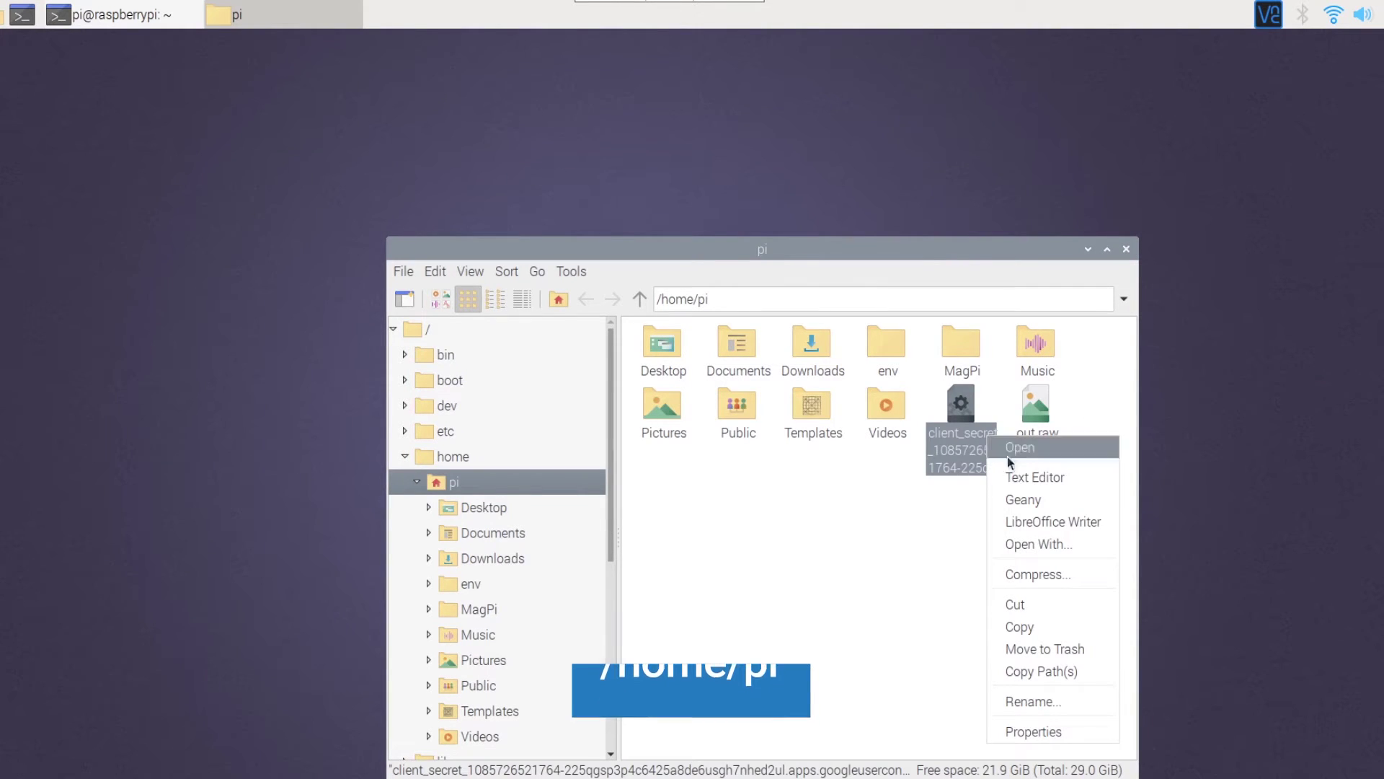
left_click(1046, 672)
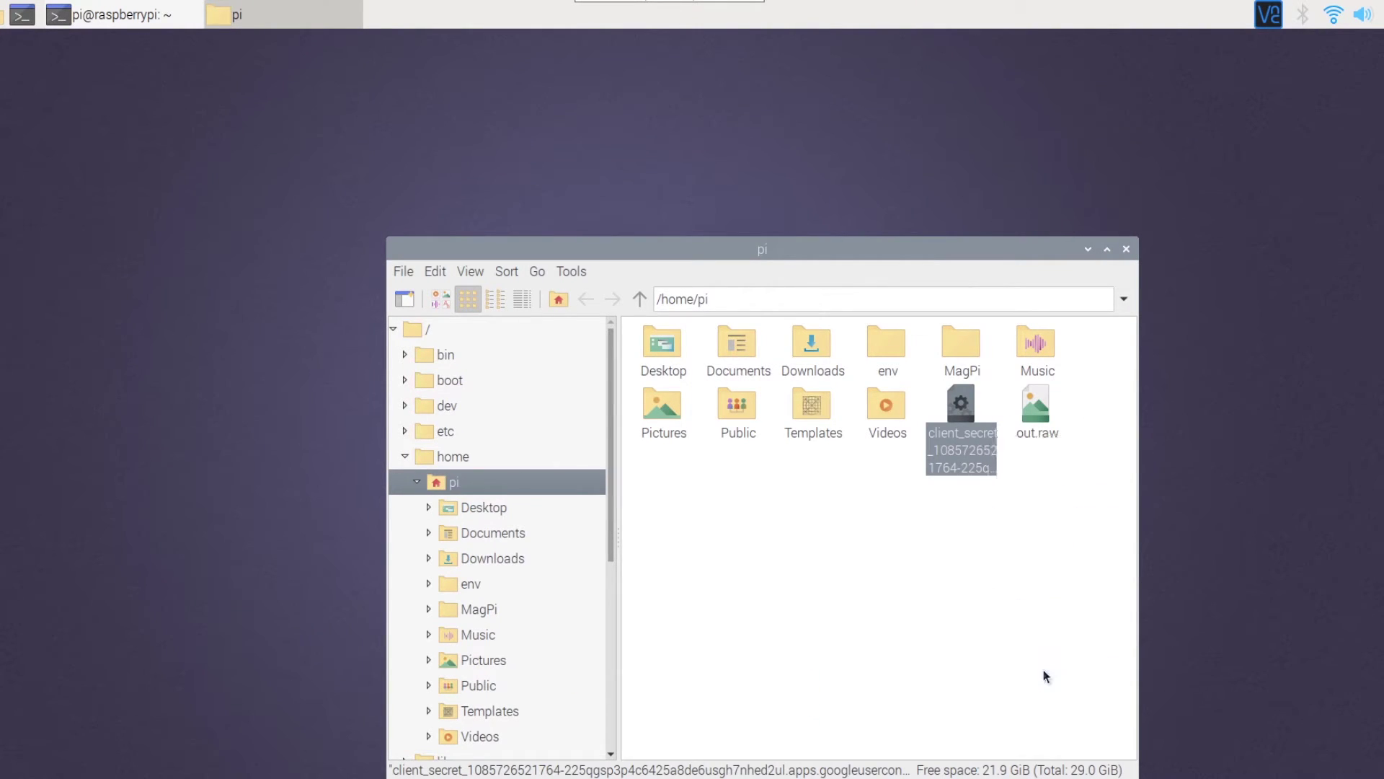
left_click(1126, 249)
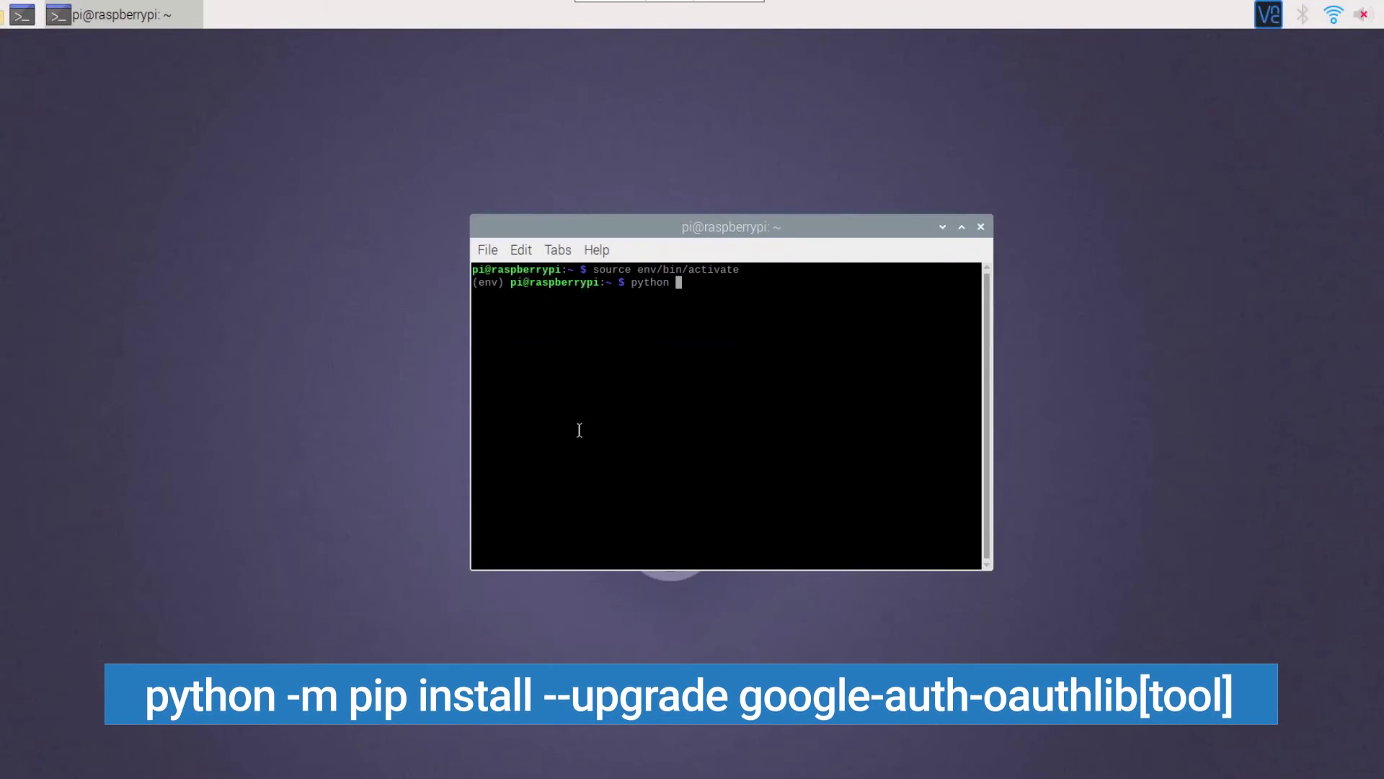
- Install google-auth-oauthlib[tool], then run google-oauthlib-tool with the assistant-sdk-prototype scope and pasted client secrets path
type("-m pip install --upgrade")
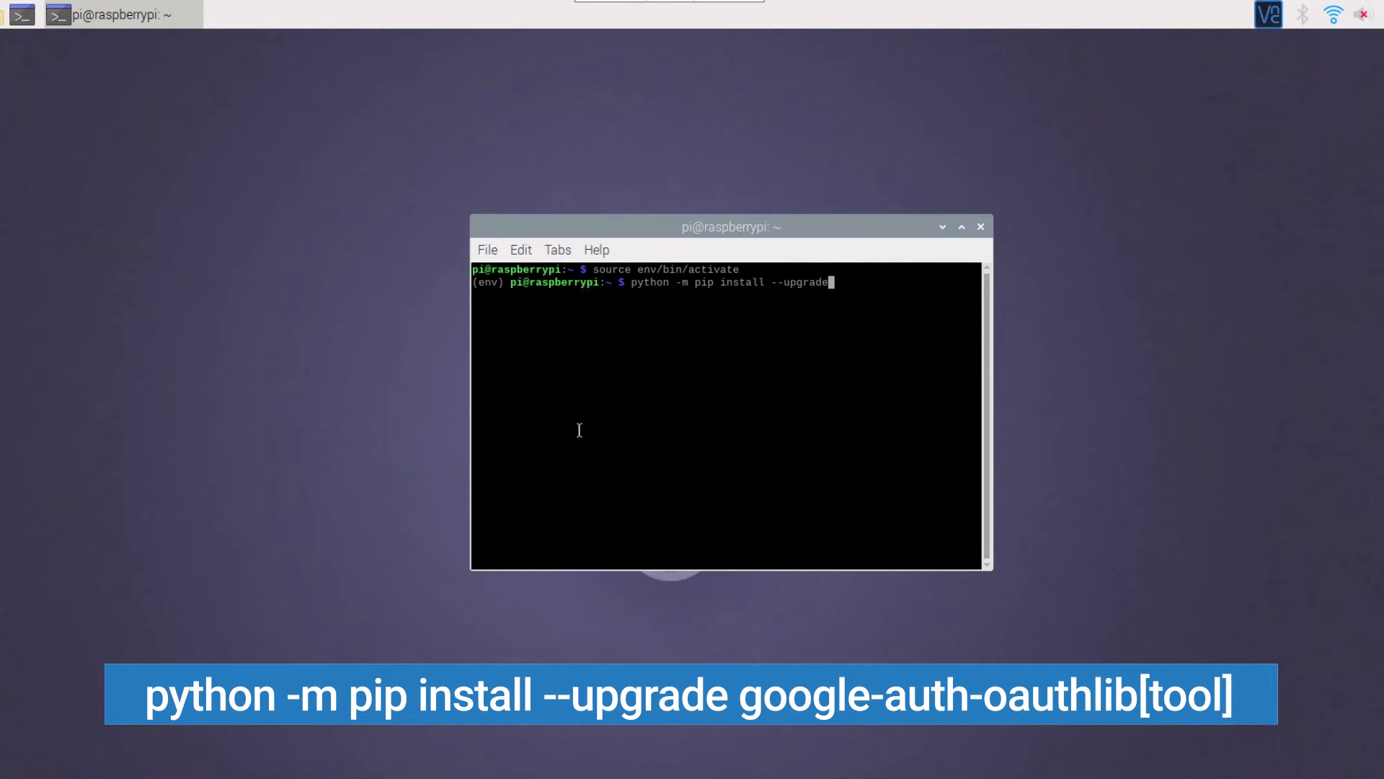
type(" google-auth-oauthlib[tool]")
key("Return")
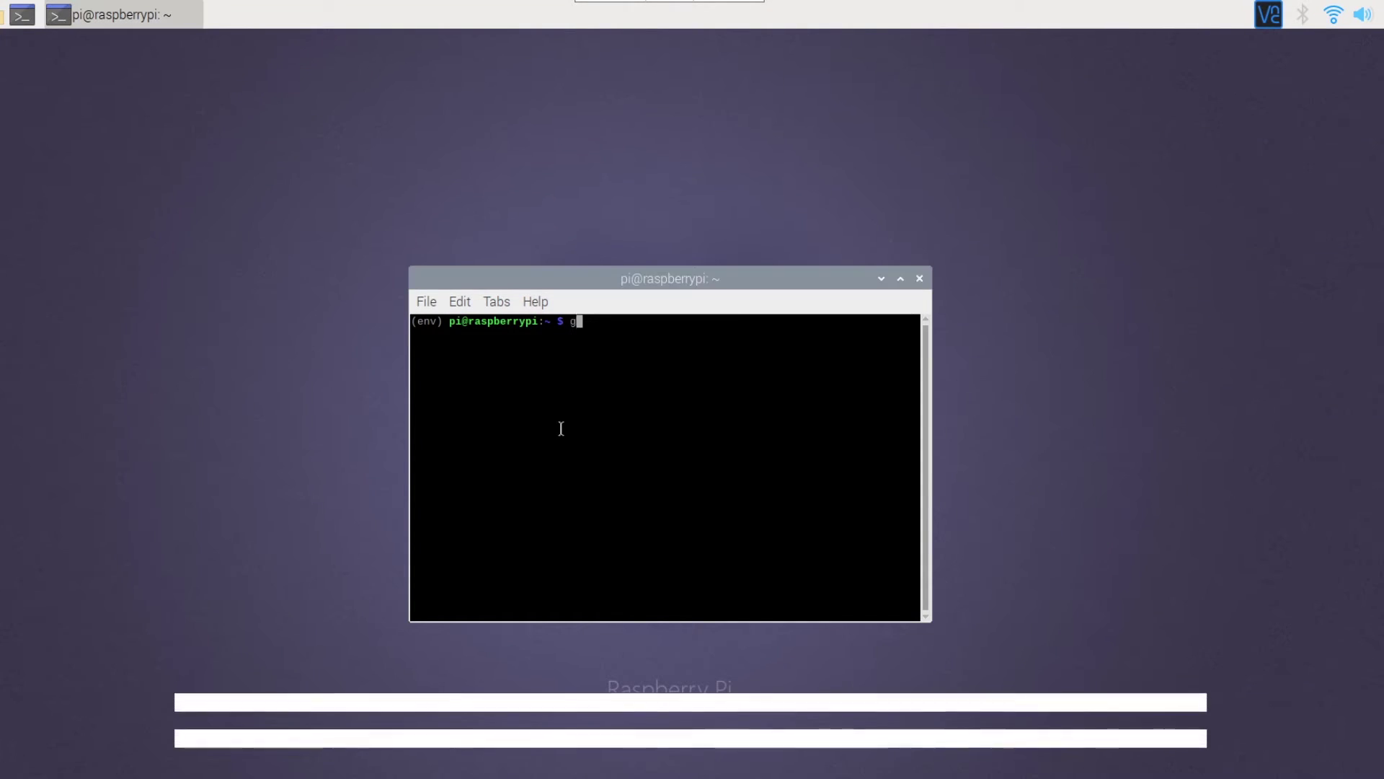
type("google-oauth")
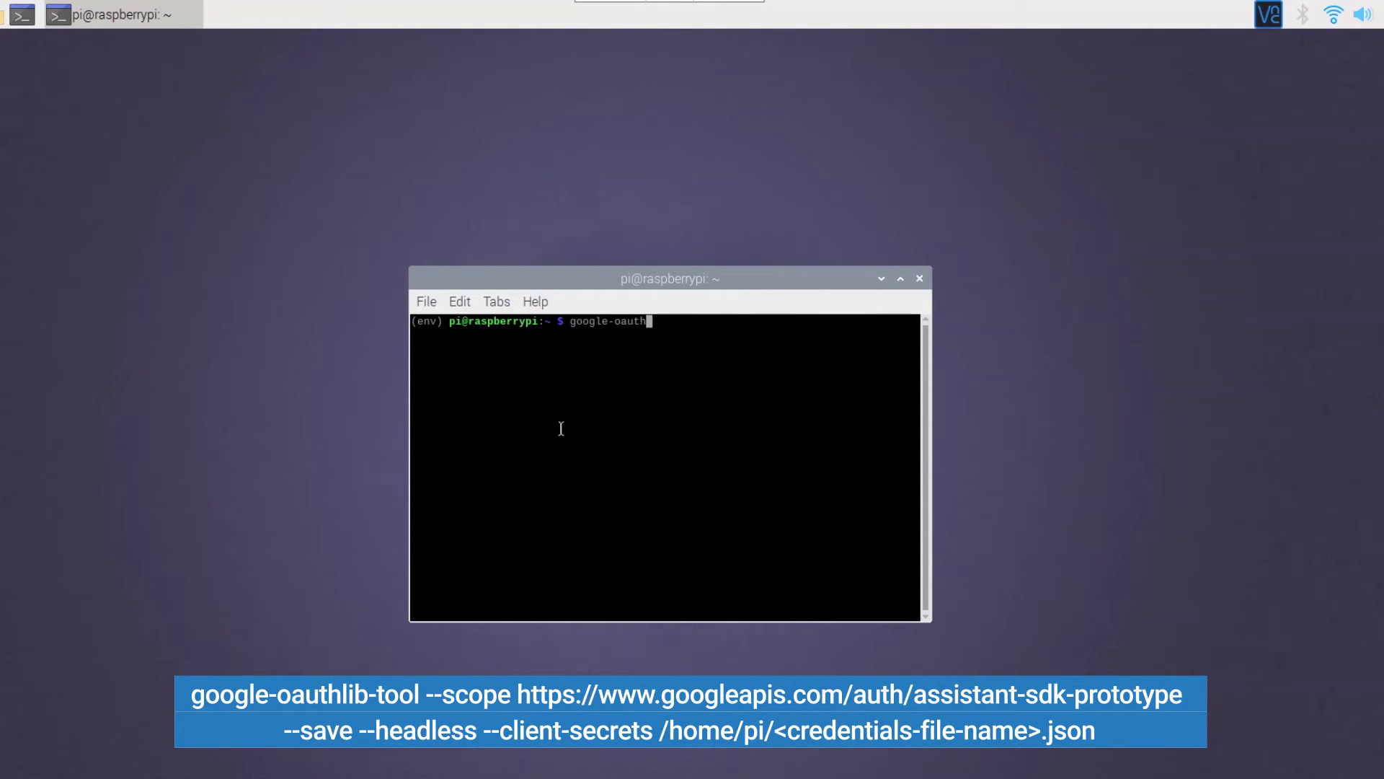
type("lib-tool --scope https://www.googleapis.com/au")
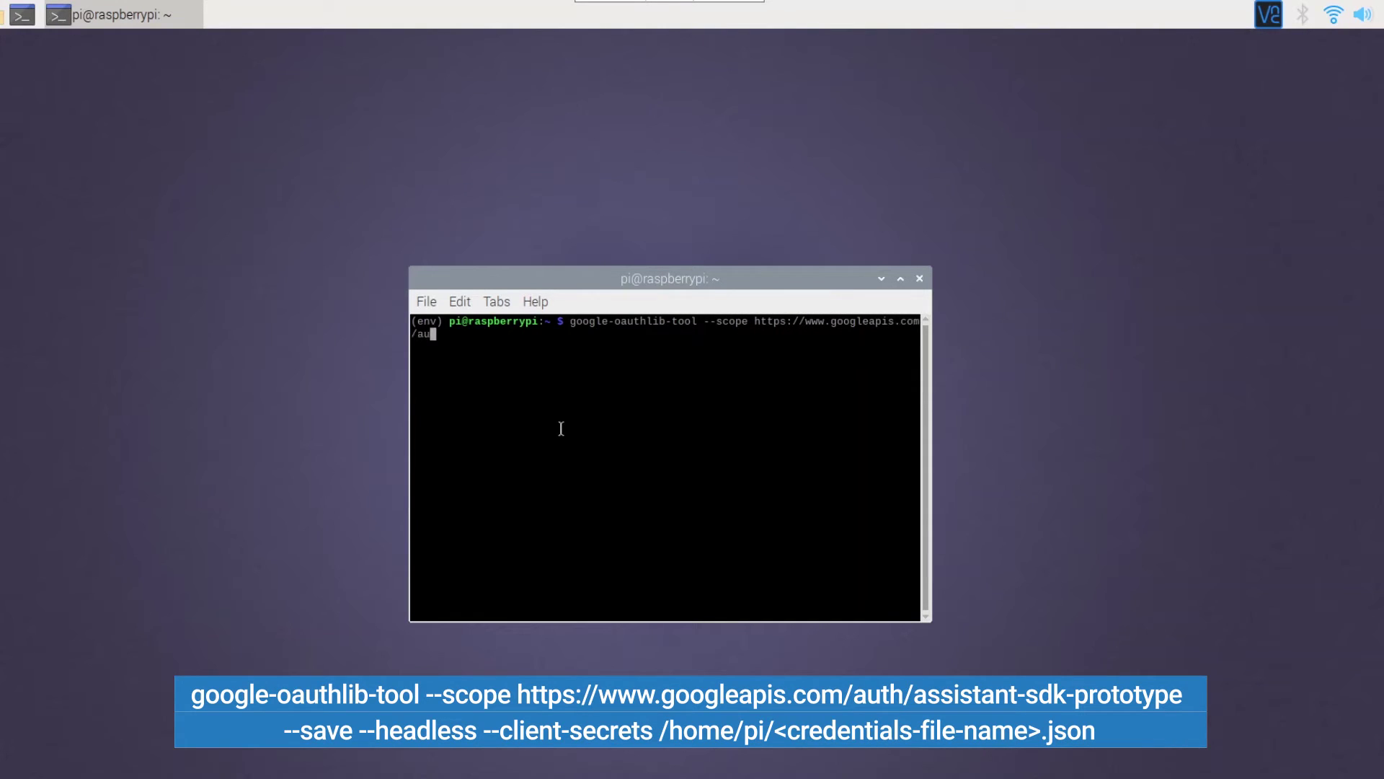
type("th/assistant-sdk-prototype --save")
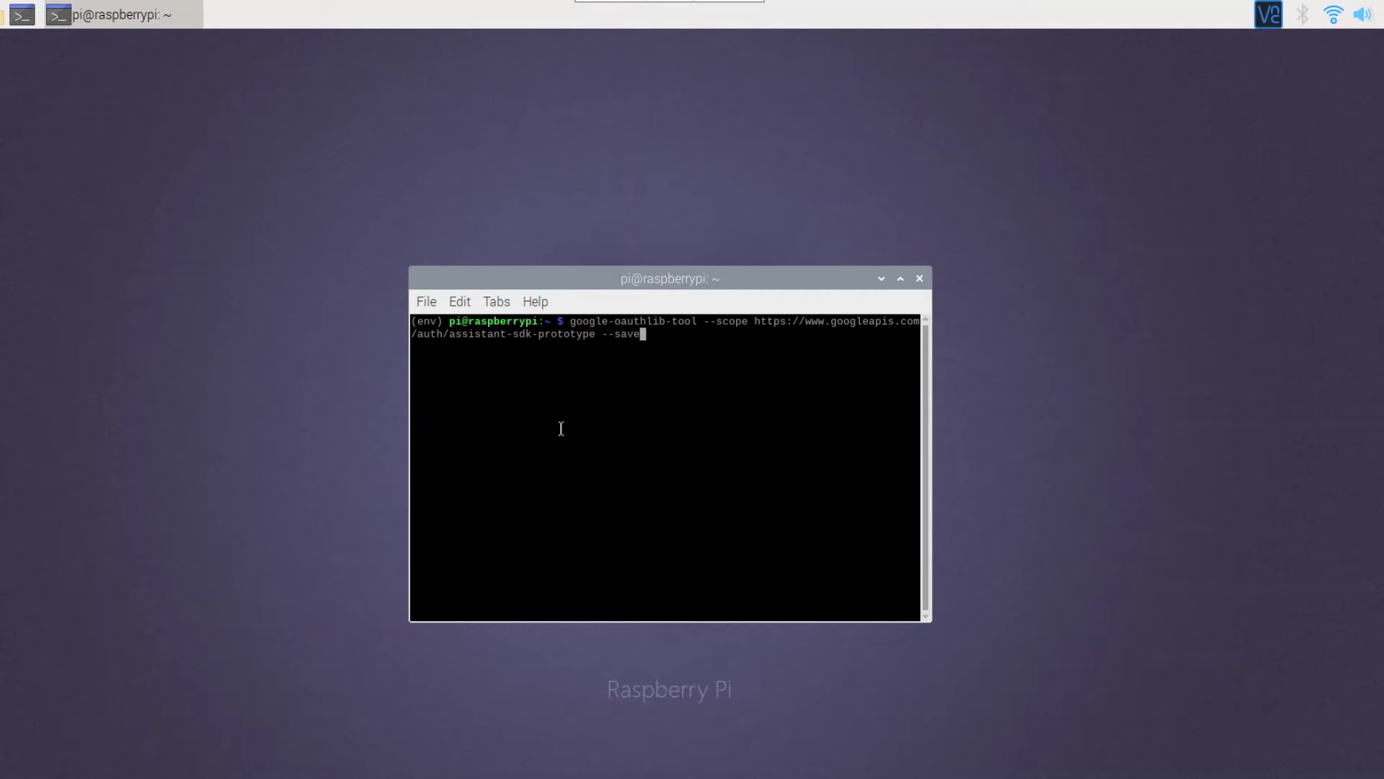
type(" --headless --client-secrets")
right_click(856, 354)
left_click(893, 445)
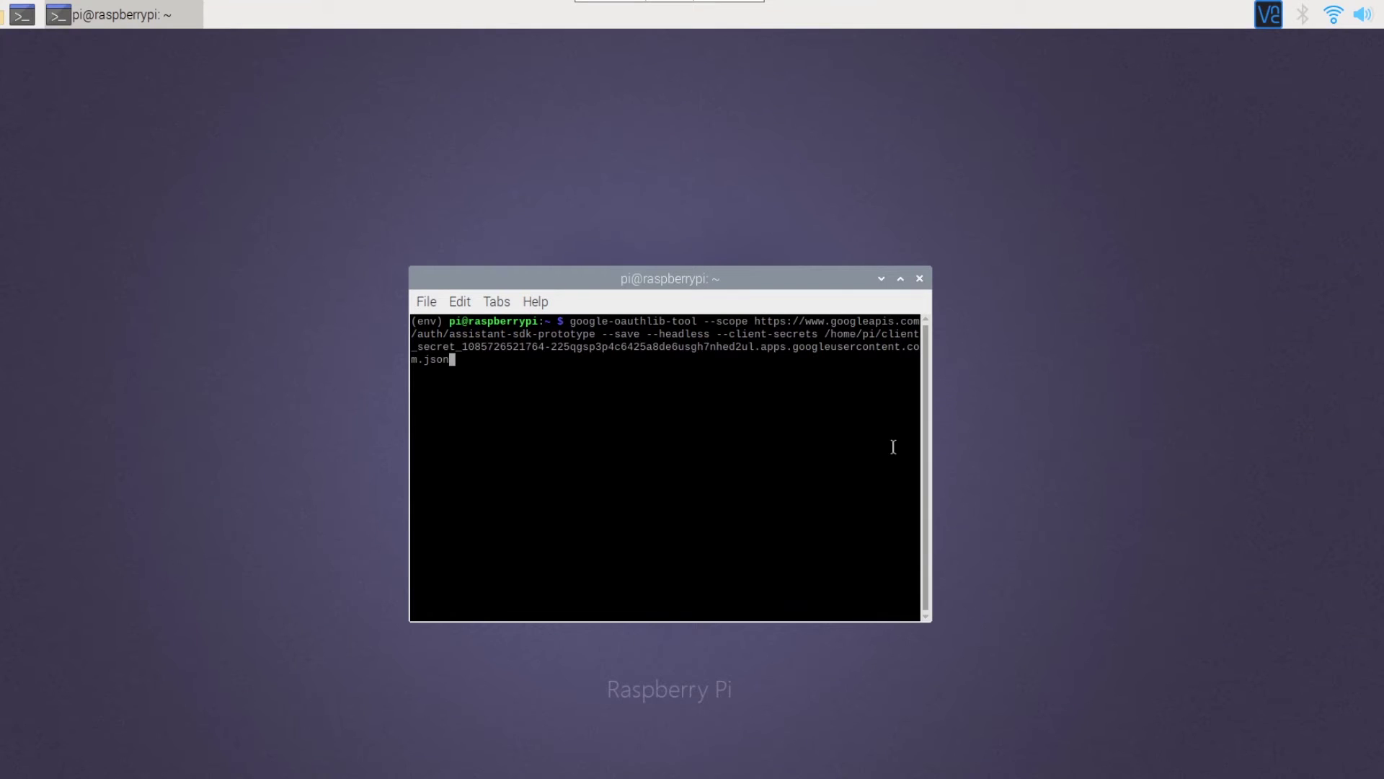
key("Return")
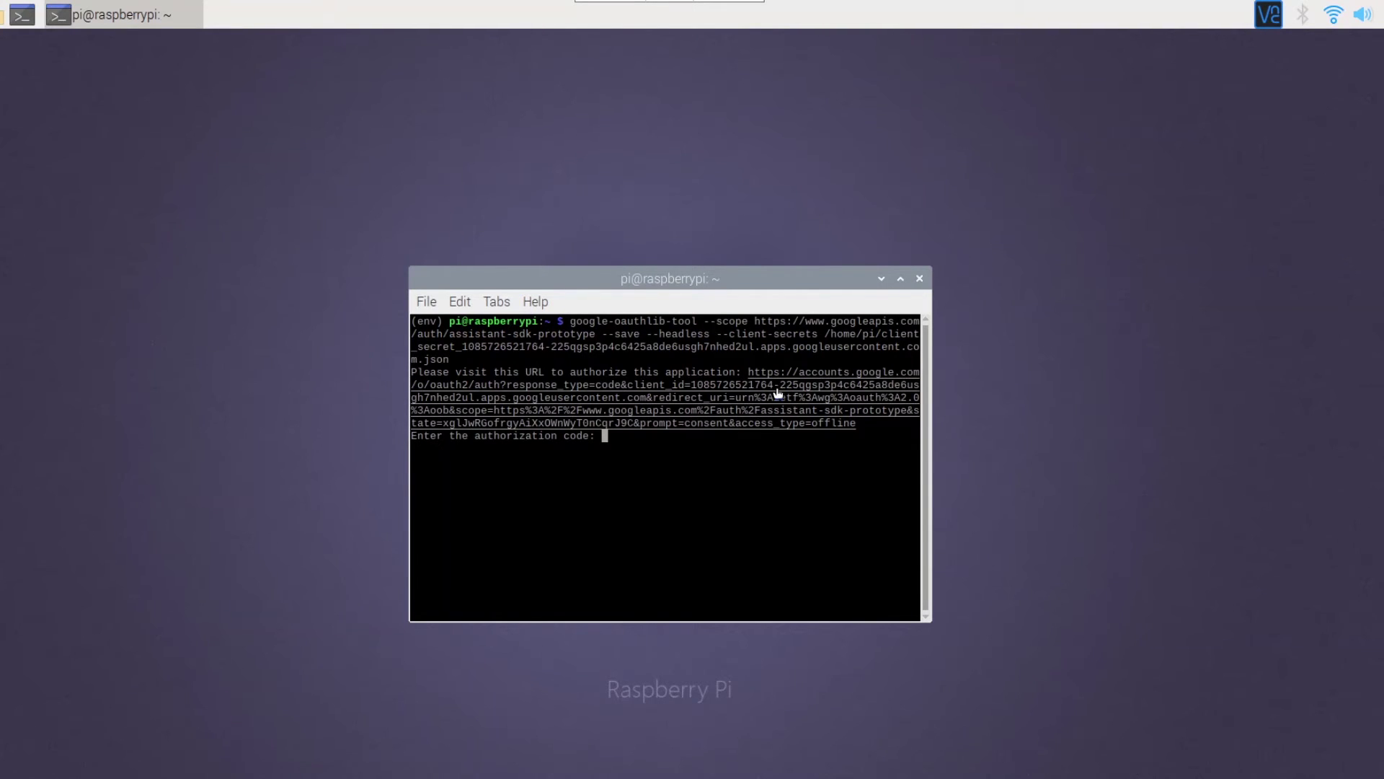
- Open the authorization URL in Chromium, choose the Google account and allow the project Assistant access
right_click(845, 375)
left_click(910, 443)
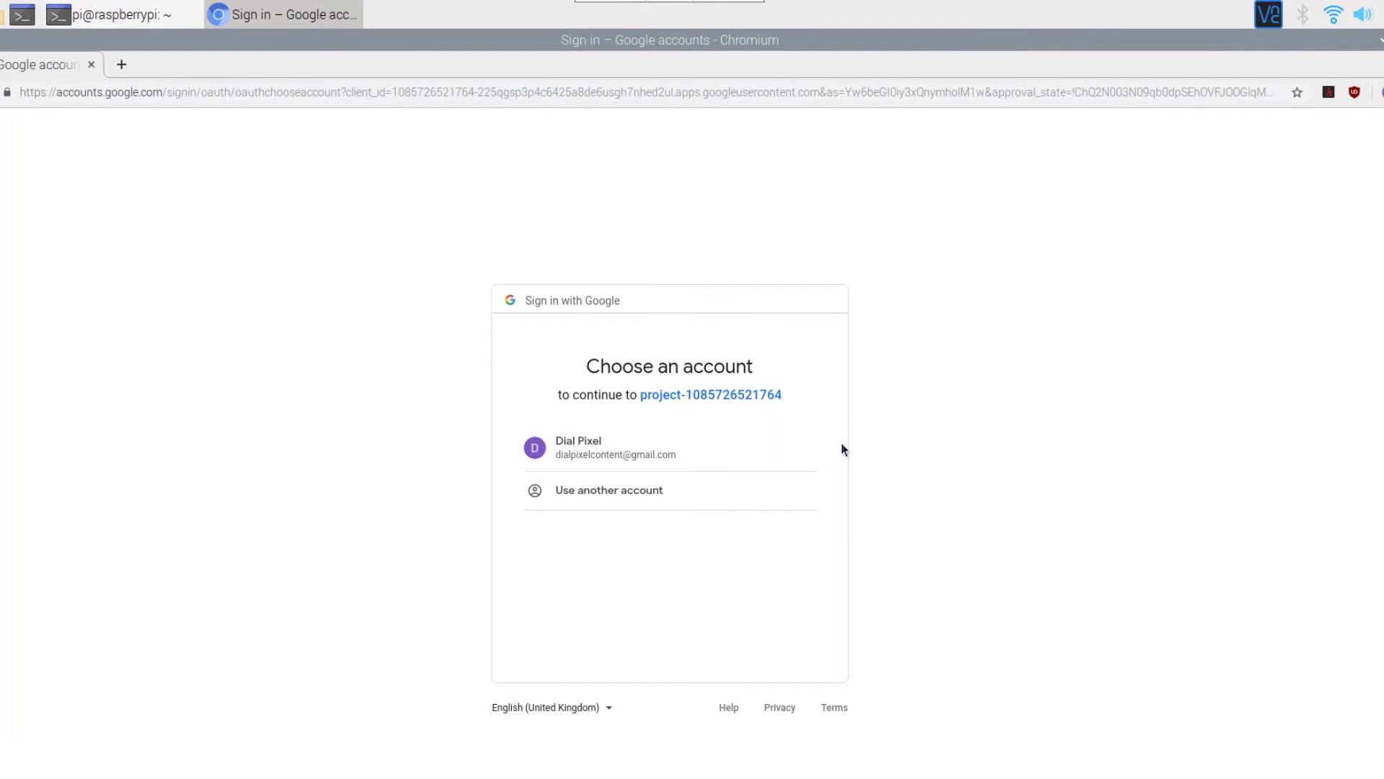
left_click(722, 442)
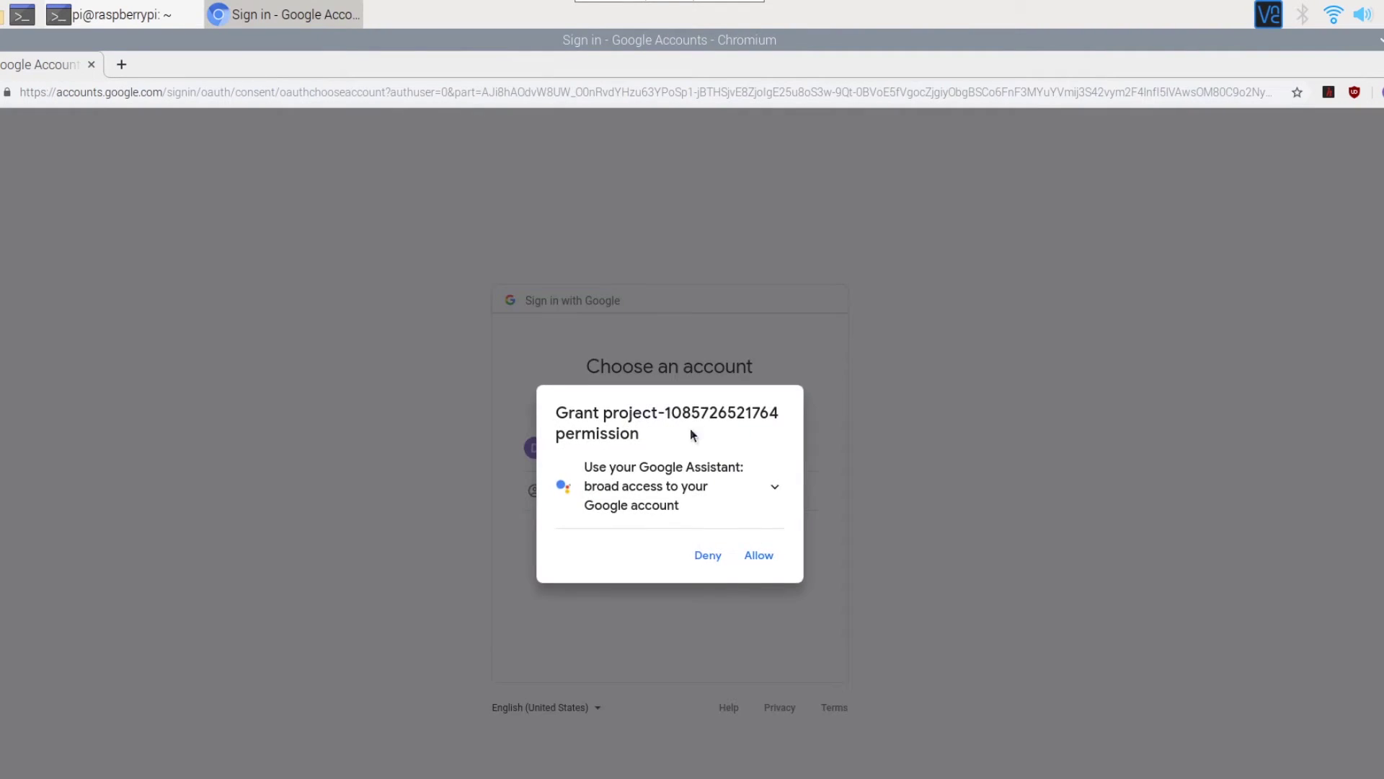
left_click(770, 560)
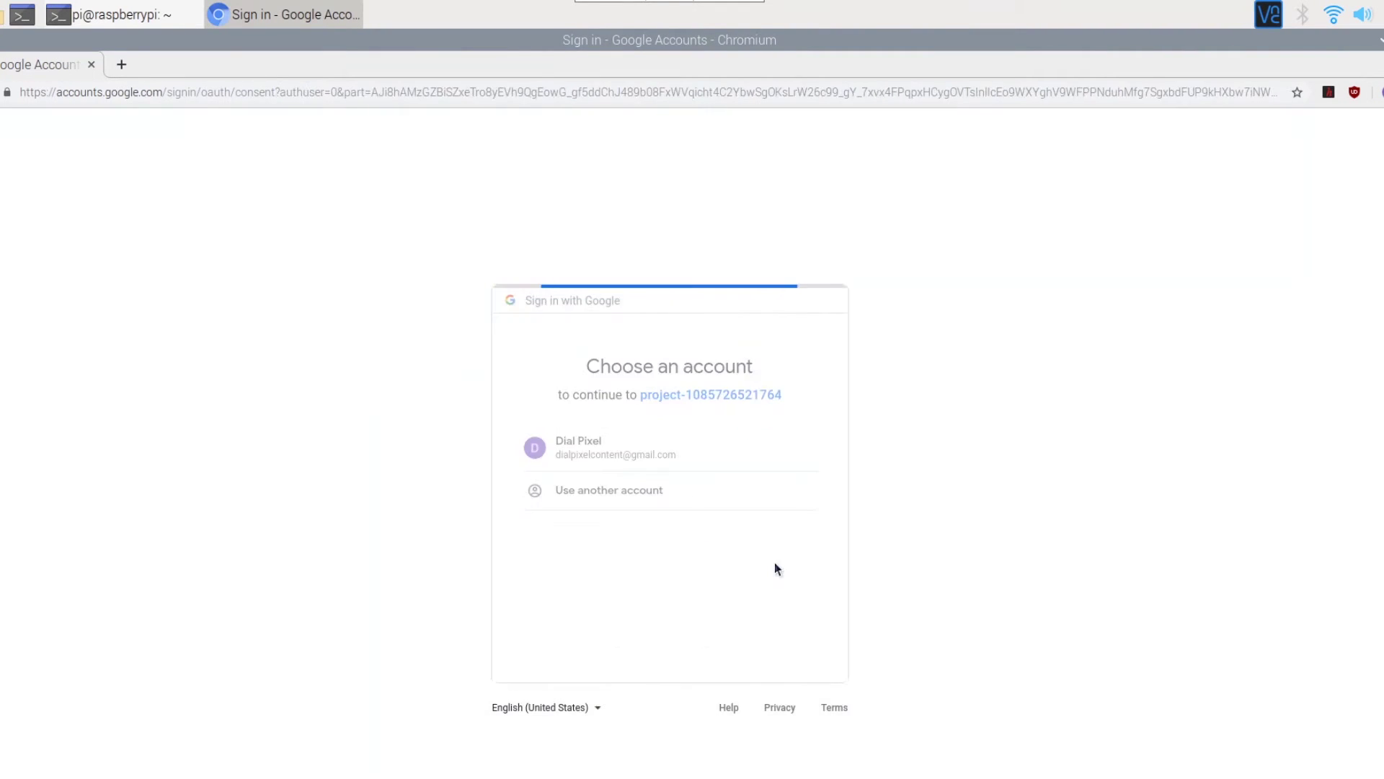
left_click(778, 664)
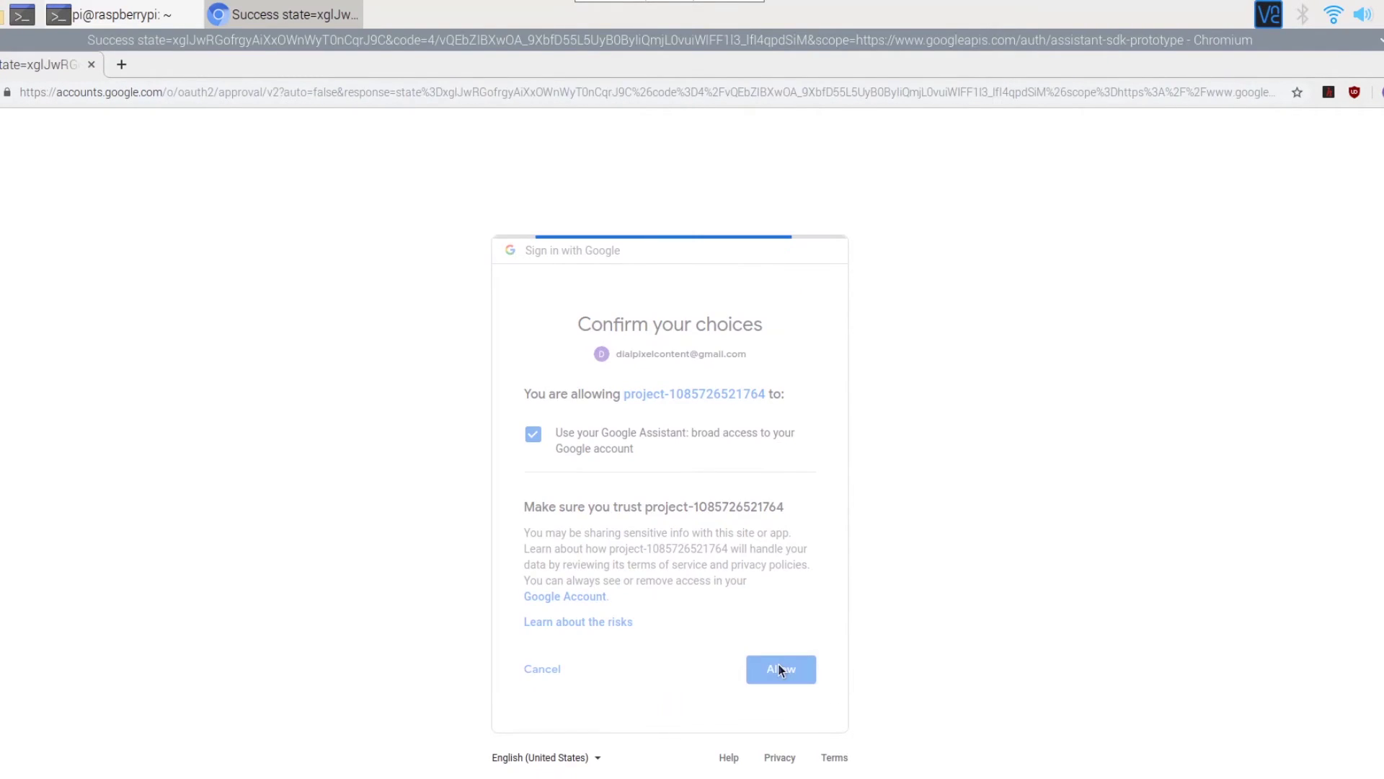
- Copy the authorization code and submit it in the terminal, saving credentials.json
left_click(827, 440)
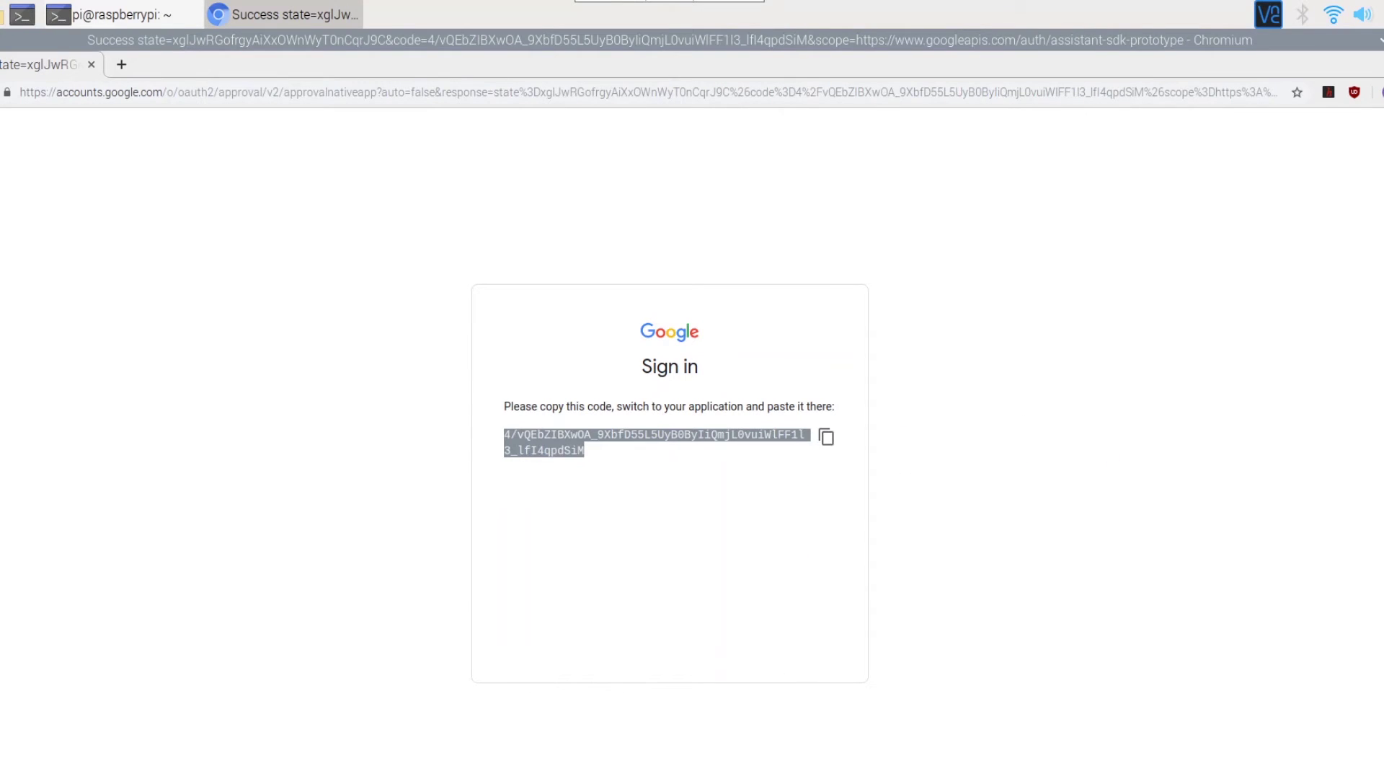
key("alt+Tab")
key("ctrl+shift+v")
key("Return")
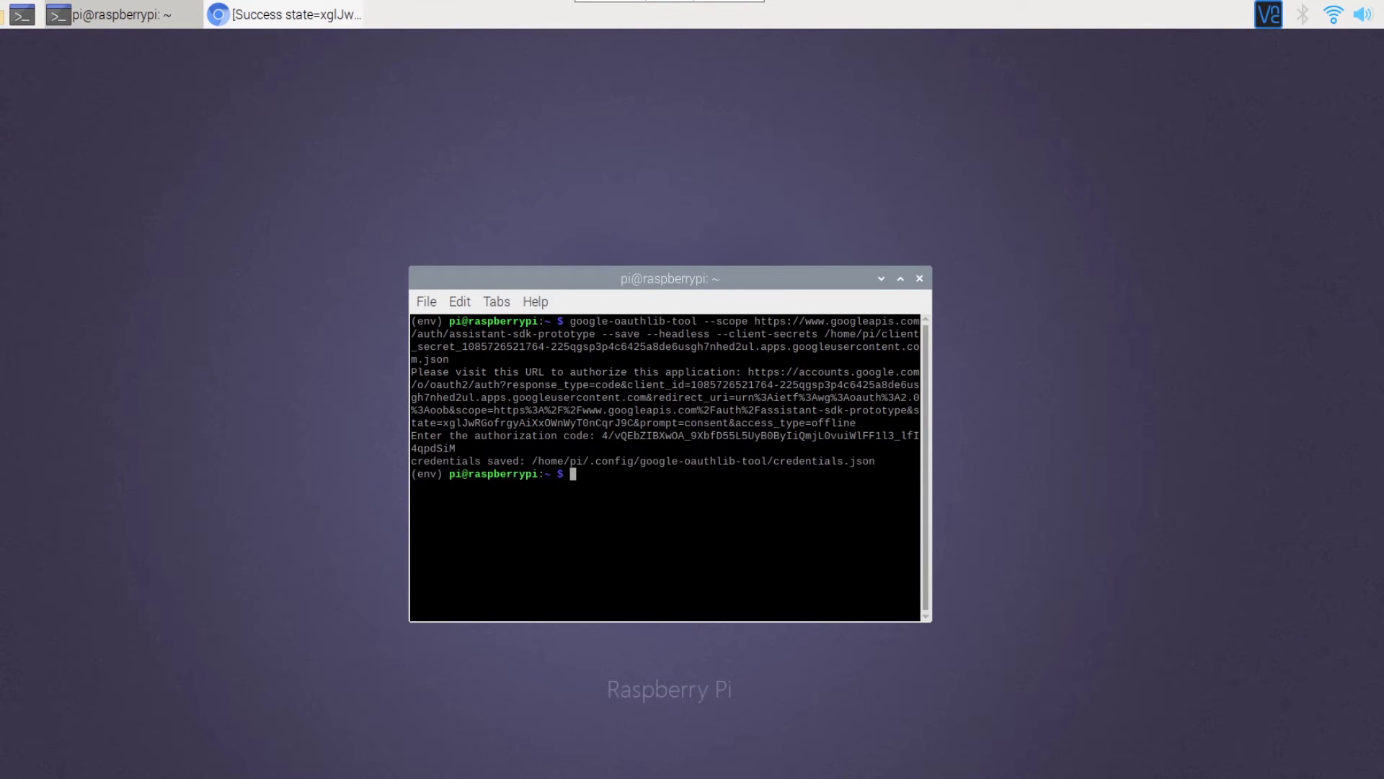
- Clear the screen and type 'googlesamples-assistant-pushtotalk --project-id' at the env prompt
key("ctrl+l")
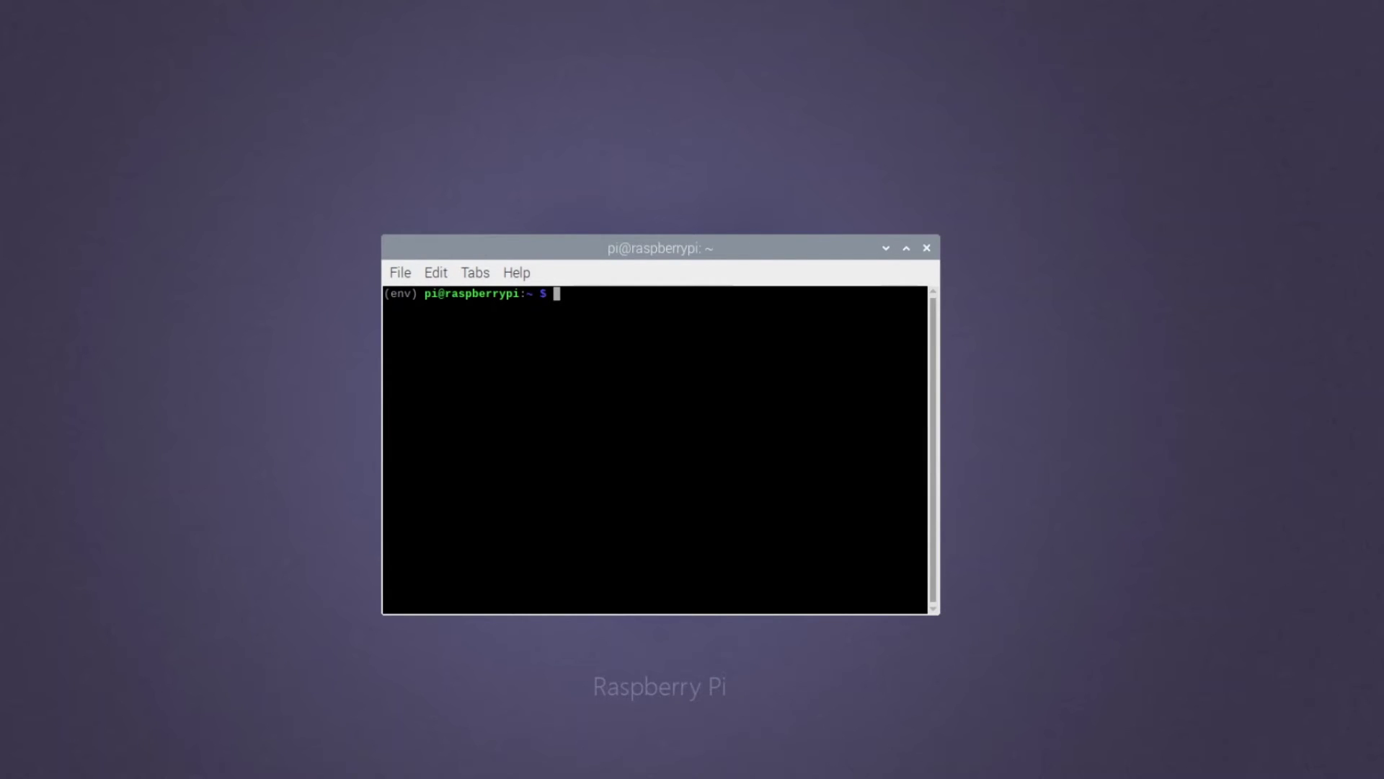
type("go")
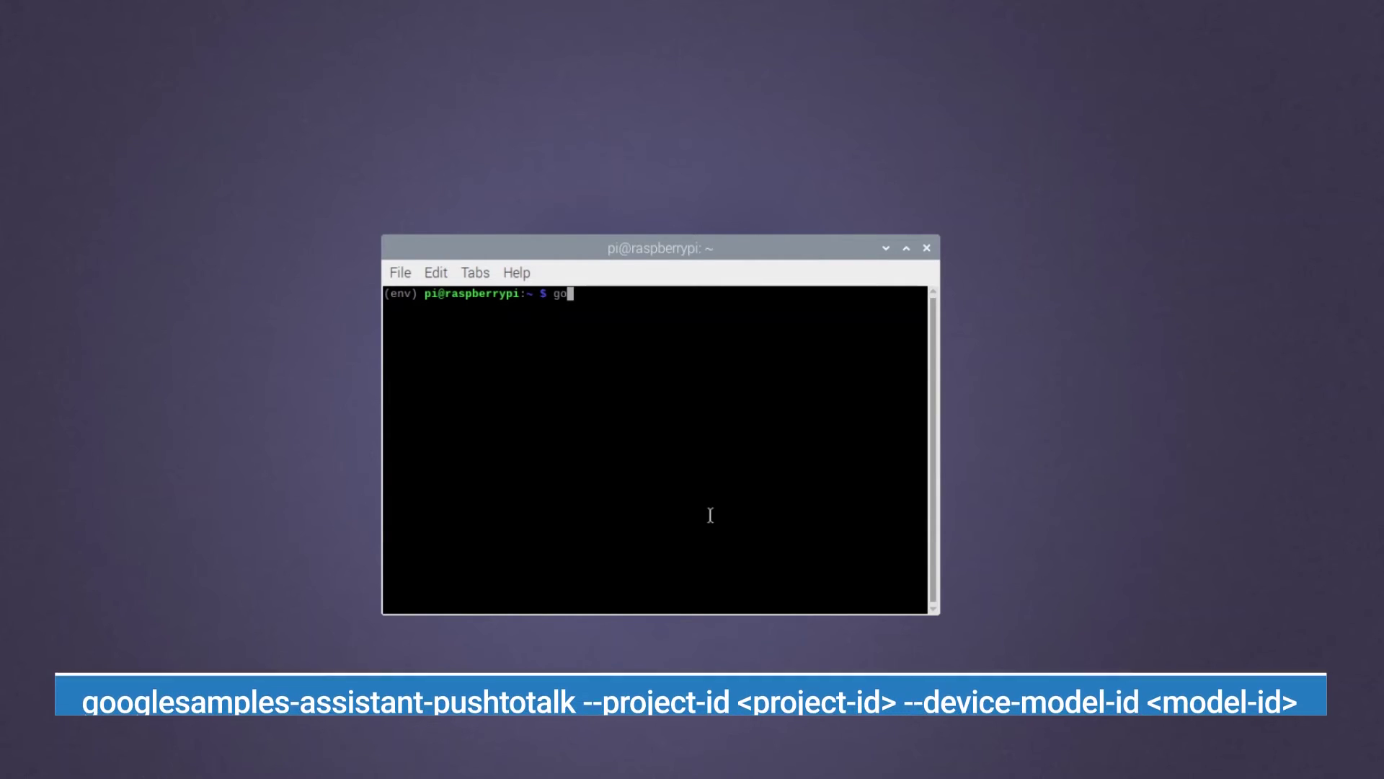
type("oglesamples-")
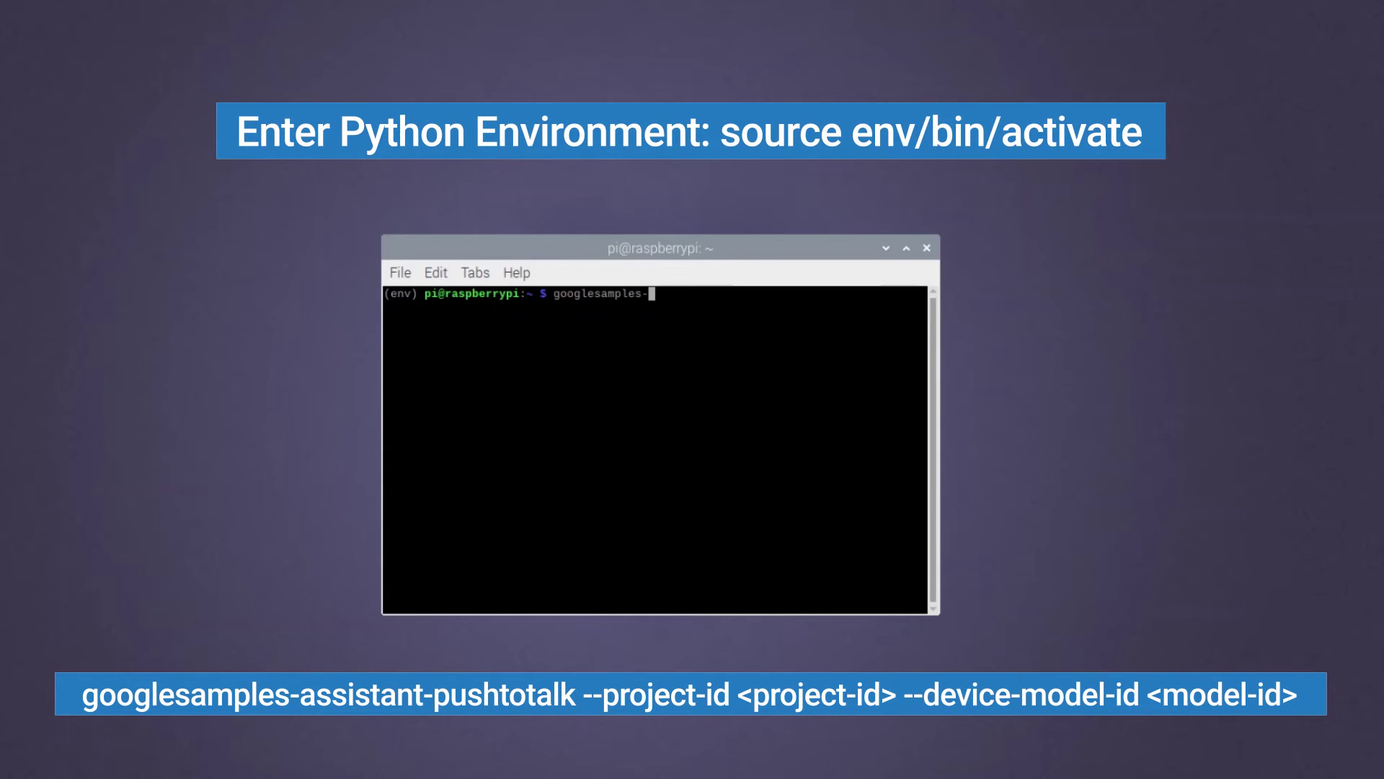
type("assistant-pushtotal")
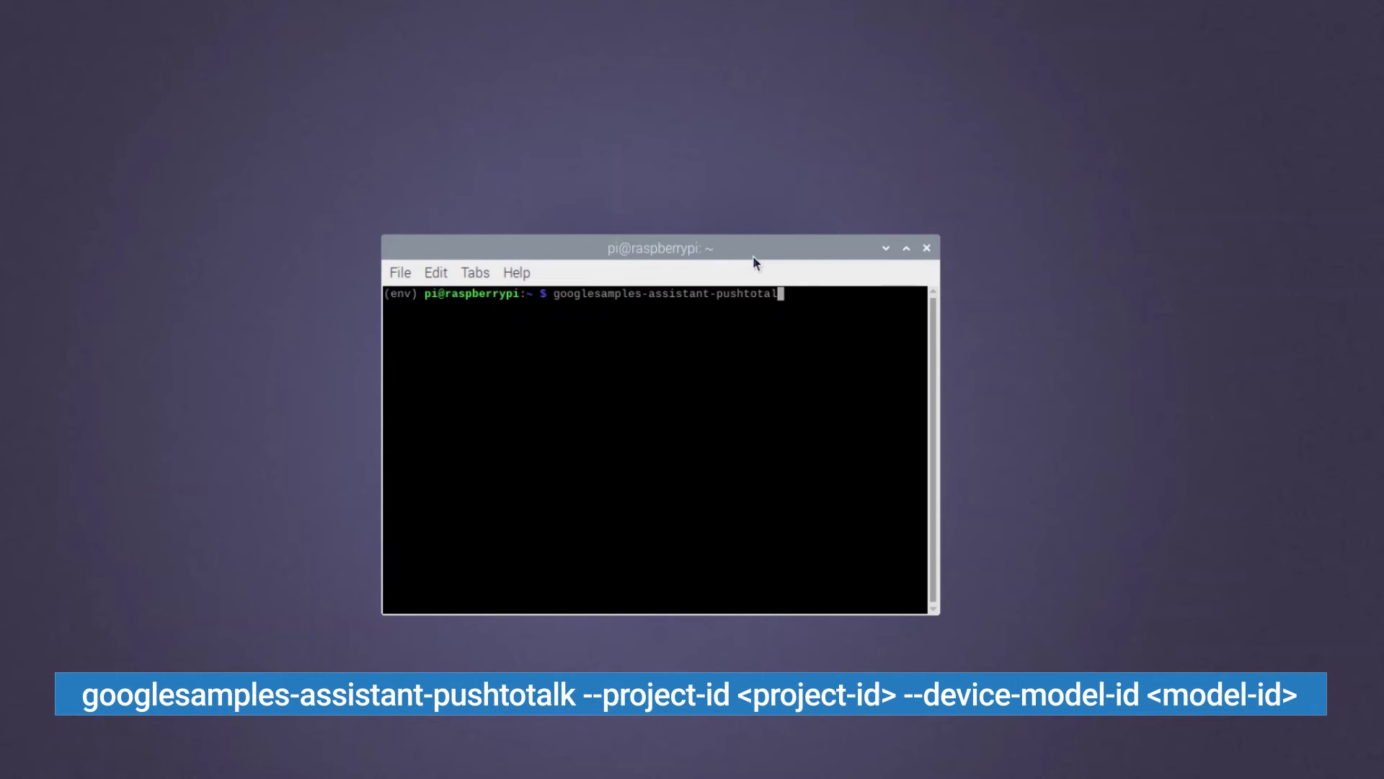
type("k ")
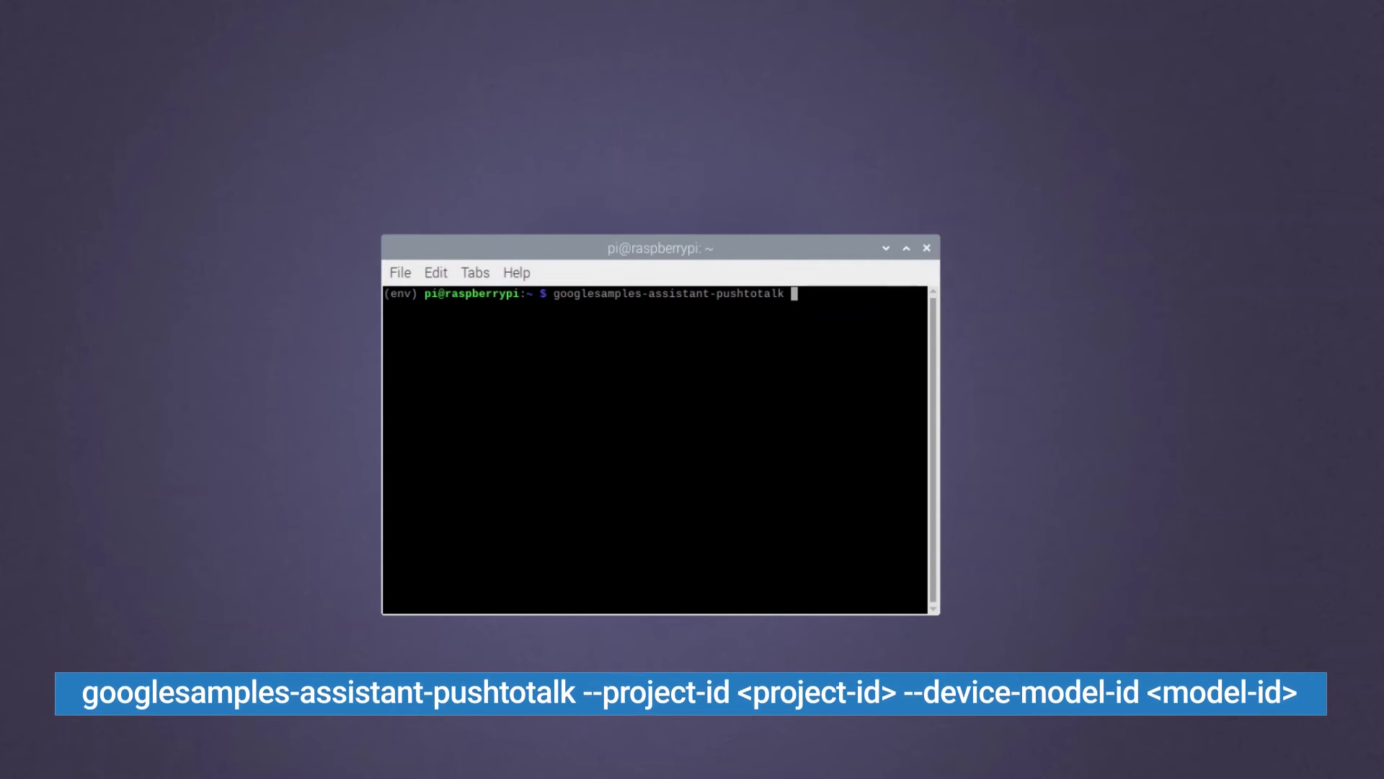
type("--project-id")
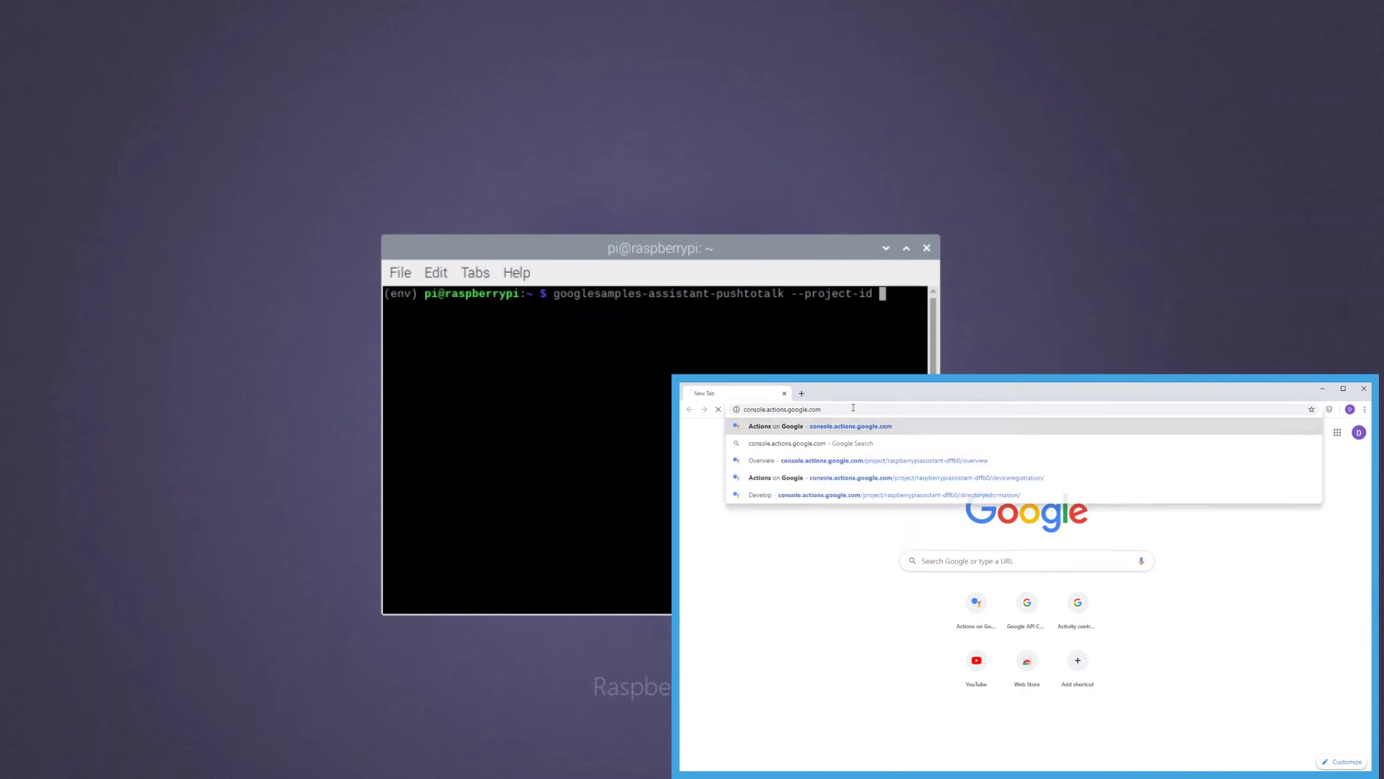
- Open the raspberrypiassistant project's settings in the Actions on Google console
key("Return")
type("raspberrypiassis")
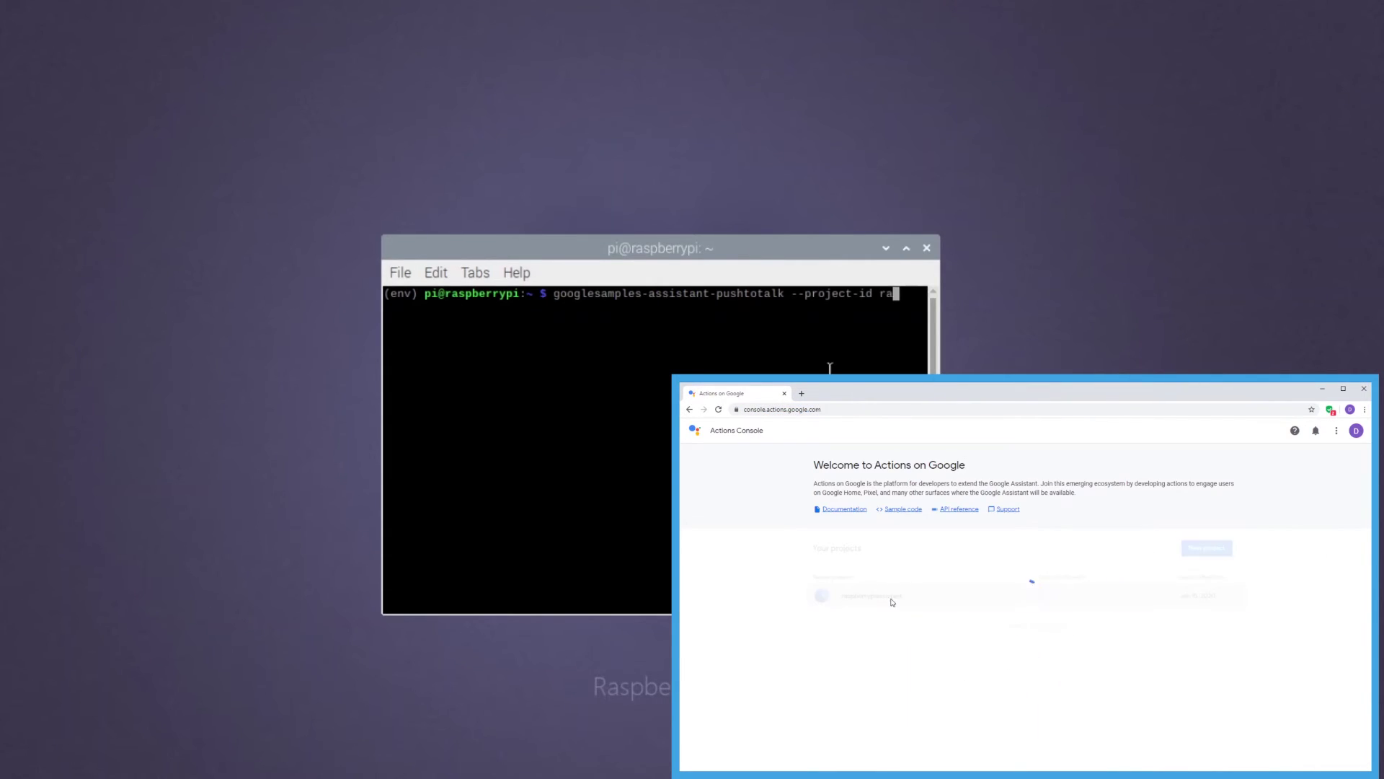
left_click(894, 602)
left_click(1337, 431)
left_click(1293, 472)
- Copy the Project ID raspberrypiassistant-dffb0 and add --device-model-id raspberrypiassistant-dffb0-rpi4-ggio7i to the command
type("tant-dff")
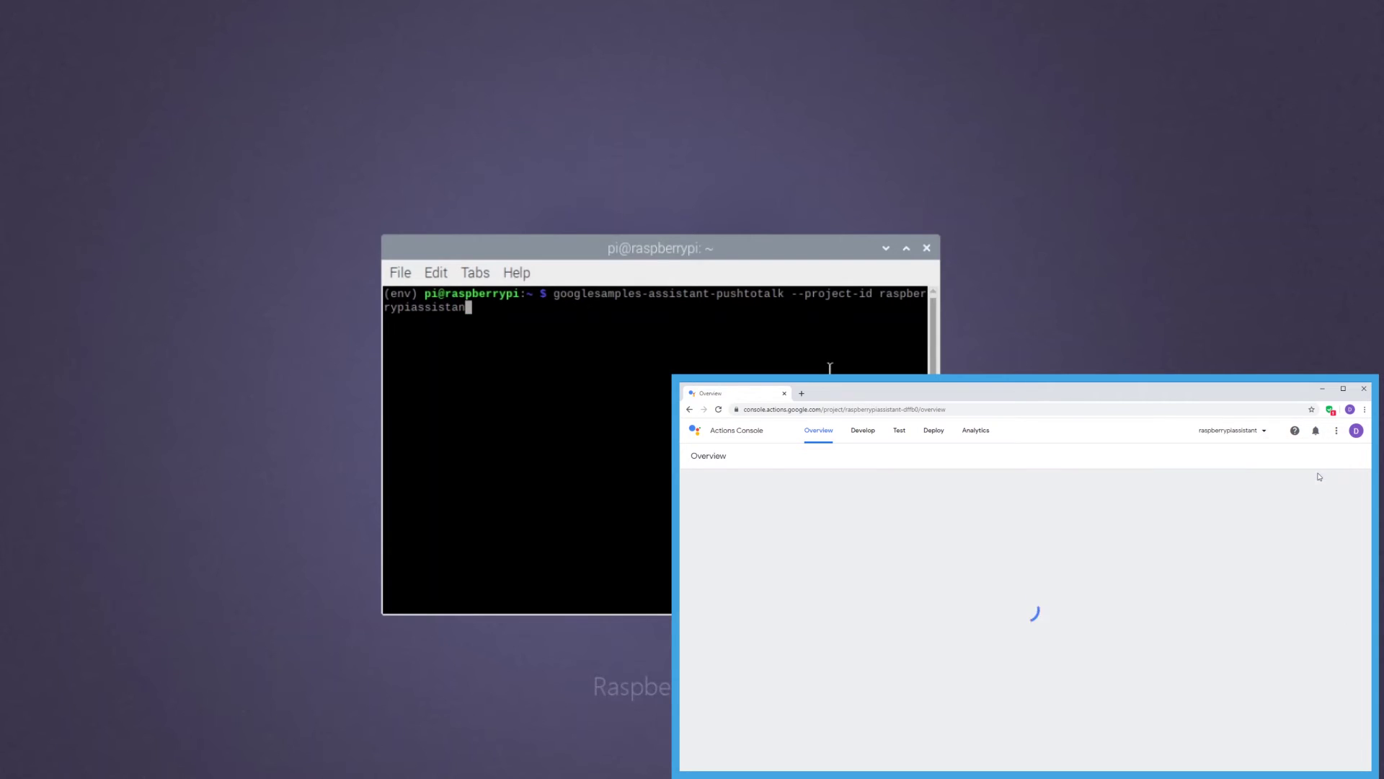
left_click_drag(911, 564, 1004, 576)
type("b0 ")
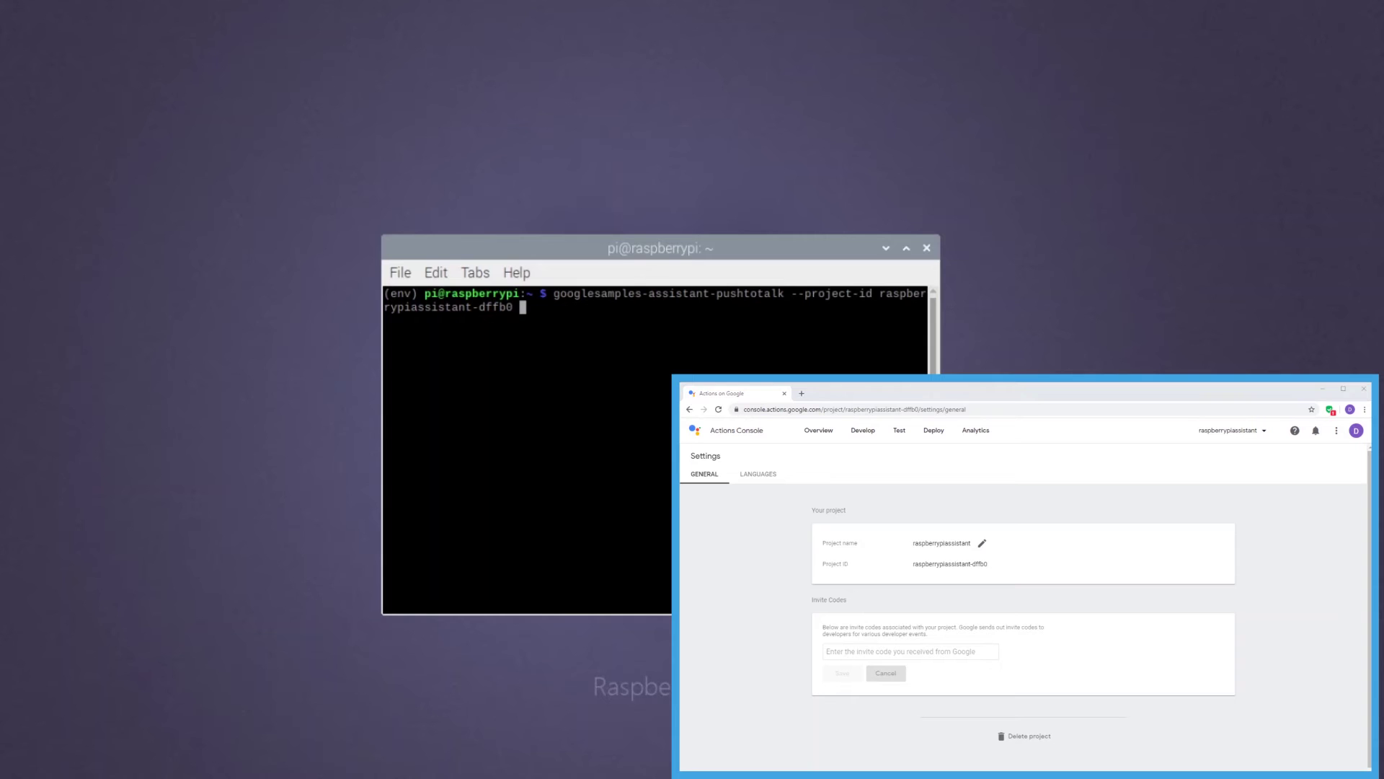
type("--device-model-id ")
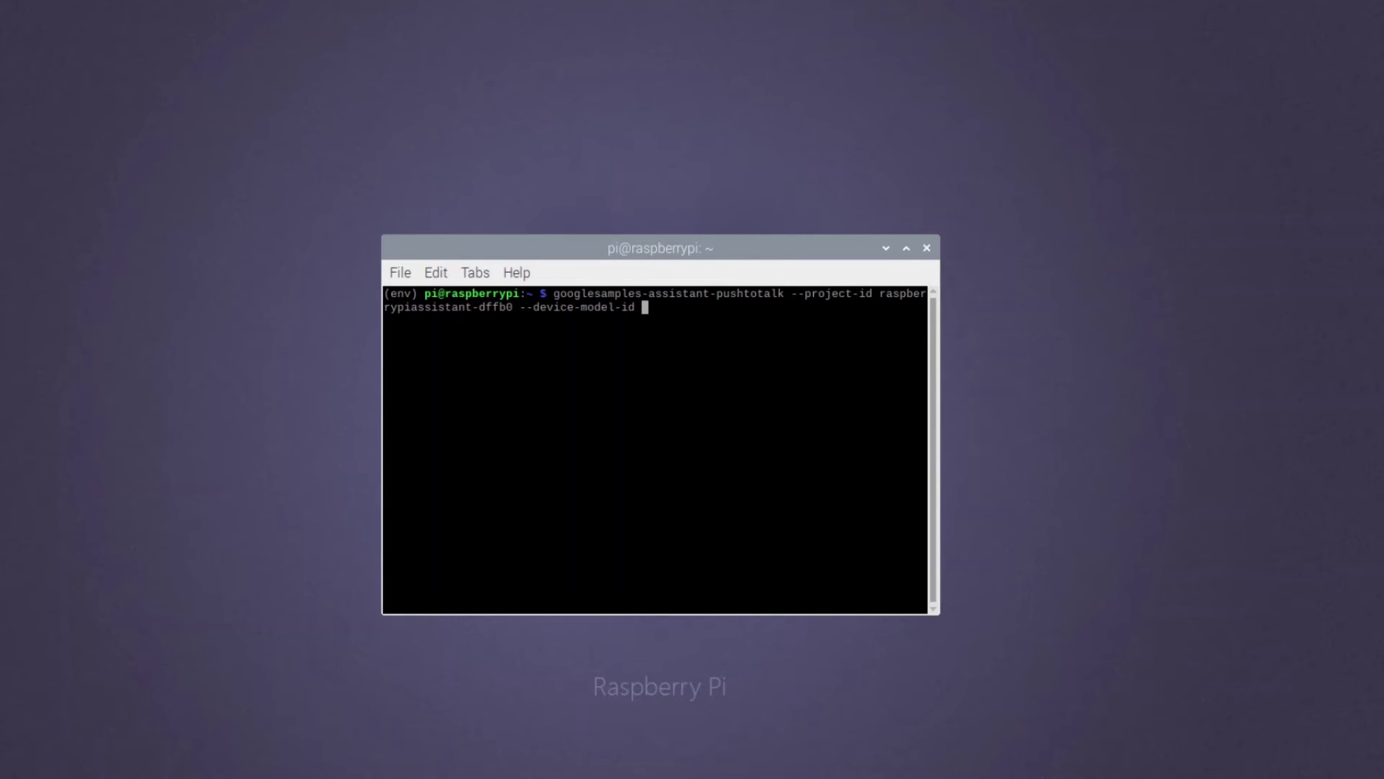
type("raspberrypiassistant-dffb")
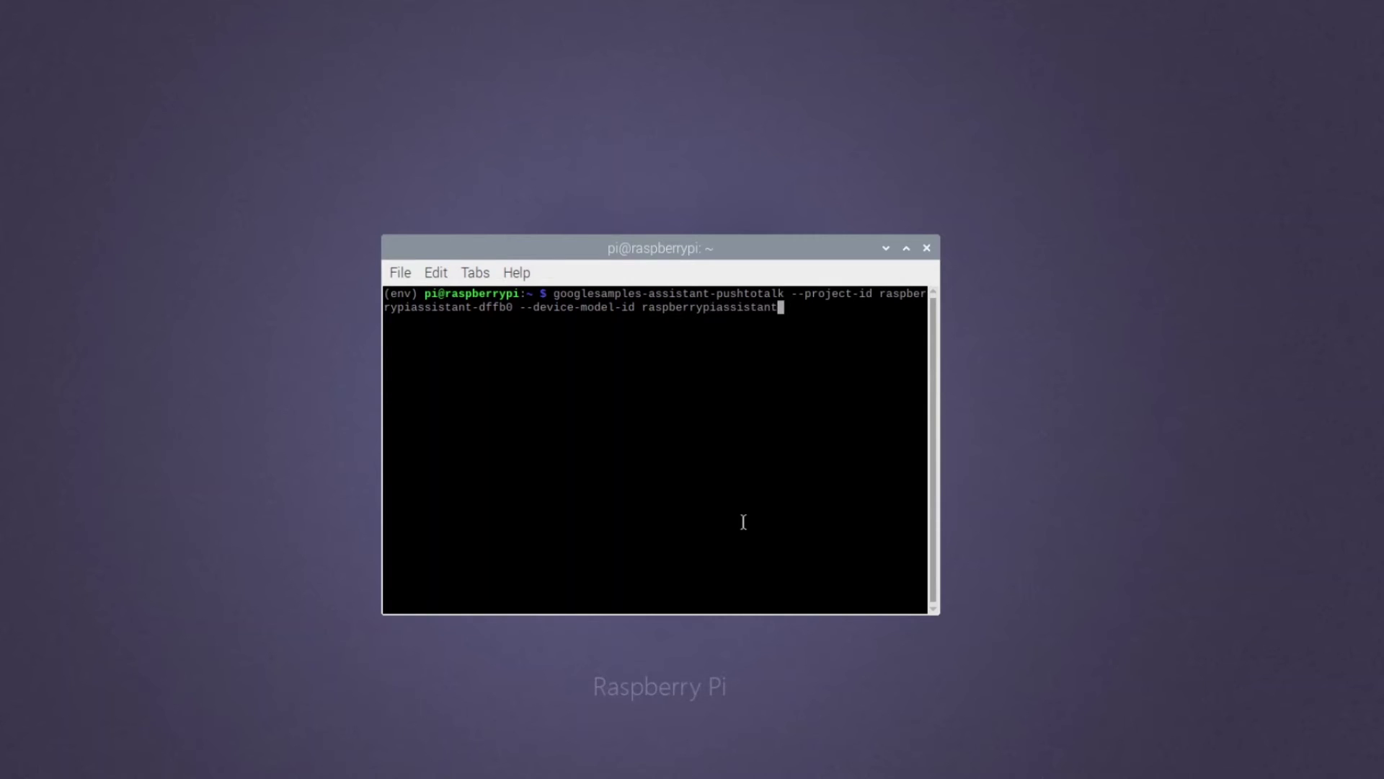
type("0-rpi4-ggio7i")
- Run the pushtotalk sample with device model ID raspberrypiassistant-dffb0-rpi4-ggio7i
key("Return")
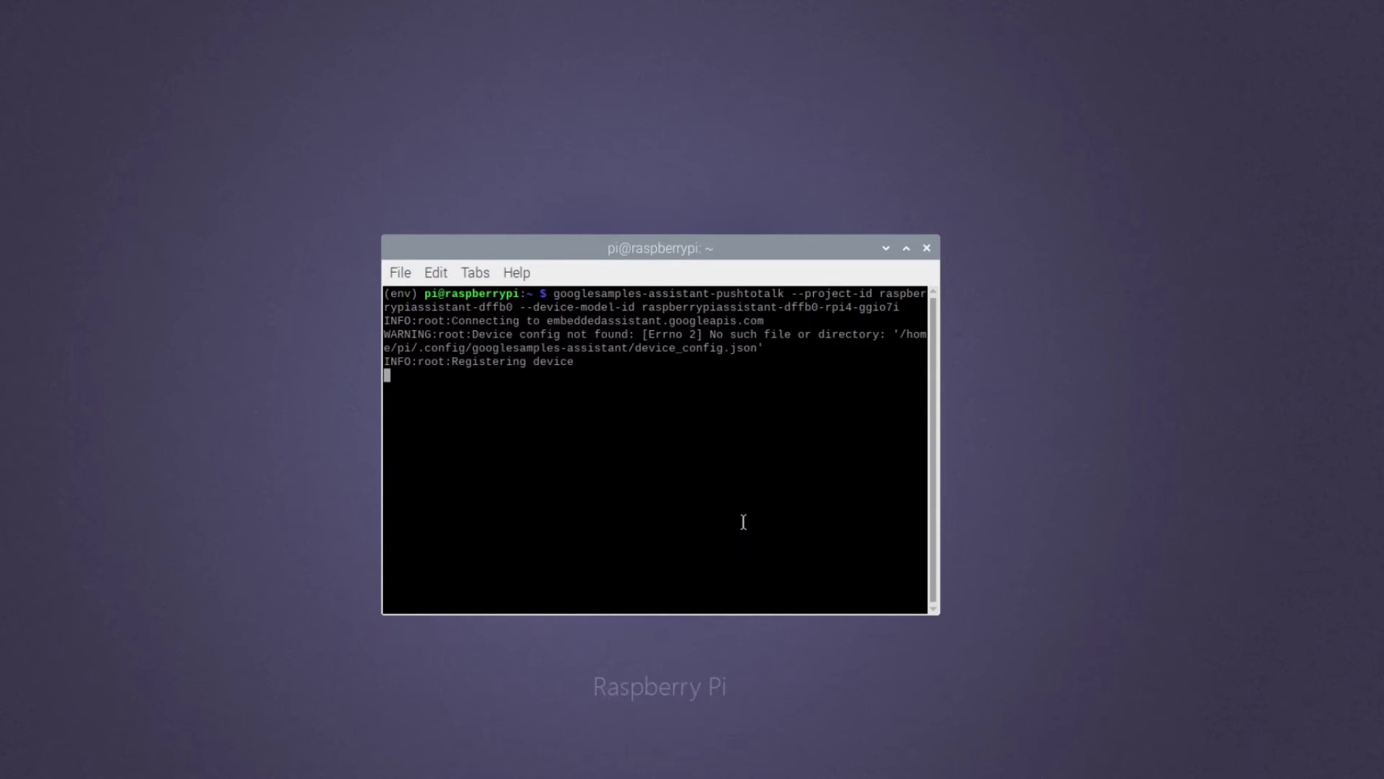